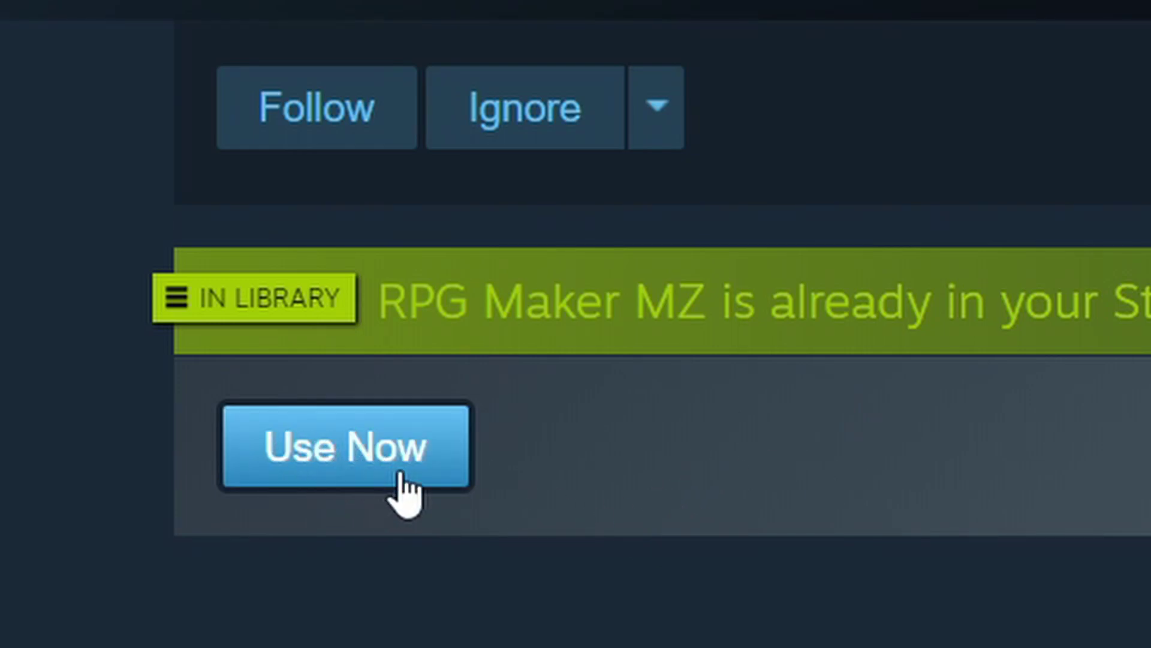
Step: Install the owned RPG Maker MZ with Use Now and launch it from Steam Downloads
{"action": "left_click", "coordinate": [352, 480]}
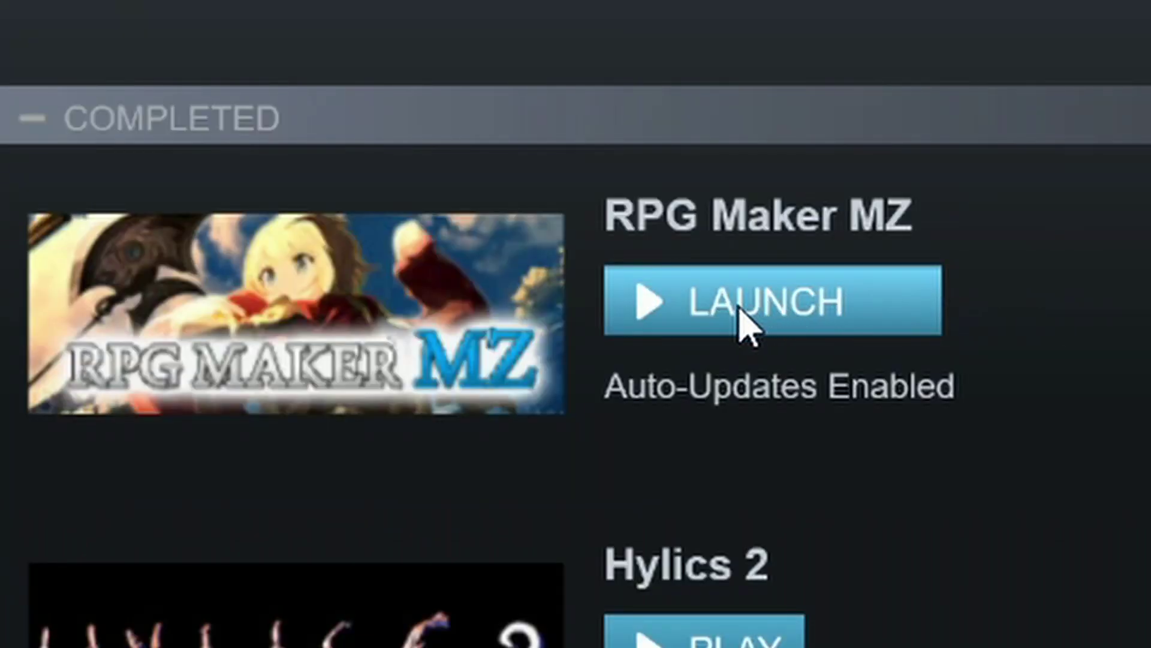
{"action": "left_click", "coordinate": [747, 326]}
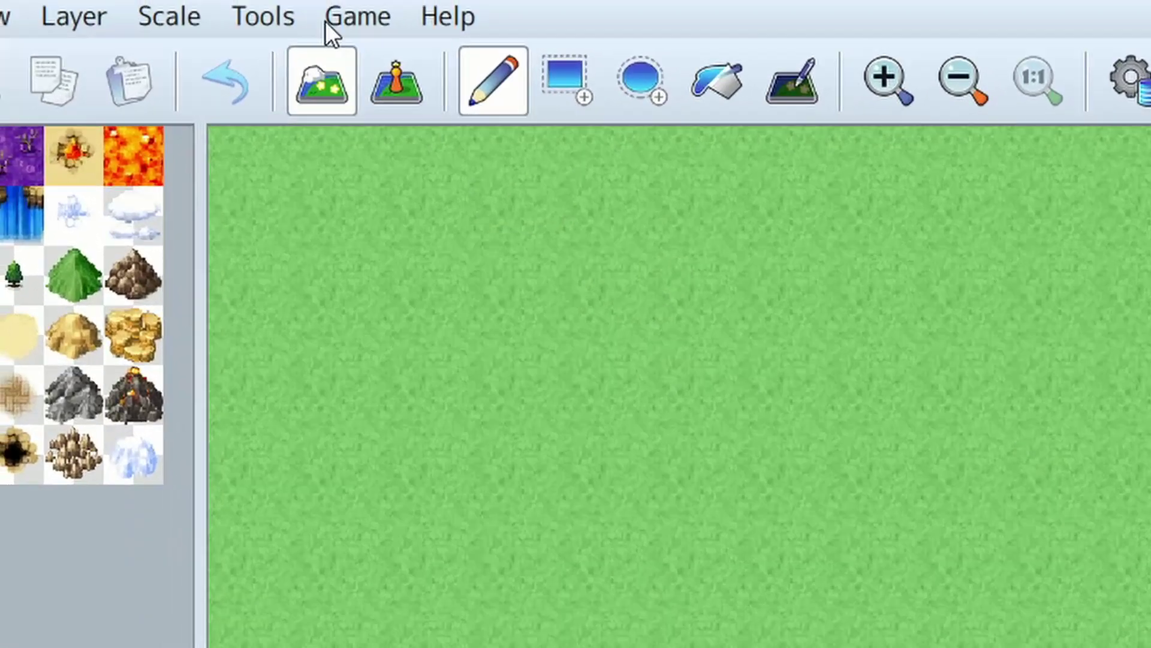
Step: Set the editor Theme to Dark in Tools > Options and apply it
{"action": "left_click", "coordinate": [262, 18]}
{"action": "left_click", "coordinate": [403, 533]}
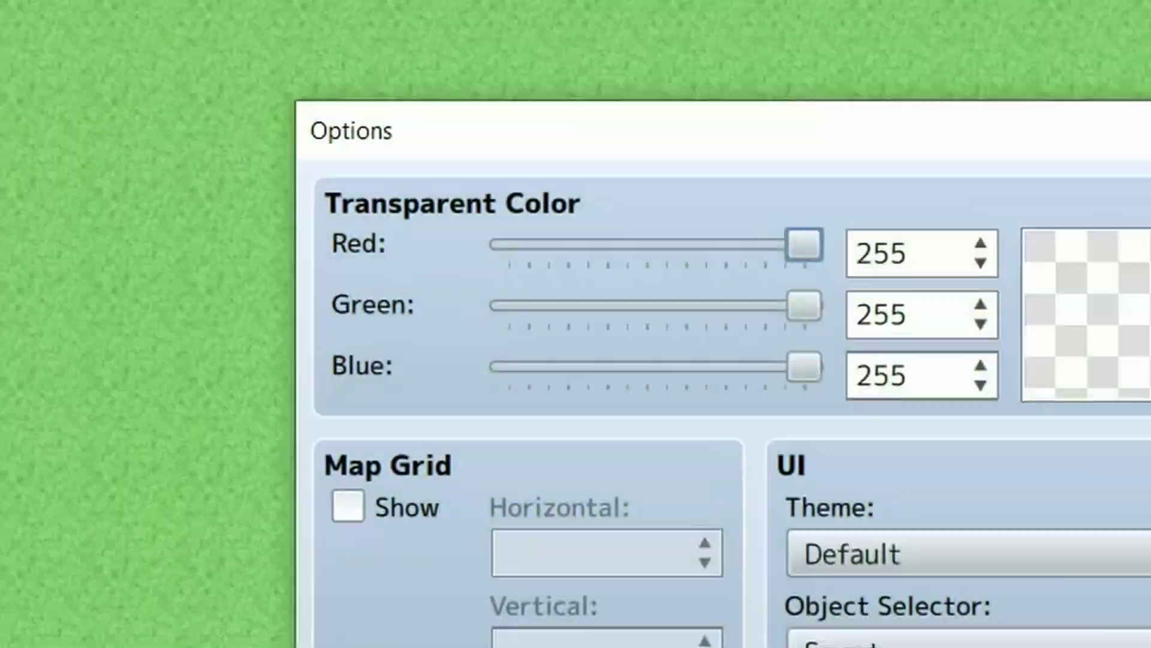
{"action": "left_click", "coordinate": [678, 412]}
{"action": "left_click", "coordinate": [700, 513]}
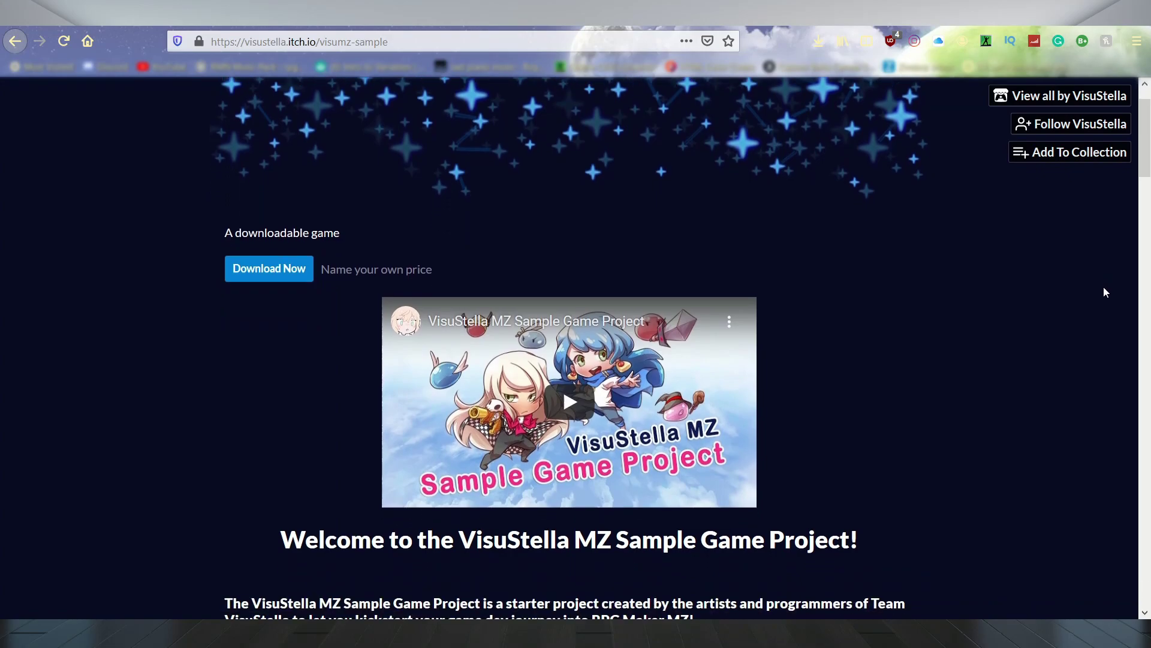
{"action": "scroll", "coordinate": [1090, 299], "scroll_direction": "down", "scroll_amount": 7}
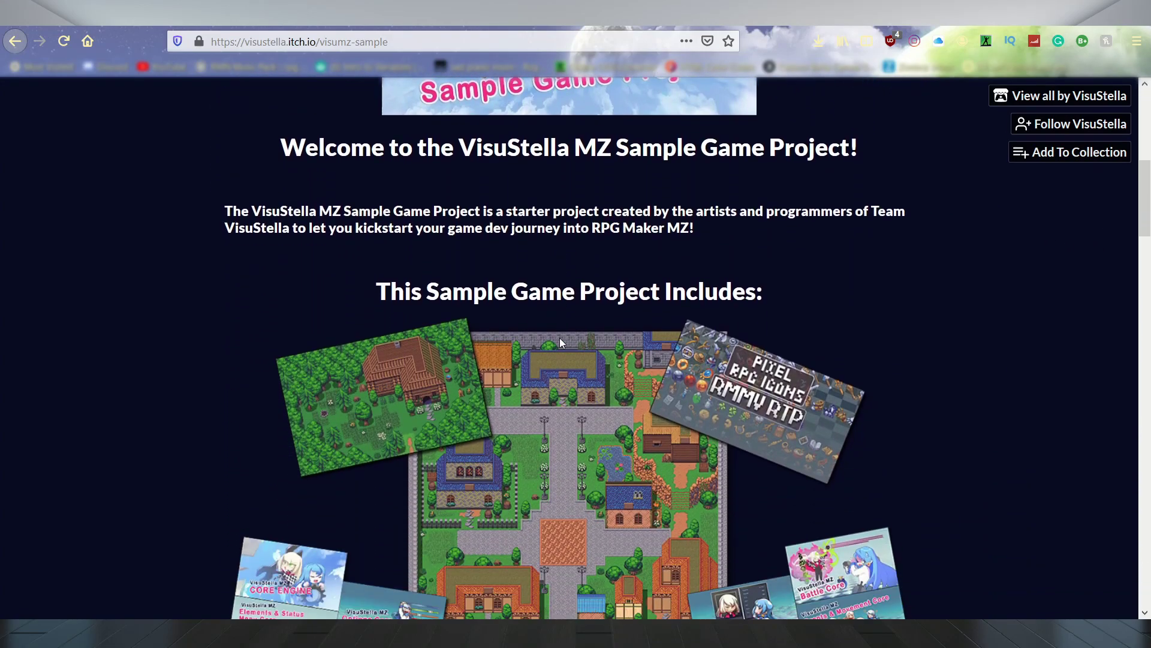
{"action": "scroll", "coordinate": [362, 335], "scroll_direction": "down", "scroll_amount": 3}
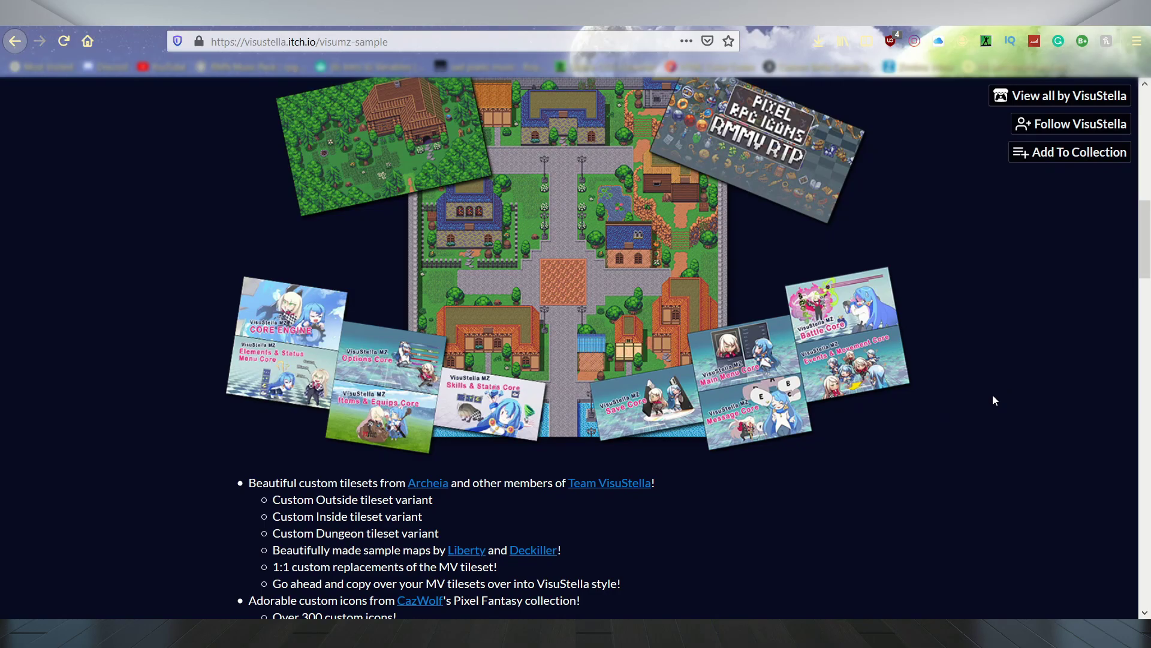
{"action": "scroll", "coordinate": [992, 396], "scroll_direction": "down", "scroll_amount": 3}
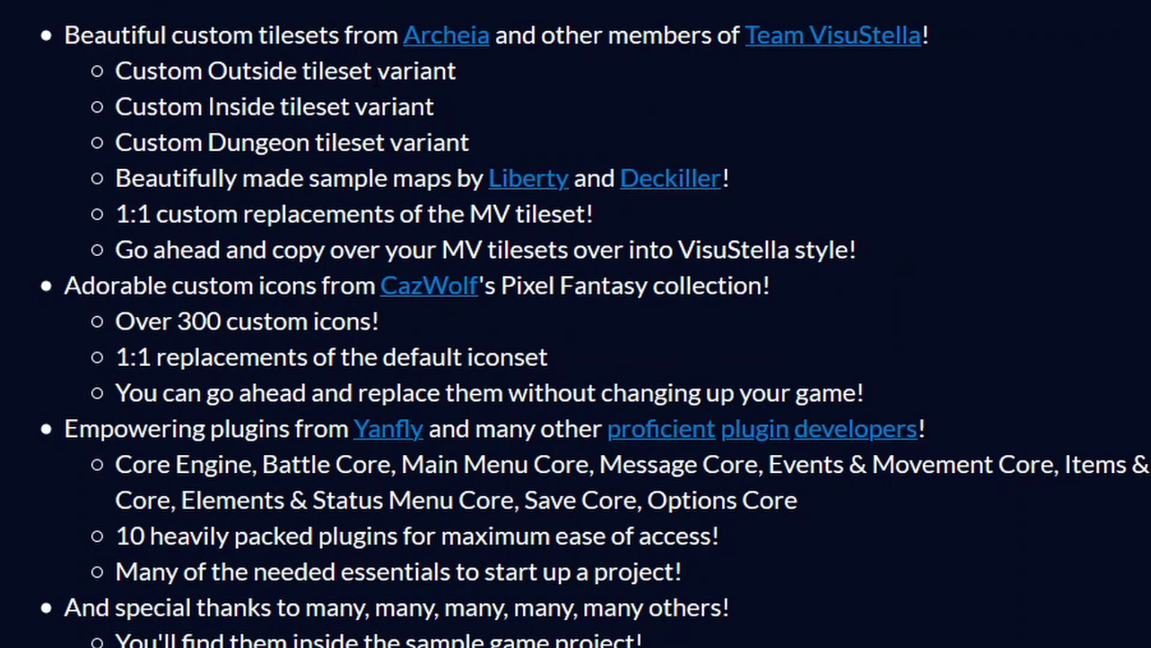
{"action": "scroll", "coordinate": [355, 133], "scroll_direction": "down", "scroll_amount": 1}
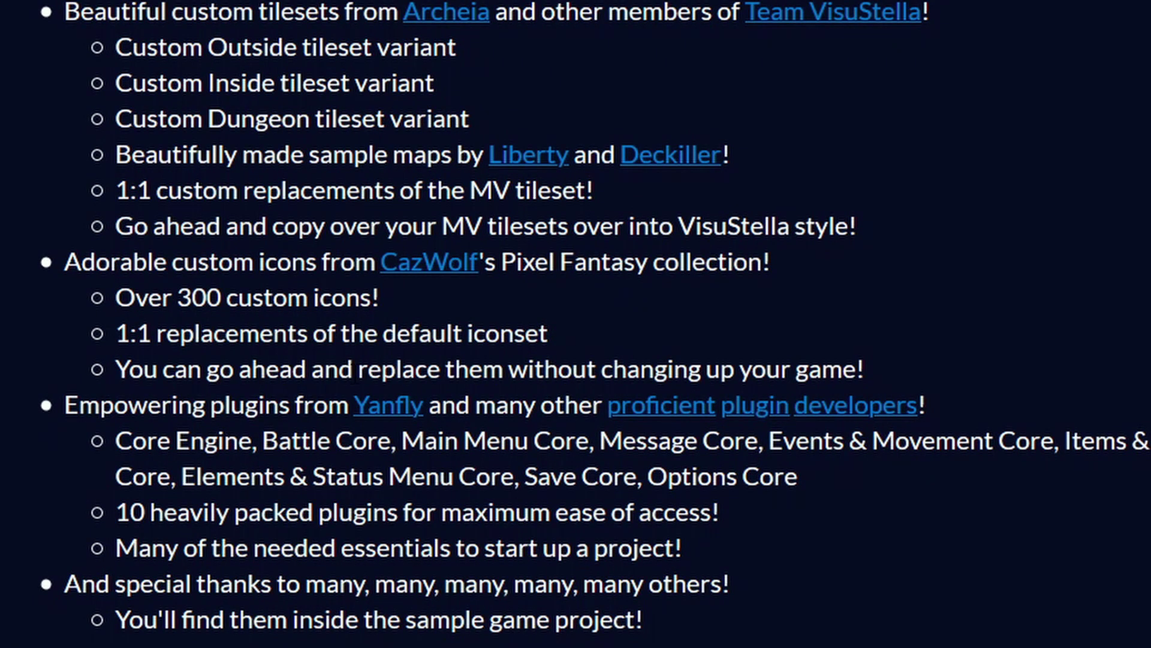
{"action": "scroll", "coordinate": [732, 480], "scroll_direction": "down", "scroll_amount": 3}
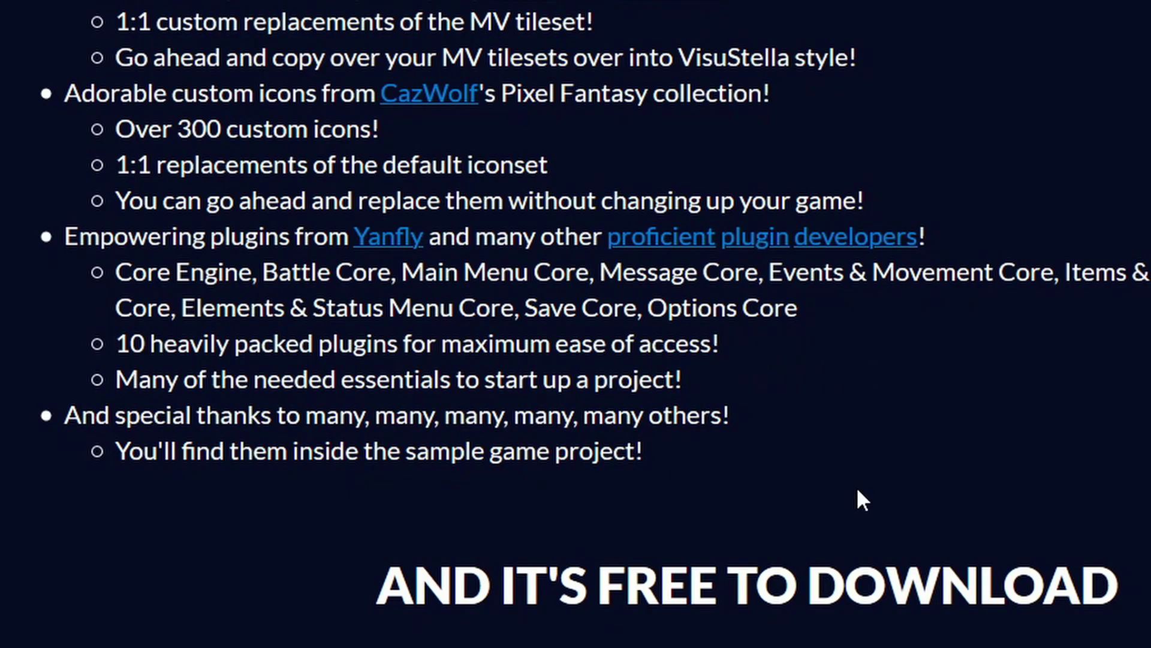
{"action": "left_click_drag", "start_coordinate": [116, 379], "coordinate": [85, 345]}
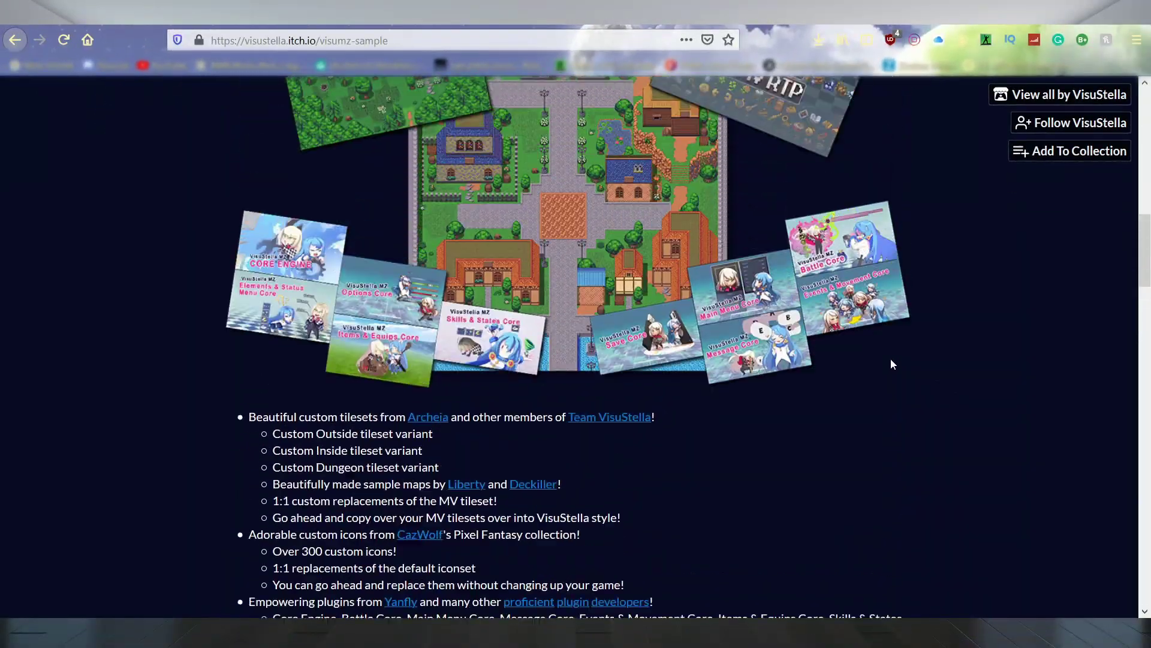
{"action": "scroll", "coordinate": [890, 358], "scroll_direction": "up", "scroll_amount": 5}
{"action": "scroll", "coordinate": [890, 359], "scroll_direction": "down", "scroll_amount": 10}
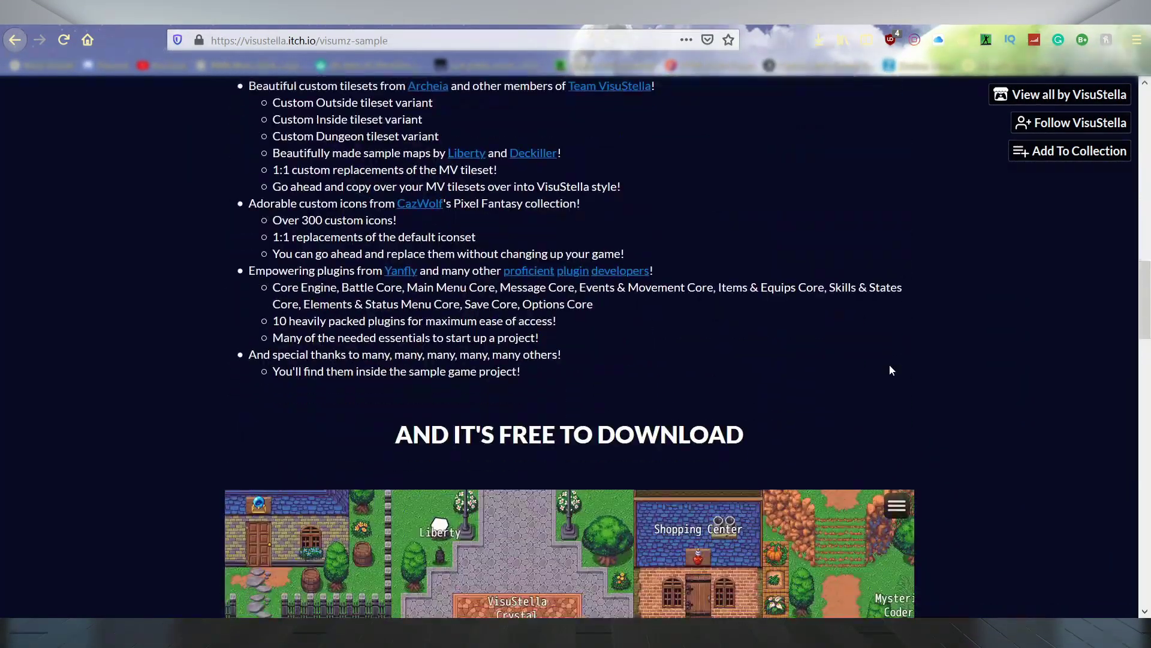
{"action": "scroll", "coordinate": [890, 370], "scroll_direction": "down", "scroll_amount": 12}
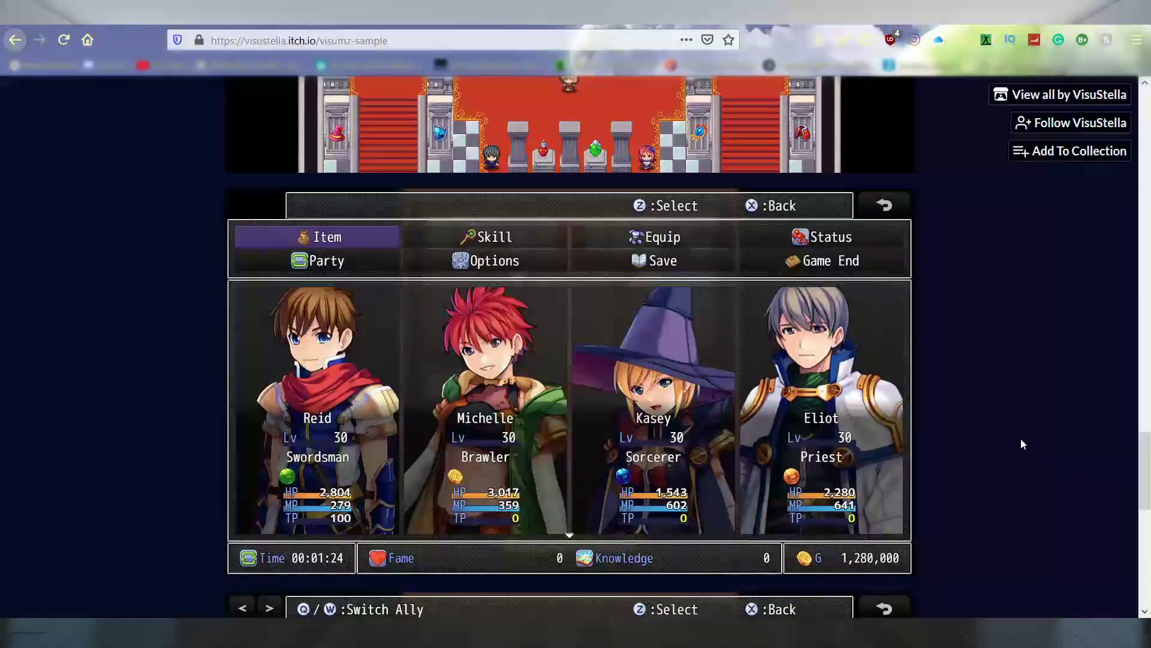
{"action": "scroll", "coordinate": [1022, 444], "scroll_direction": "down", "scroll_amount": 3}
{"action": "scroll", "coordinate": [1018, 463], "scroll_direction": "up", "scroll_amount": 10}
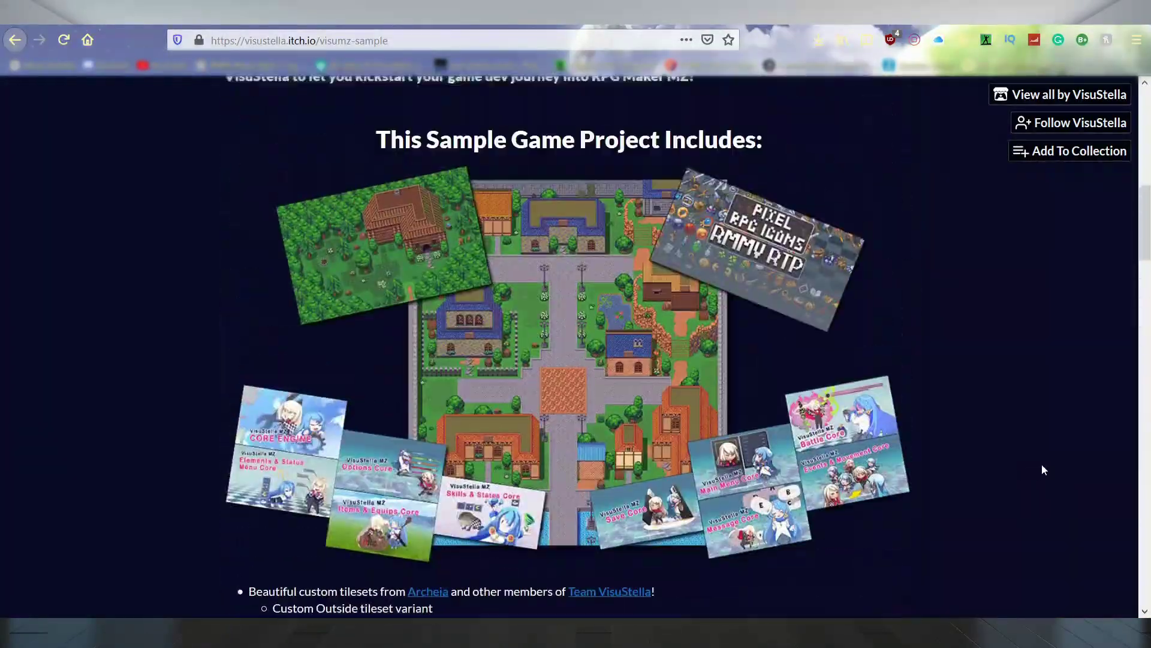
{"action": "scroll", "coordinate": [1043, 470], "scroll_direction": "up", "scroll_amount": 10}
{"action": "scroll", "coordinate": [627, 364], "scroll_direction": "down", "scroll_amount": 3}
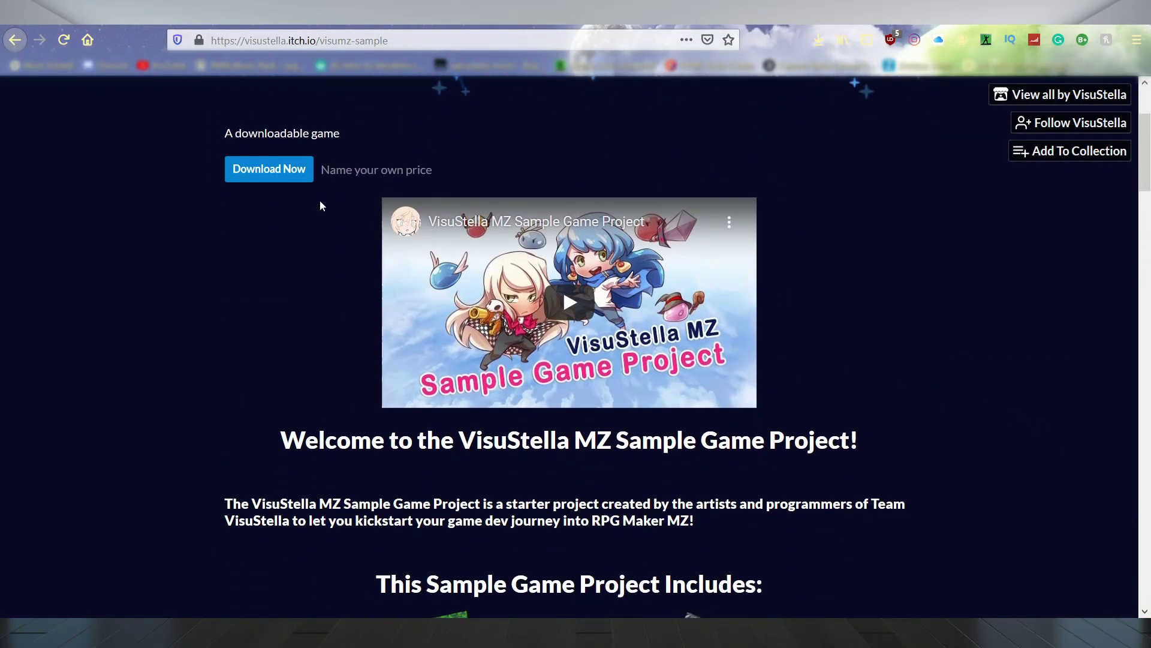
Step: Download VisuMZ_Sample_Game_Project.zip from itch.io without paying and save it to disk
{"action": "left_click", "coordinate": [270, 168]}
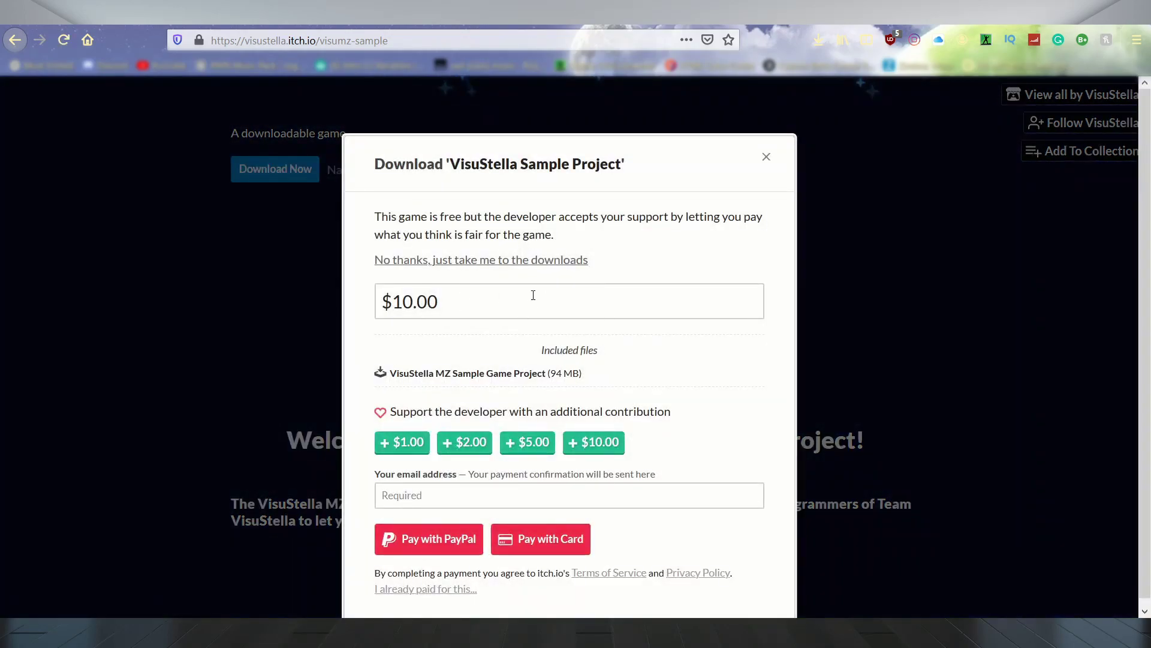
{"action": "left_click", "coordinate": [557, 261]}
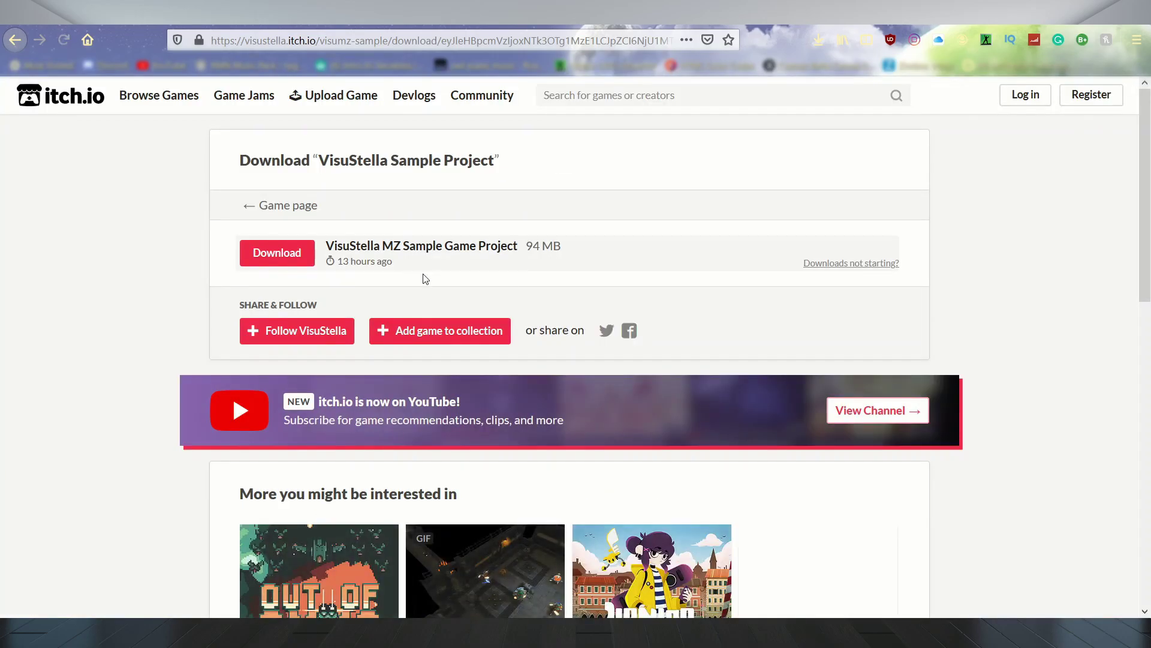
{"action": "left_click", "coordinate": [277, 252]}
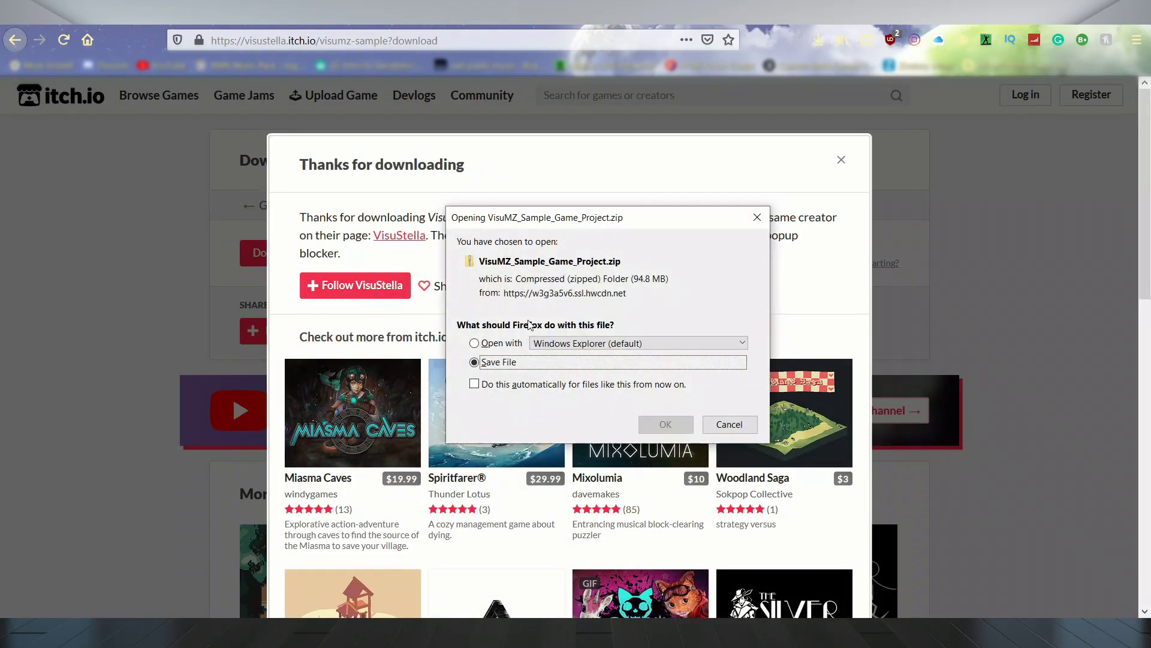
{"action": "left_click", "coordinate": [660, 423]}
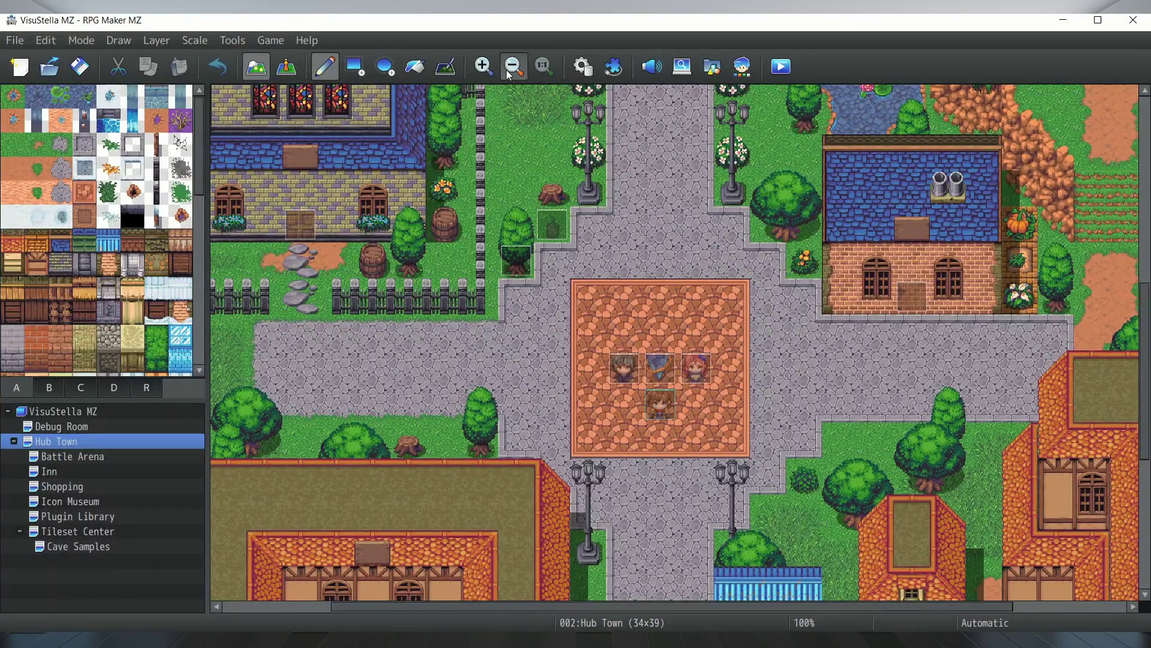
Step: Open the project's Plugin Manager and close it with OK
{"action": "left_click", "coordinate": [513, 66]}
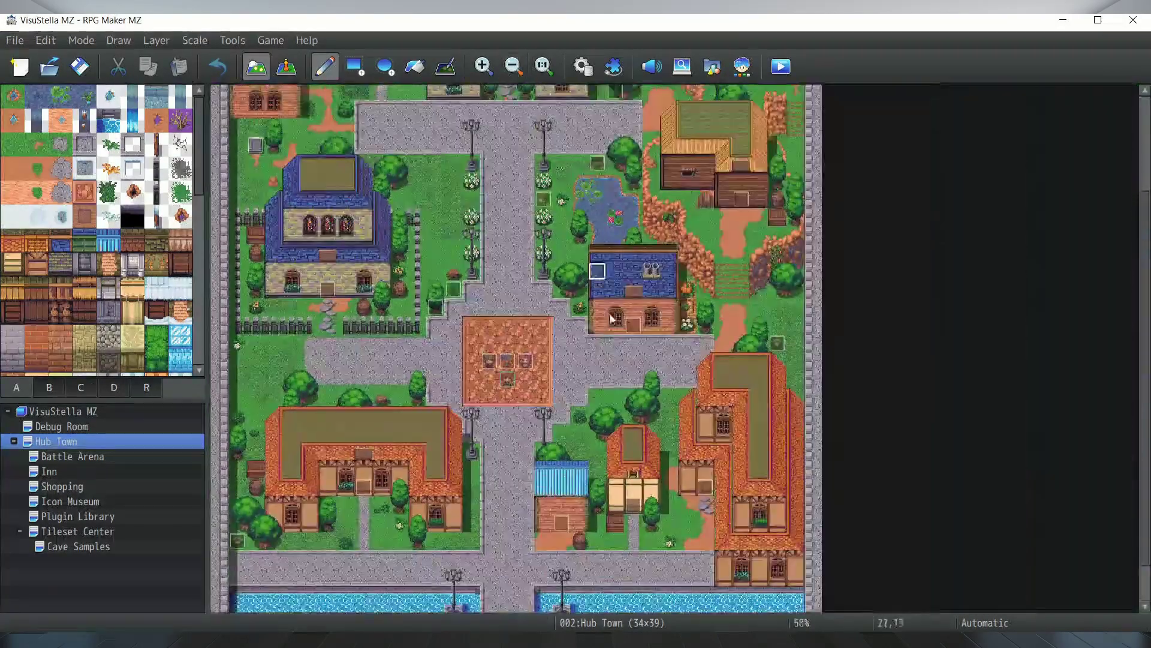
{"action": "scroll", "coordinate": [611, 318], "scroll_direction": "down", "scroll_amount": 1}
{"action": "scroll", "coordinate": [554, 128], "scroll_direction": "up", "scroll_amount": 4}
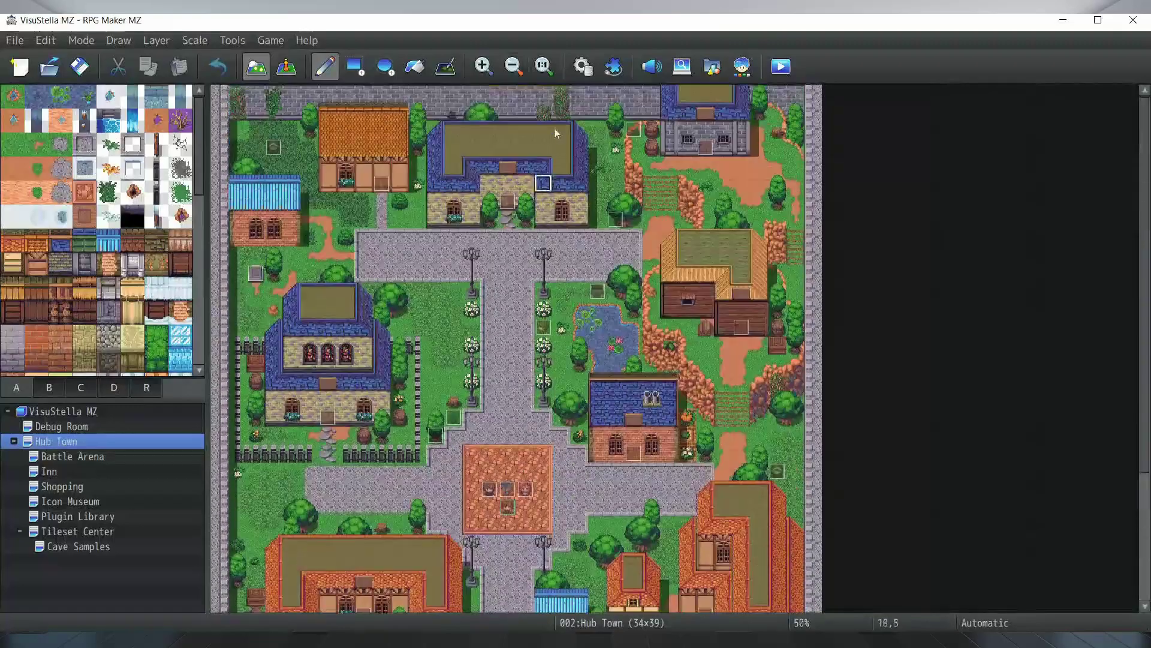
{"action": "left_click", "coordinate": [611, 67]}
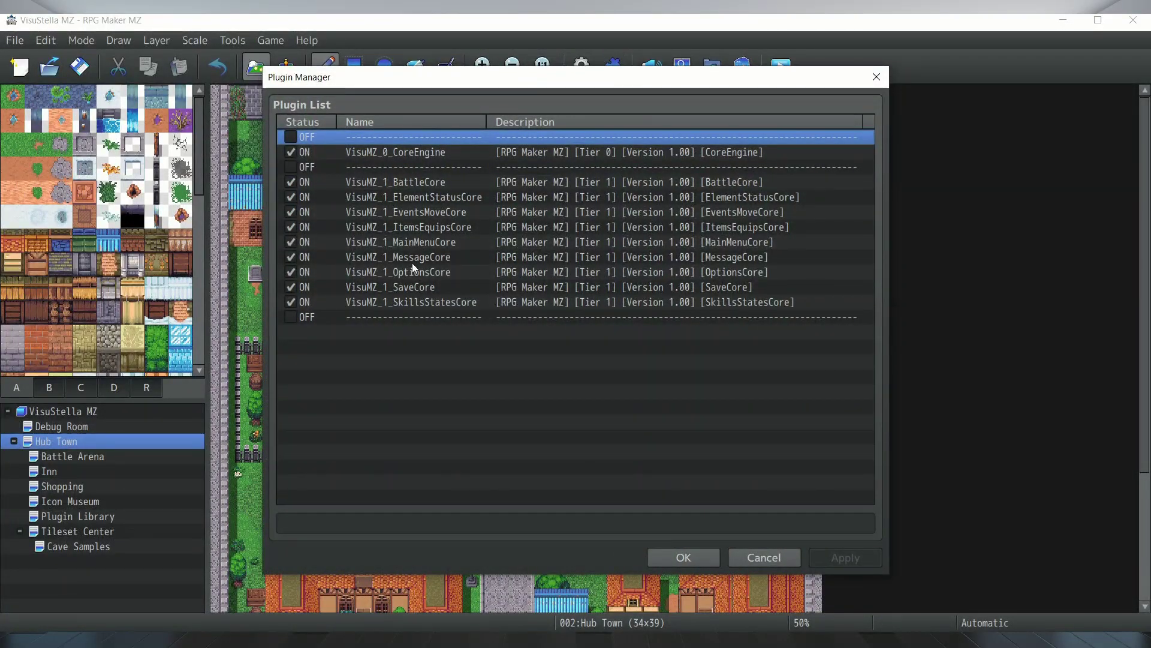
{"action": "left_click", "coordinate": [684, 557]}
{"action": "scroll", "coordinate": [599, 460], "scroll_direction": "down", "scroll_amount": 5}
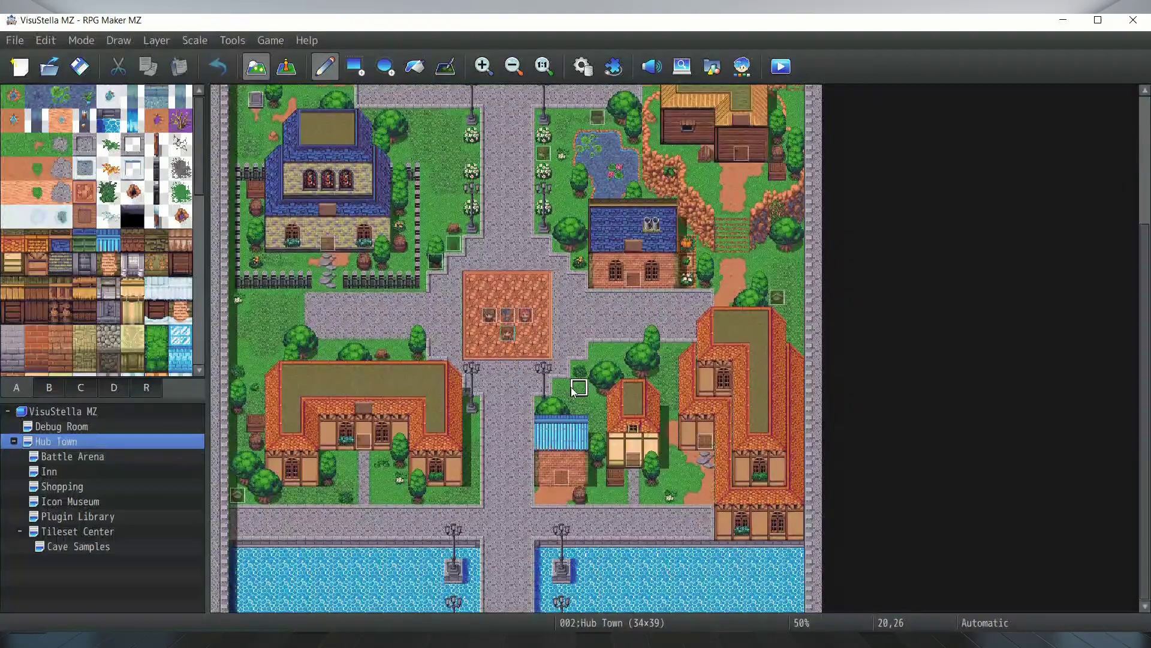
Step: Save the project and deploy it for Windows via File > Deployment
{"action": "left_click", "coordinate": [15, 40]}
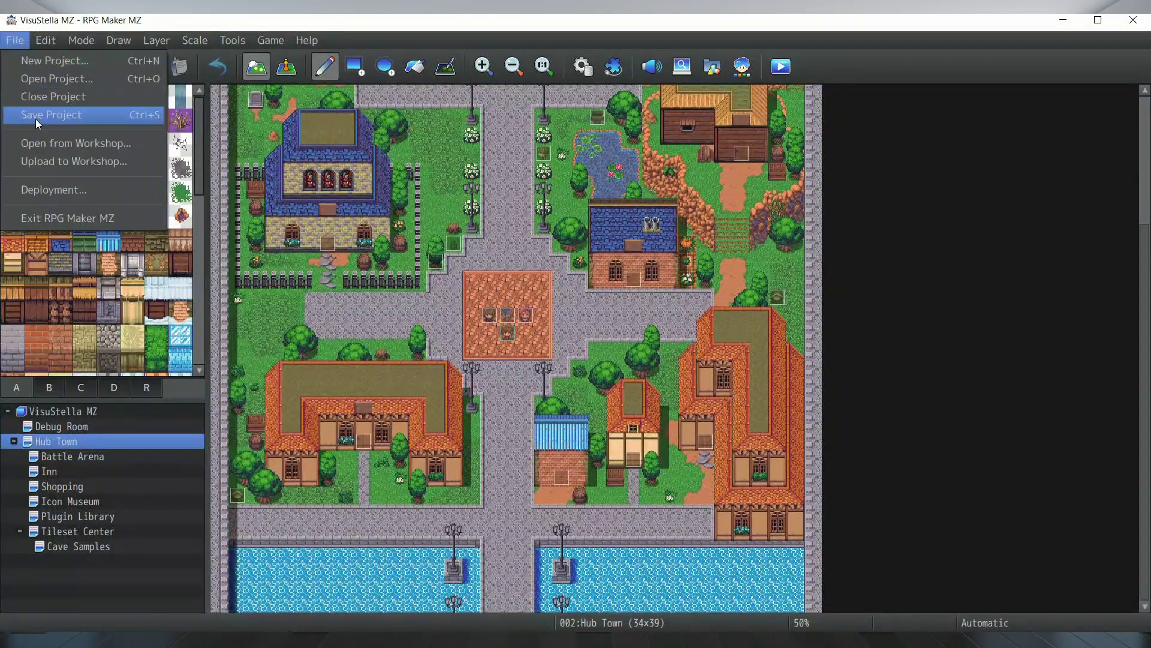
{"action": "left_click", "coordinate": [37, 185]}
{"action": "left_click", "coordinate": [559, 353]}
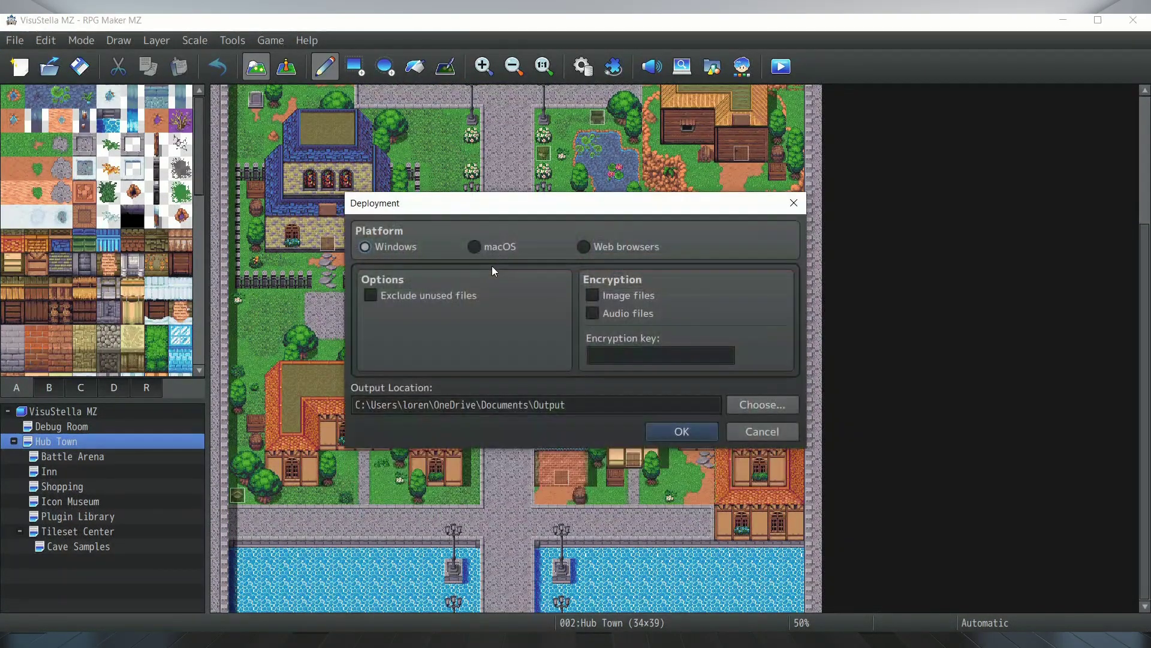
{"action": "left_click", "coordinate": [672, 431]}
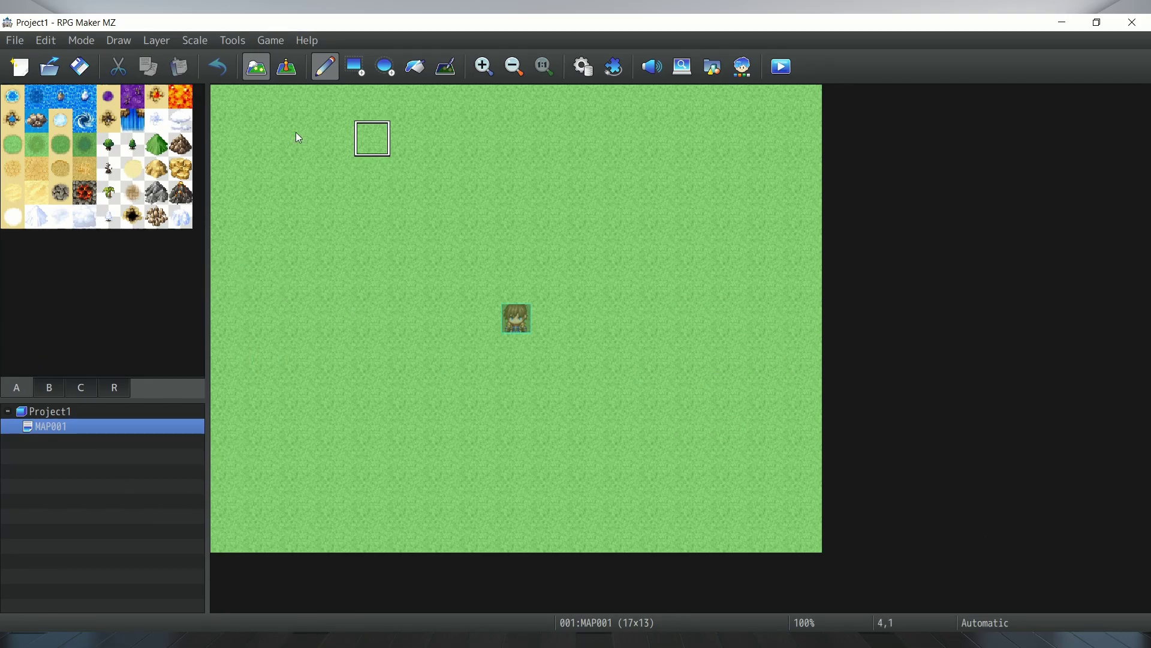
Step: Open the Database and browse the actors Roza, Priscilla and Reid on the Actors tab
{"action": "left_click", "coordinate": [584, 67]}
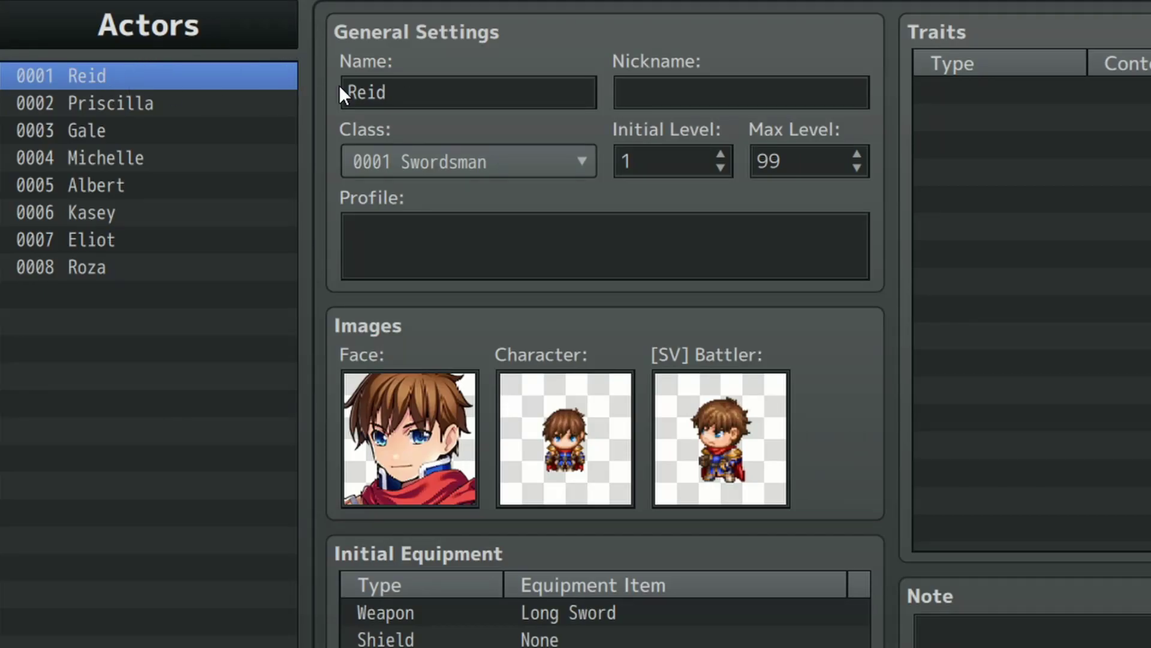
{"action": "left_click_drag", "start_coordinate": [121, 93], "coordinate": [130, 169]}
{"action": "left_click", "coordinate": [116, 268]}
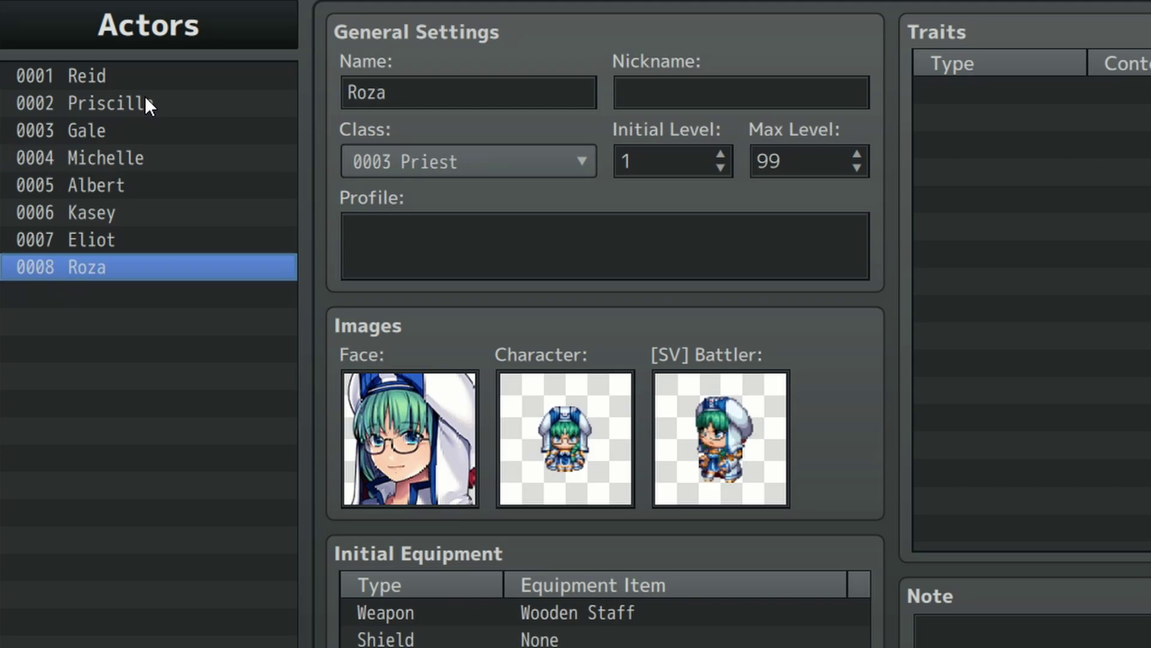
{"action": "left_click_drag", "start_coordinate": [157, 80], "coordinate": [88, 221]}
{"action": "left_click", "coordinate": [102, 93]}
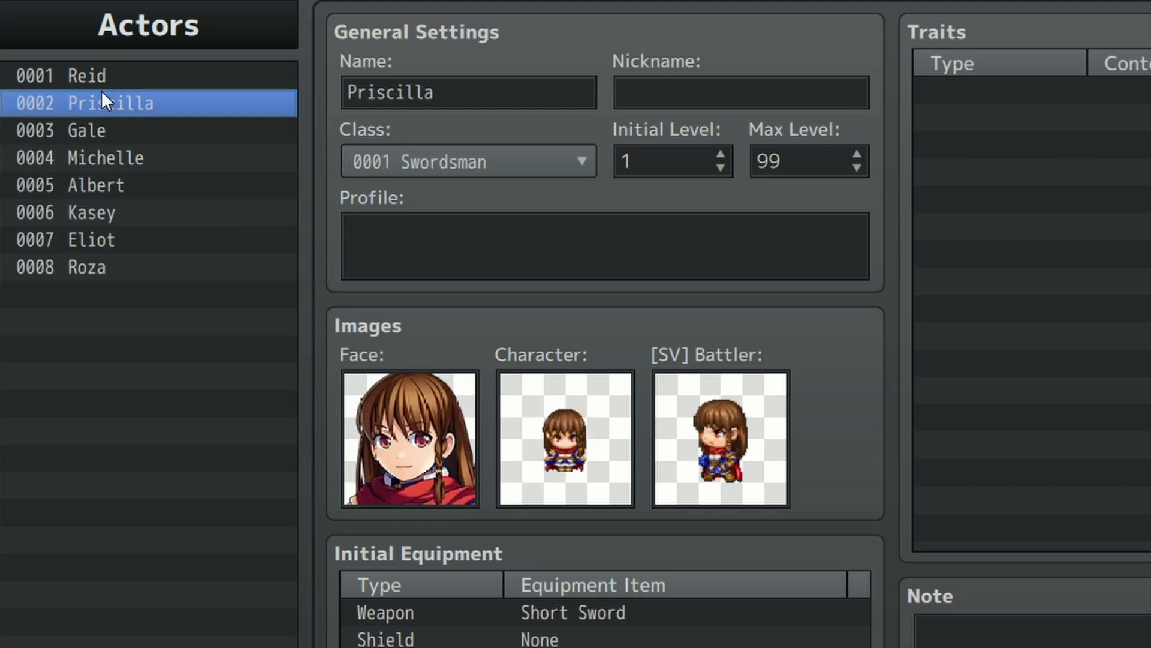
{"action": "left_click", "coordinate": [121, 68]}
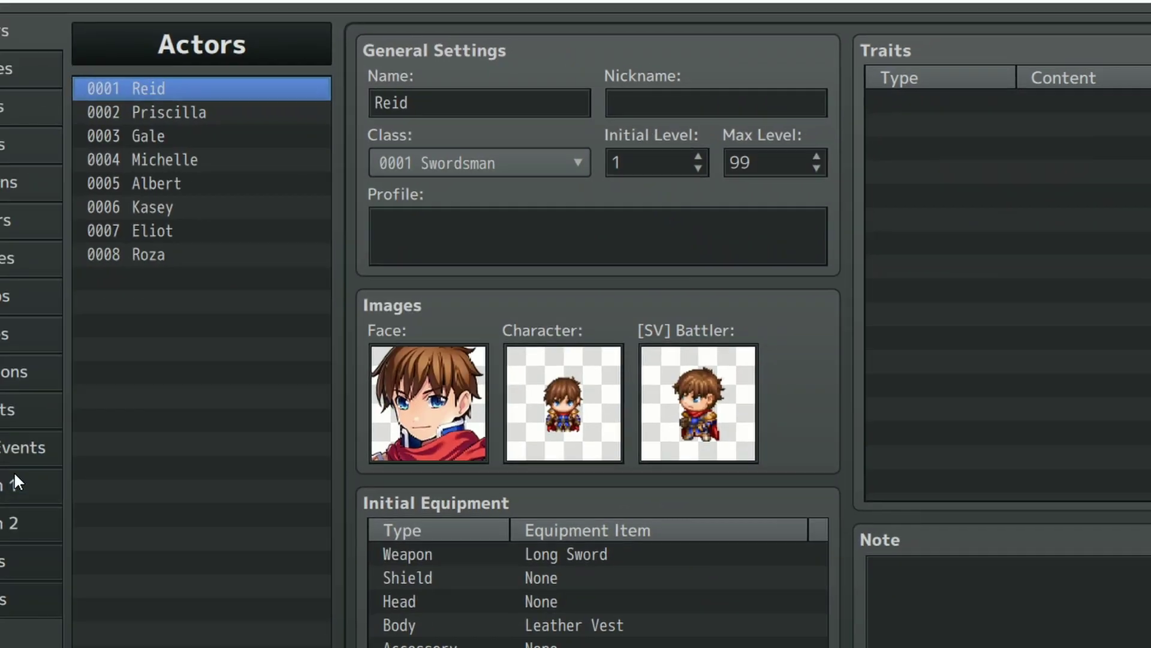
Step: Review the System 1 and System 2 pages, select Reid under Starting Party, then go to Actors
{"action": "left_click", "coordinate": [198, 372]}
{"action": "left_click", "coordinate": [204, 391]}
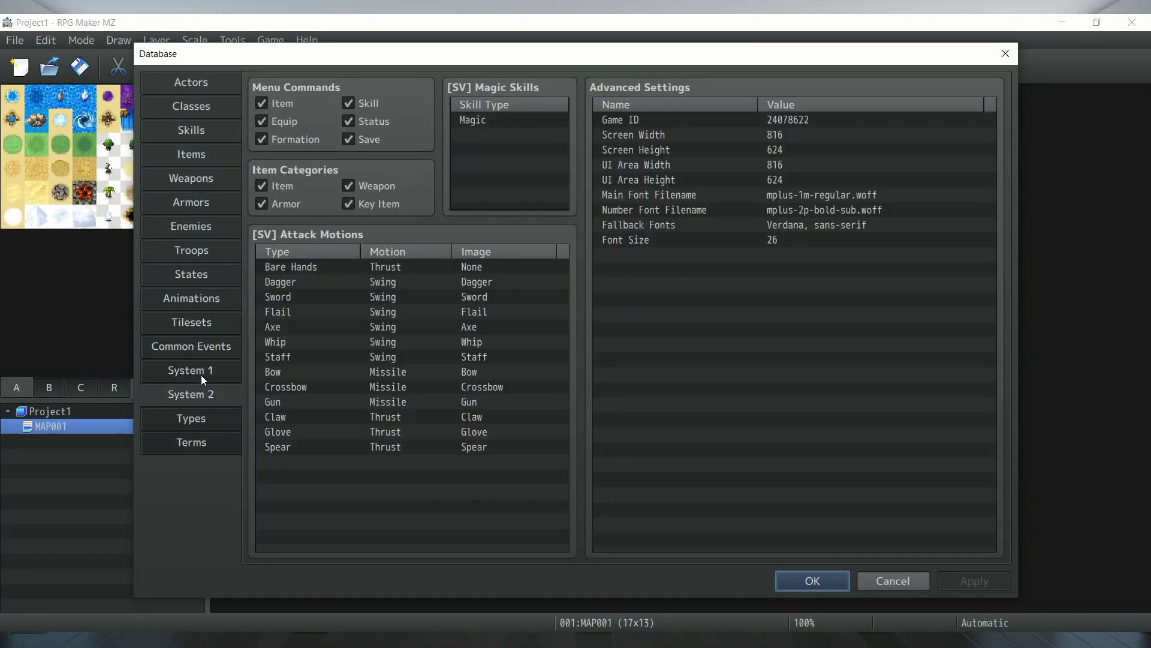
{"action": "left_click", "coordinate": [209, 368]}
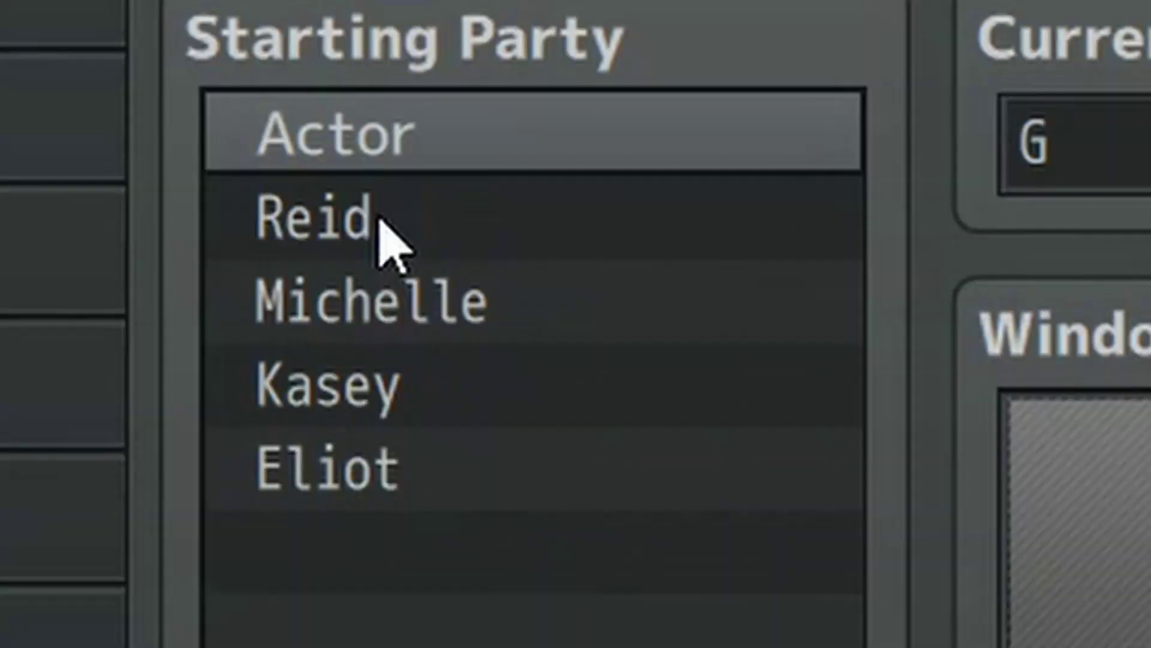
{"action": "left_click", "coordinate": [285, 175]}
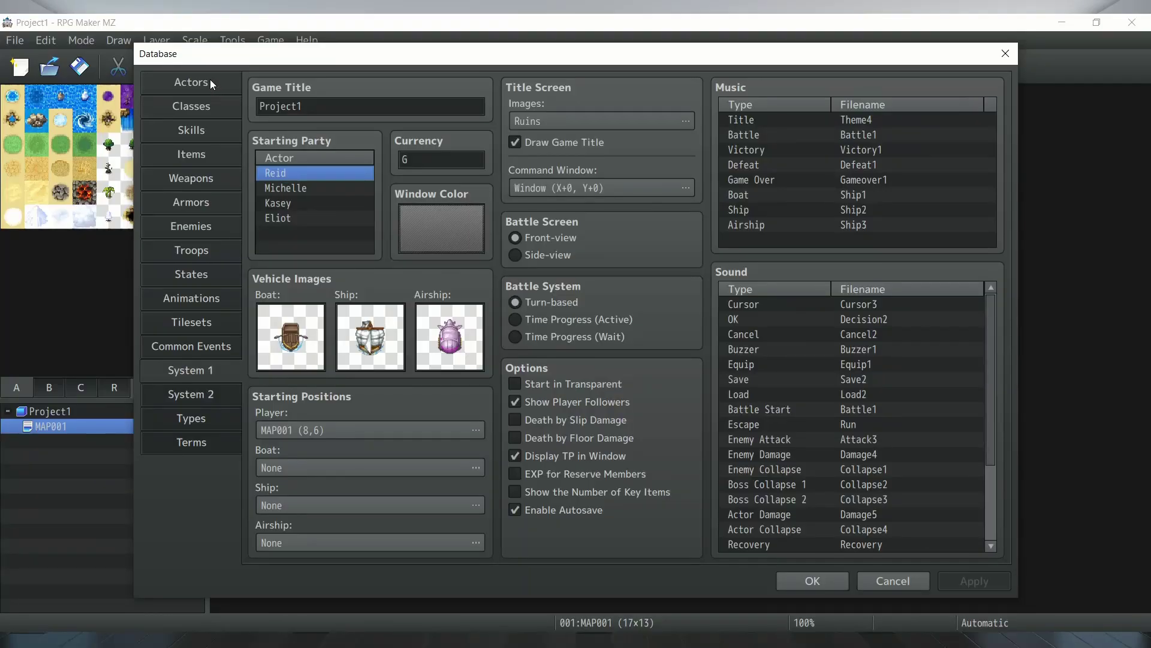
{"action": "left_click", "coordinate": [210, 83]}
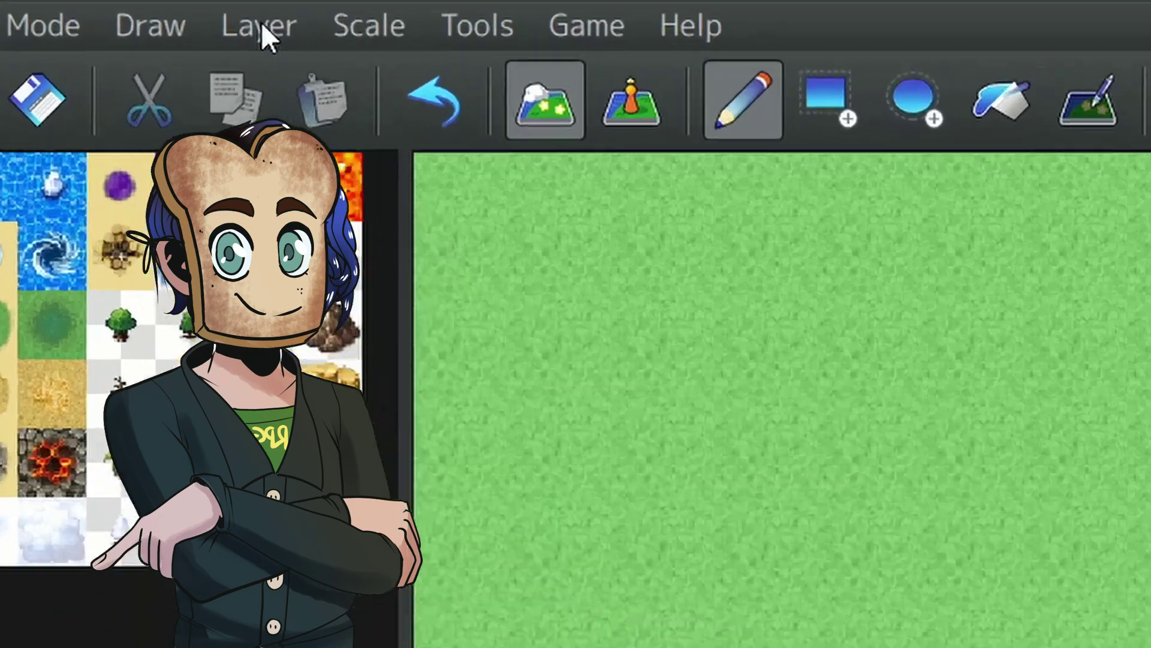
Step: Paint a cluster of forest tiles beside the sand path on Layer 2
{"action": "left_click", "coordinate": [156, 40]}
{"action": "left_click", "coordinate": [174, 82]}
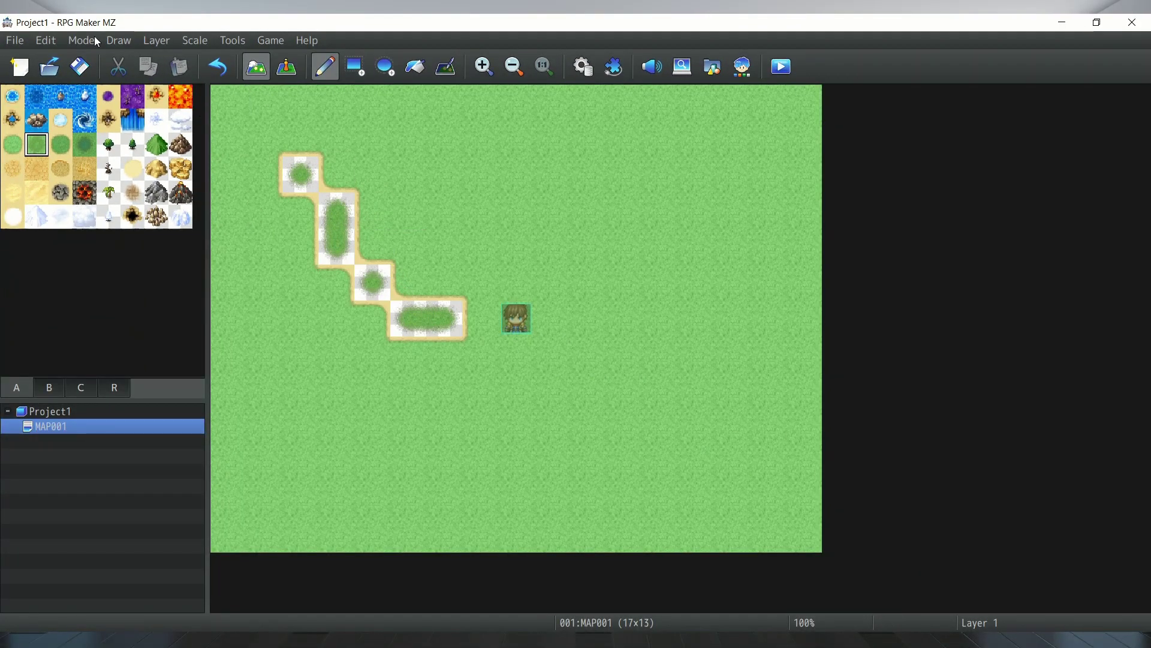
{"action": "left_click", "coordinate": [156, 40]}
{"action": "left_click", "coordinate": [180, 96]}
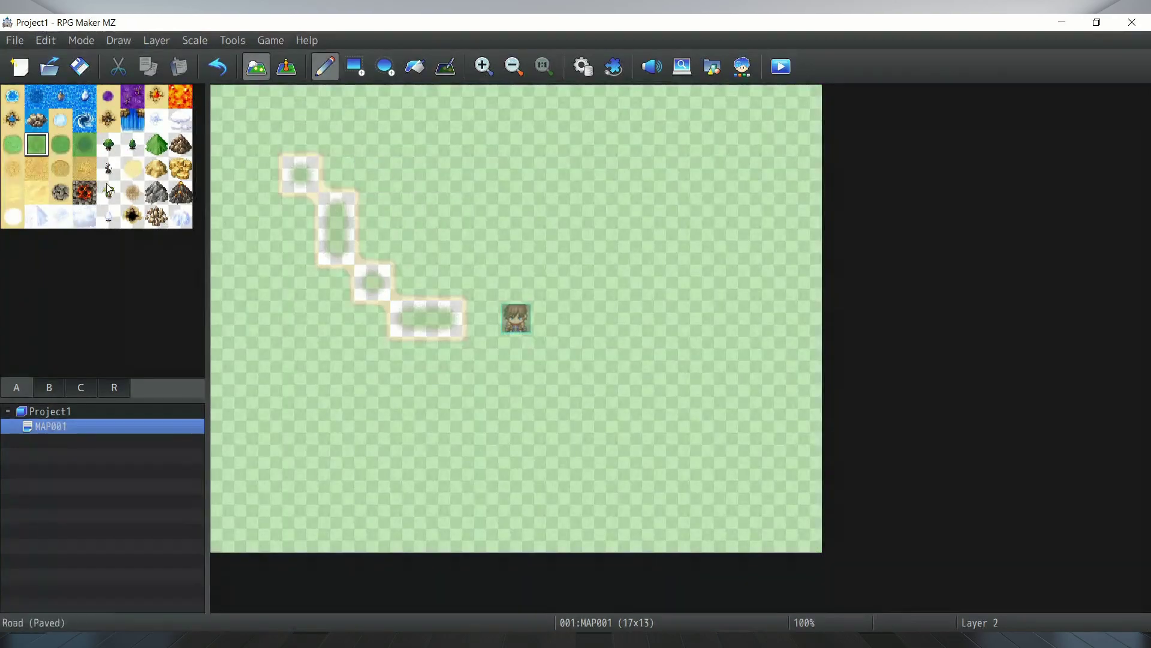
{"action": "left_click", "coordinate": [108, 144]}
{"action": "mouse_move", "coordinate": [444, 180]}
{"action": "left_mouse_down"}
{"action": "mouse_move", "coordinate": [422, 313]}
{"action": "mouse_move", "coordinate": [395, 331]}
{"action": "mouse_move", "coordinate": [319, 282]}
{"action": "left_mouse_up"}
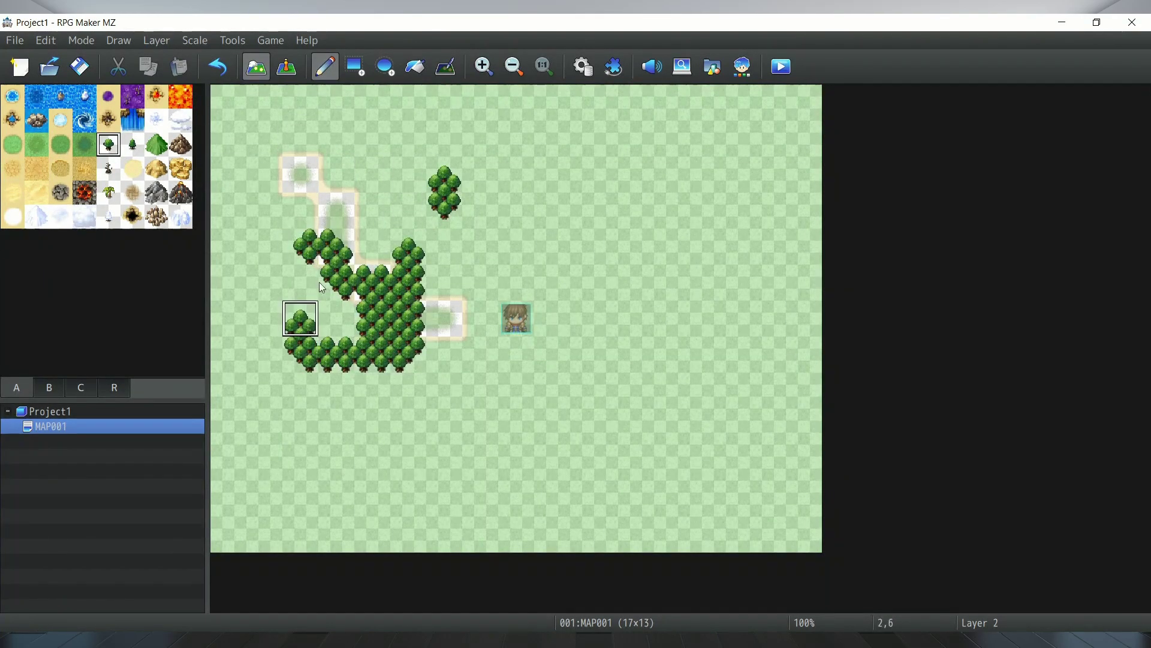
Step: Try extra forest, a dark pond and a grass column, undoing each change
{"action": "left_click", "coordinate": [165, 48]}
{"action": "left_click", "coordinate": [175, 57]}
{"action": "left_click", "coordinate": [444, 246]}
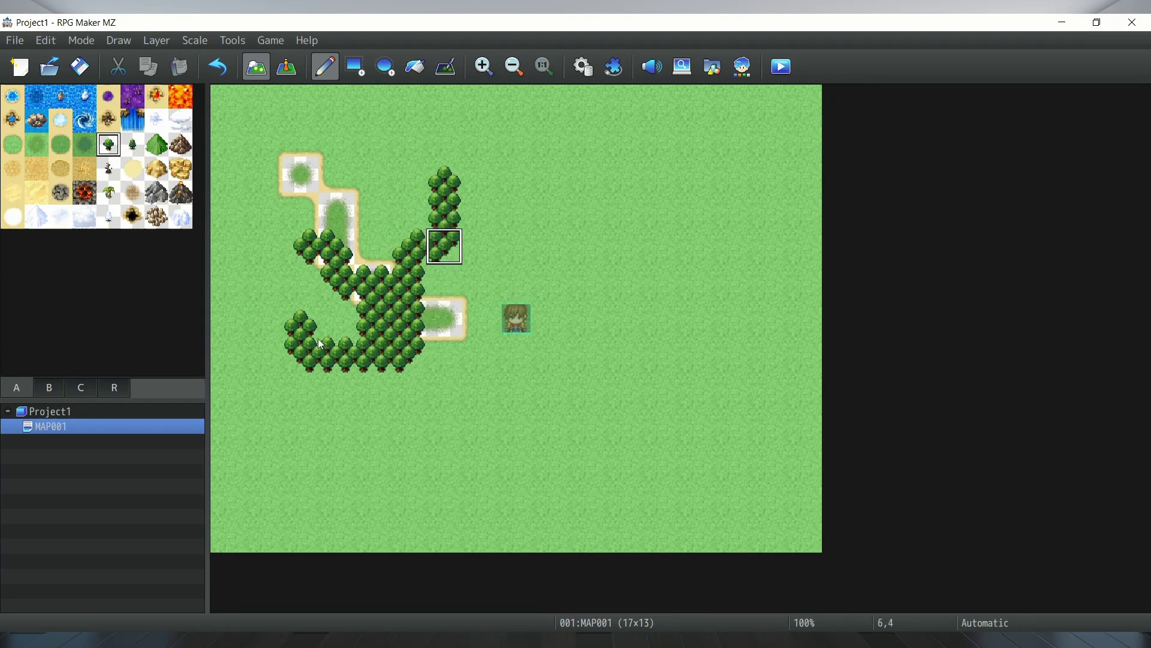
{"action": "left_click", "coordinate": [218, 67]}
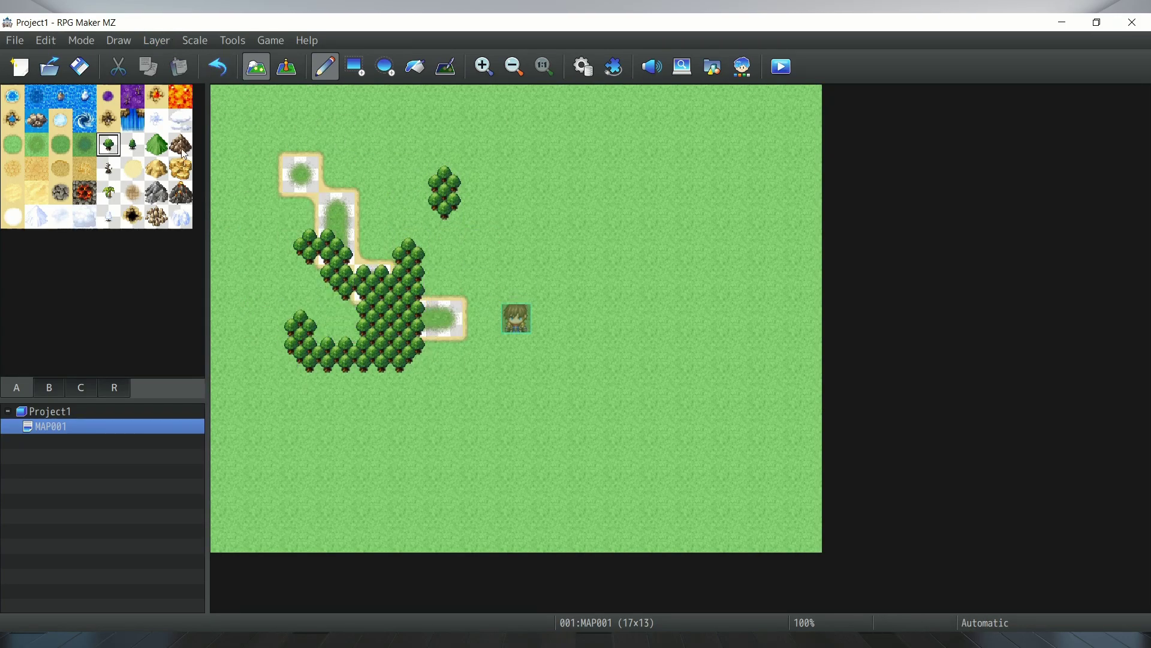
{"action": "left_click", "coordinate": [85, 145]}
{"action": "mouse_move", "coordinate": [406, 246]}
{"action": "left_mouse_down"}
{"action": "mouse_move", "coordinate": [315, 298]}
{"action": "mouse_move", "coordinate": [339, 384]}
{"action": "left_mouse_up"}
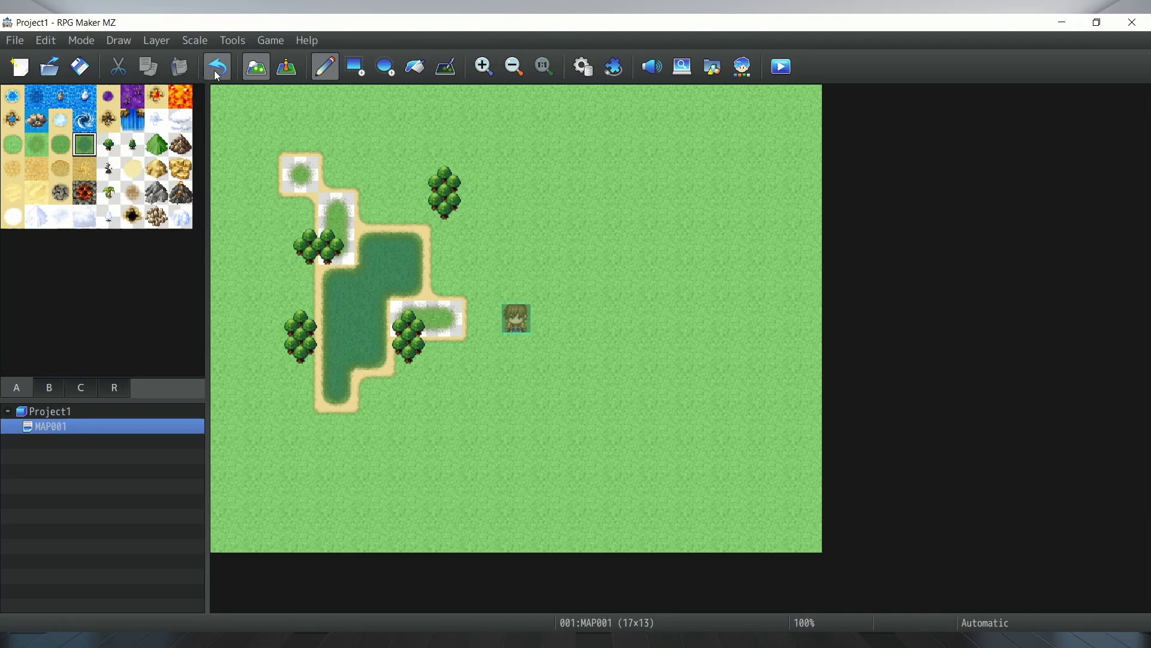
{"action": "left_click", "coordinate": [217, 71]}
{"action": "left_click", "coordinate": [13, 144]}
{"action": "left_click_drag", "start_coordinate": [371, 246], "coordinate": [358, 336]}
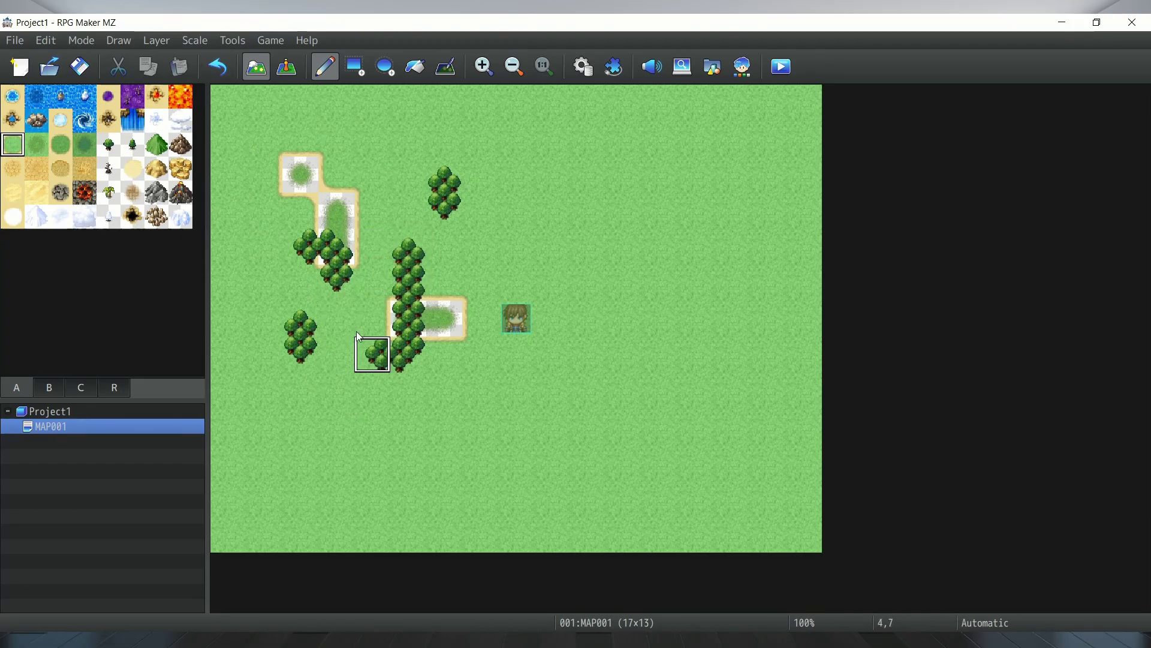
{"action": "left_click", "coordinate": [218, 67]}
Step: Paint grass over the sand path on Layer 1 and over all the trees
{"action": "left_click", "coordinate": [156, 40]}
{"action": "left_click", "coordinate": [179, 78]}
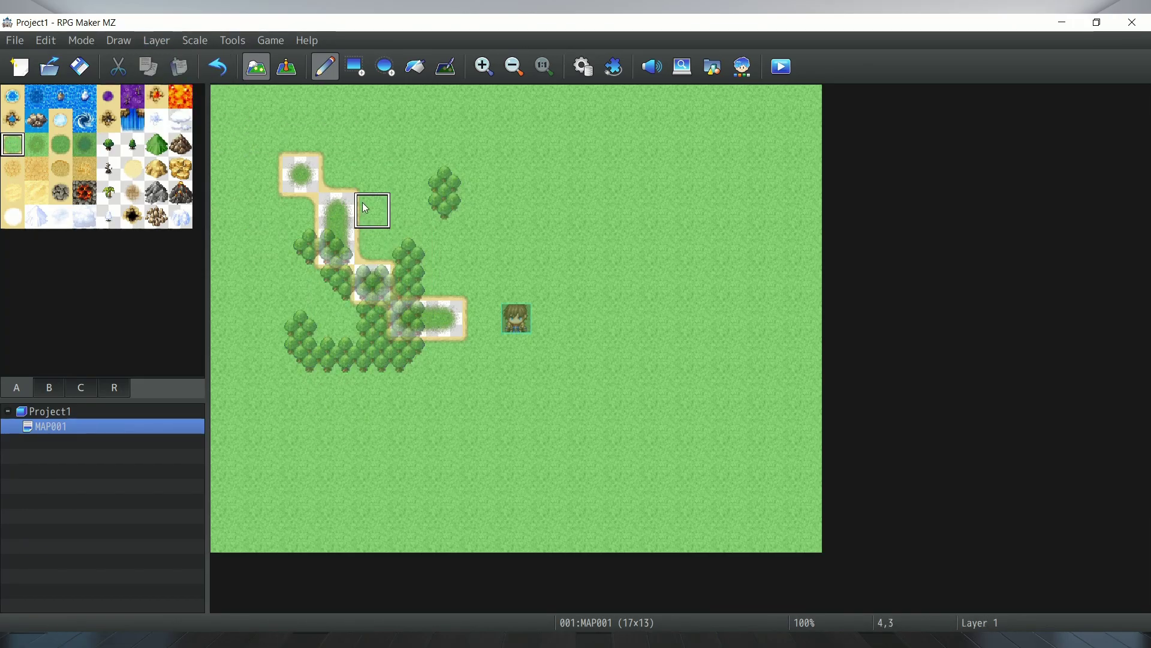
{"action": "mouse_move", "coordinate": [366, 208]}
{"action": "left_mouse_down"}
{"action": "mouse_move", "coordinate": [377, 253]}
{"action": "mouse_move", "coordinate": [382, 395]}
{"action": "mouse_move", "coordinate": [407, 400]}
{"action": "mouse_move", "coordinate": [458, 299]}
{"action": "mouse_move", "coordinate": [362, 178]}
{"action": "mouse_move", "coordinate": [301, 207]}
{"action": "left_mouse_up"}
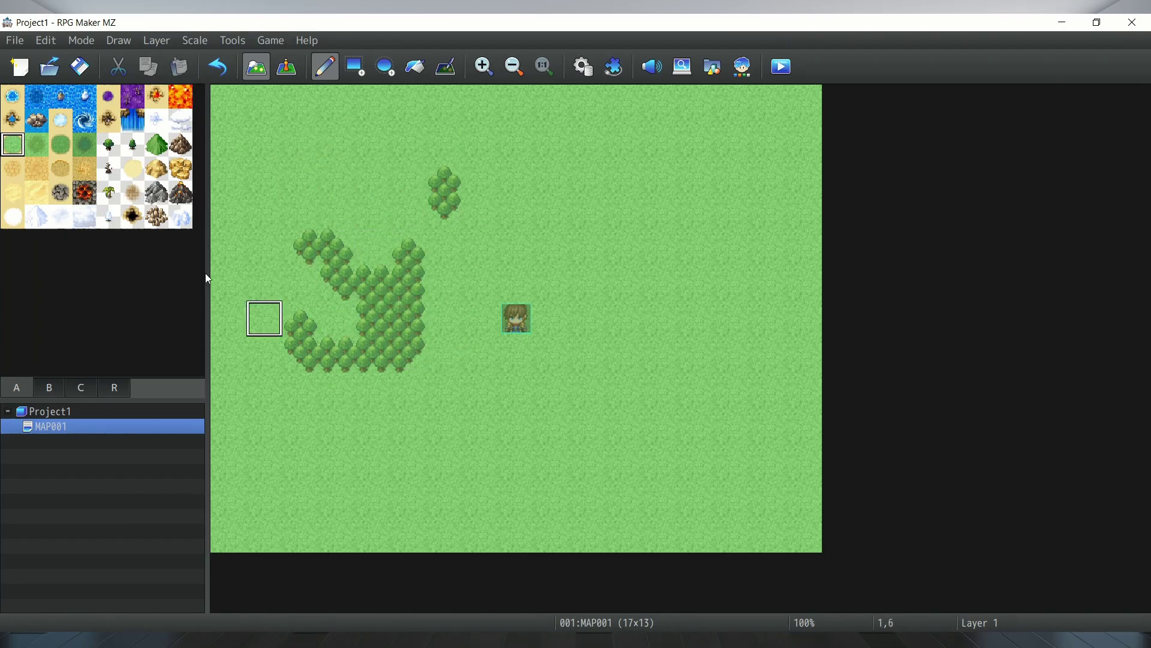
{"action": "left_click", "coordinate": [157, 40]}
{"action": "left_click", "coordinate": [179, 63]}
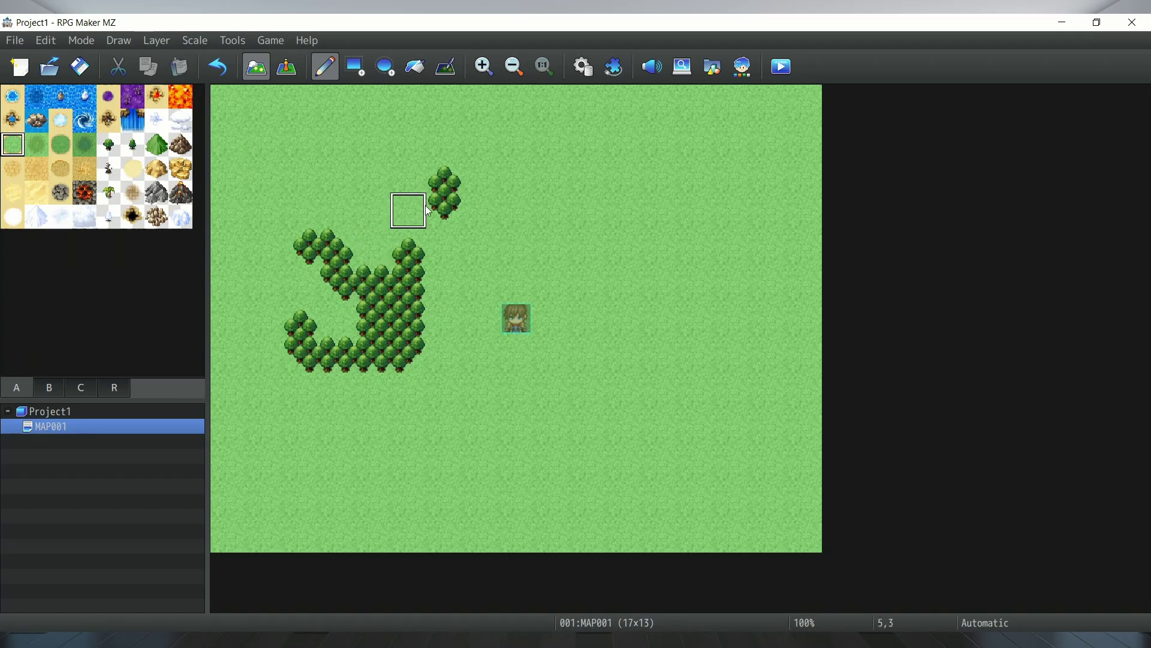
{"action": "mouse_move", "coordinate": [453, 312]}
{"action": "left_mouse_down"}
{"action": "mouse_move", "coordinate": [454, 204]}
{"action": "mouse_move", "coordinate": [401, 224]}
{"action": "mouse_move", "coordinate": [378, 355]}
{"action": "mouse_move", "coordinate": [402, 260]}
{"action": "mouse_move", "coordinate": [254, 436]}
{"action": "mouse_move", "coordinate": [303, 342]}
{"action": "mouse_move", "coordinate": [356, 287]}
{"action": "mouse_move", "coordinate": [327, 186]}
{"action": "left_mouse_up"}
Step: Try a filled dark-green rectangle, undo it, reselect grass, and bring up the Plugin Manager
{"action": "left_click", "coordinate": [358, 73]}
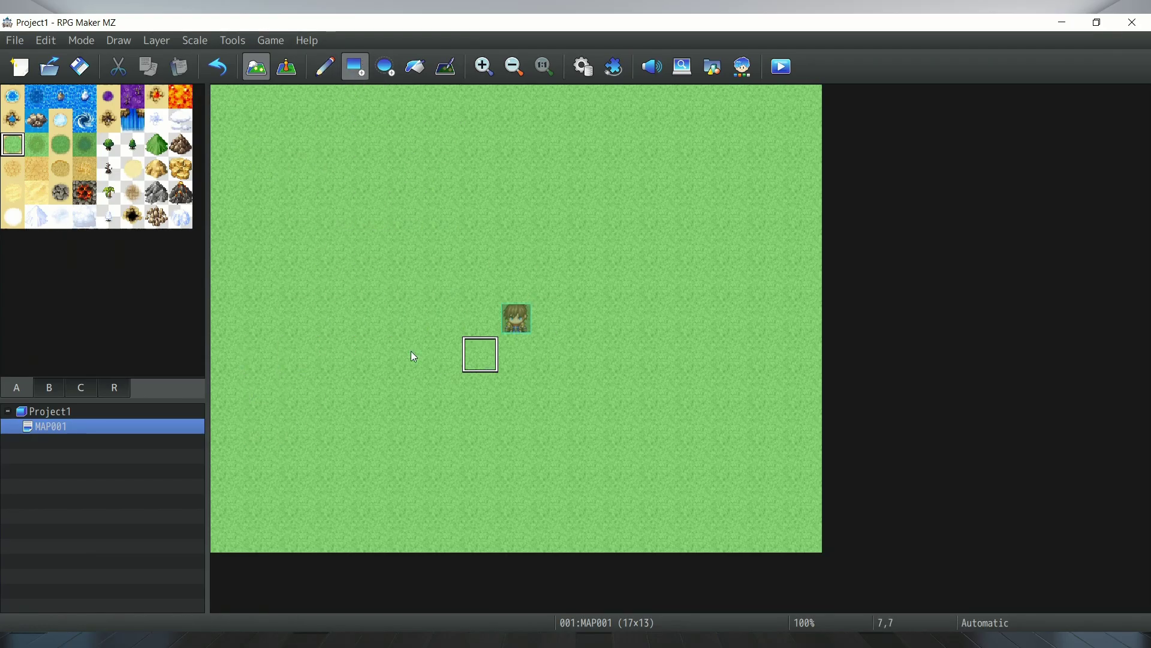
{"action": "left_click", "coordinate": [84, 145]}
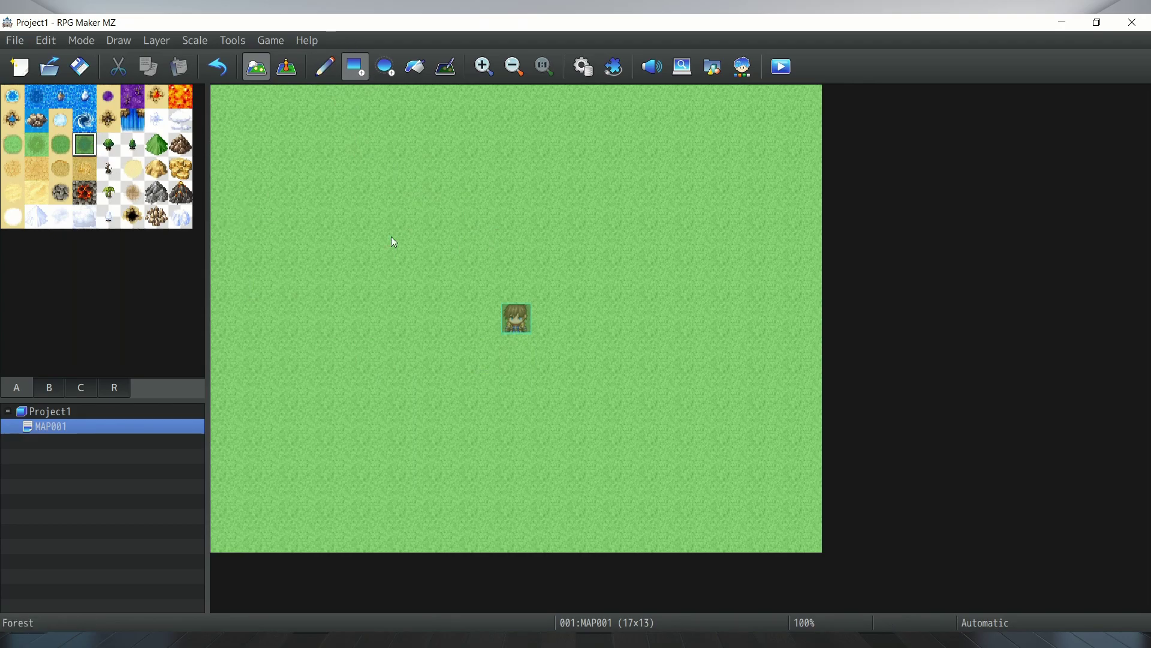
{"action": "left_click_drag", "start_coordinate": [330, 132], "coordinate": [539, 271]}
{"action": "left_click", "coordinate": [218, 66]}
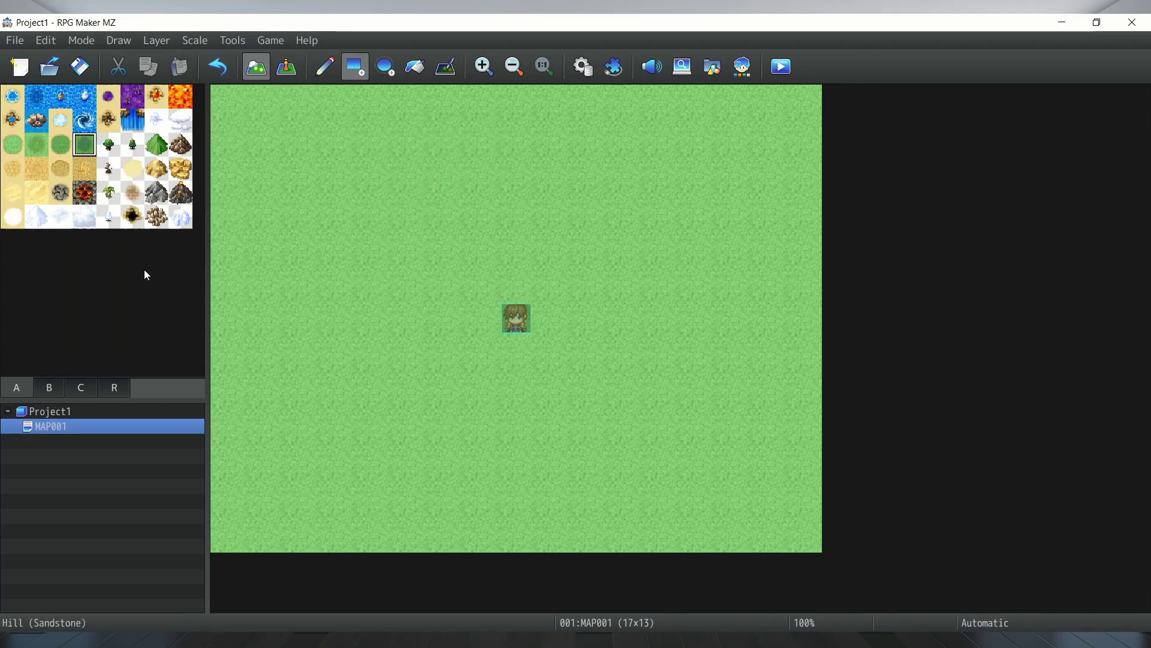
{"action": "left_click", "coordinate": [15, 145]}
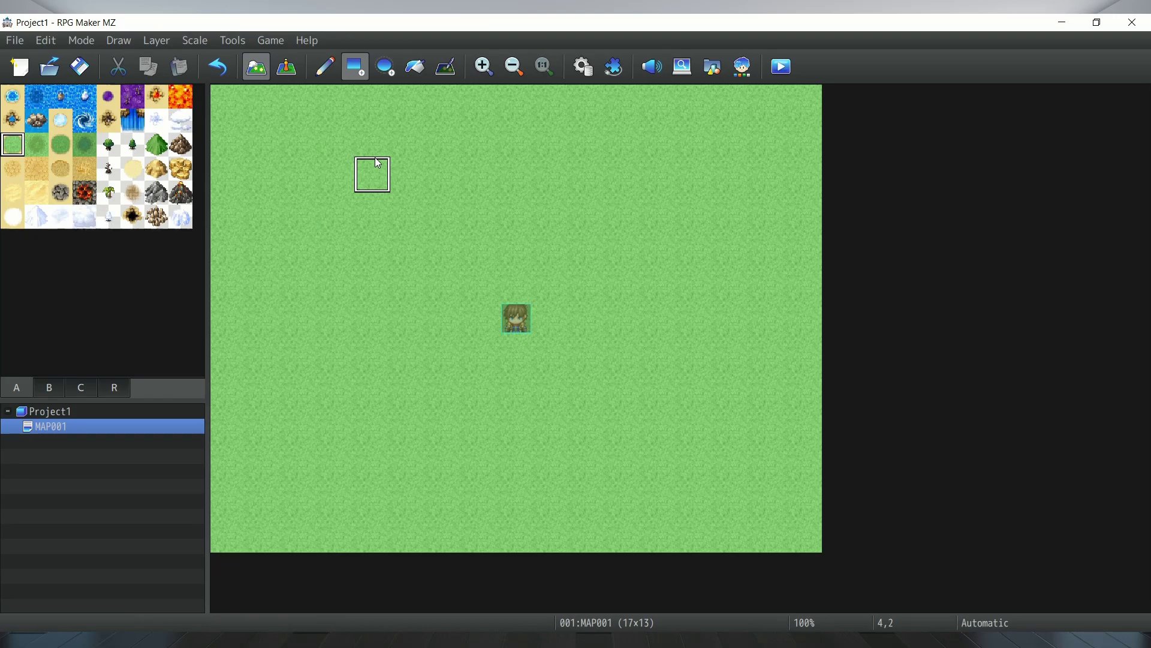
{"action": "left_click", "coordinate": [614, 67]}
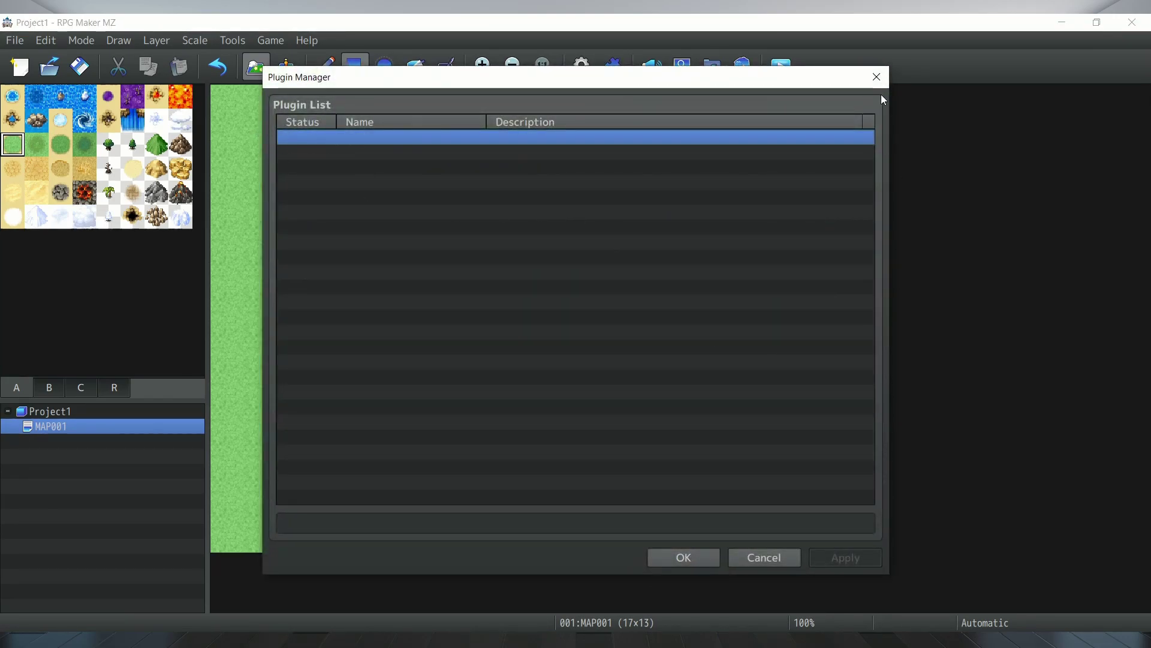
Step: Close the Plugin Manager and view Front Hair then Eyes in the Character Generator
{"action": "left_click", "coordinate": [876, 77]}
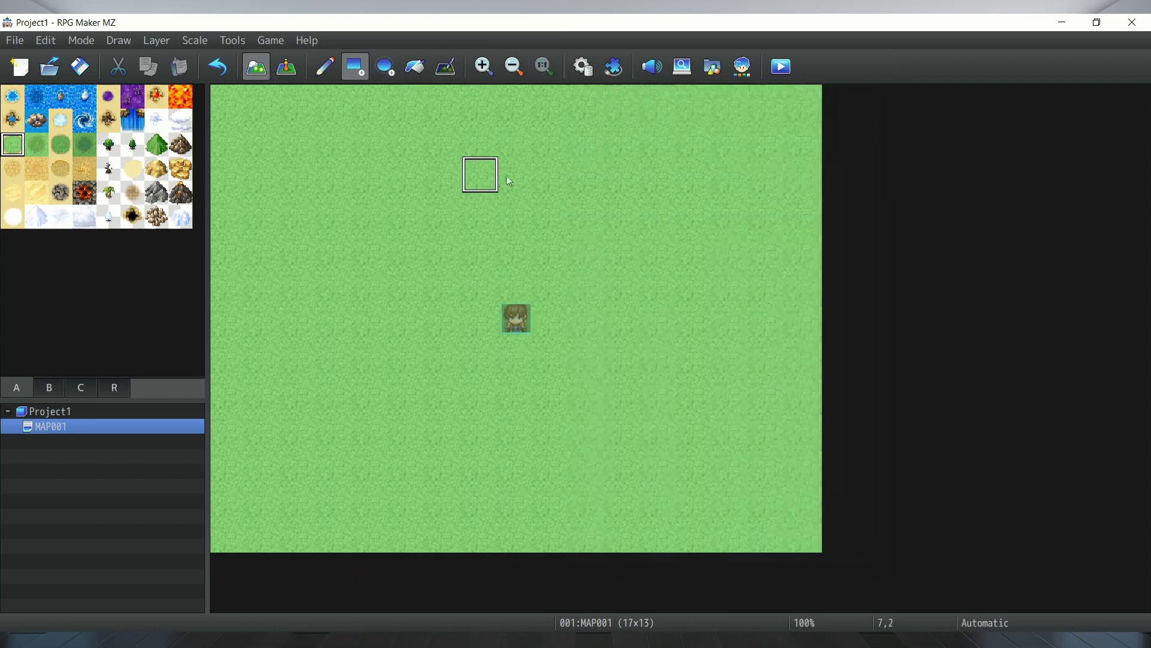
{"action": "left_click", "coordinate": [744, 66]}
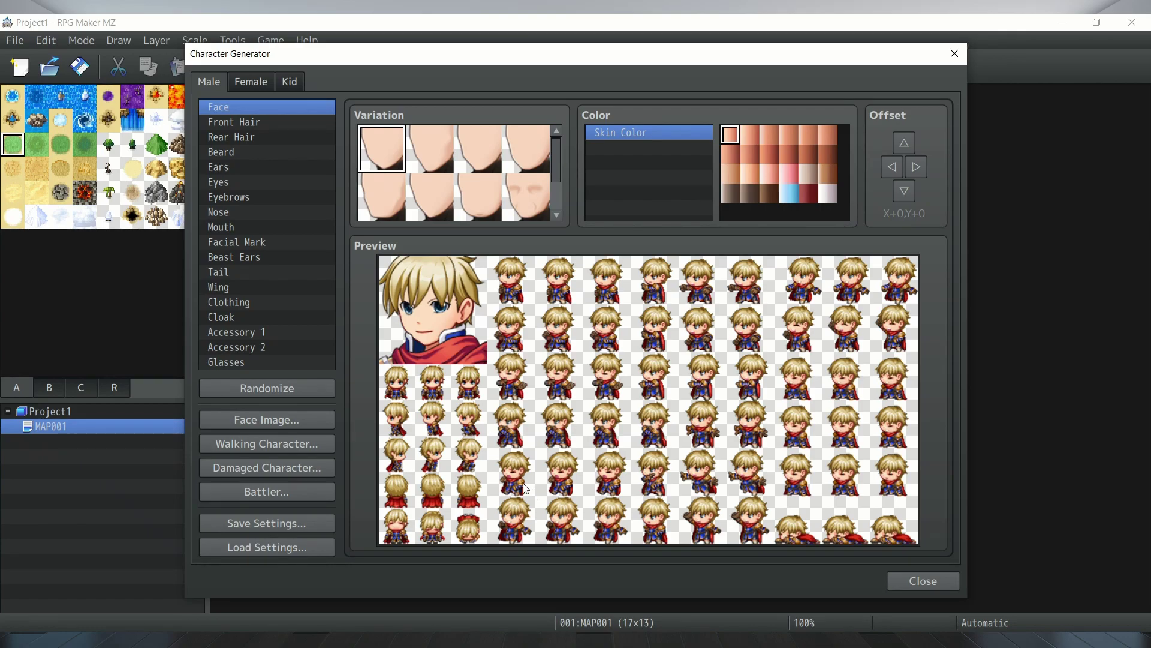
{"action": "left_click", "coordinate": [268, 125]}
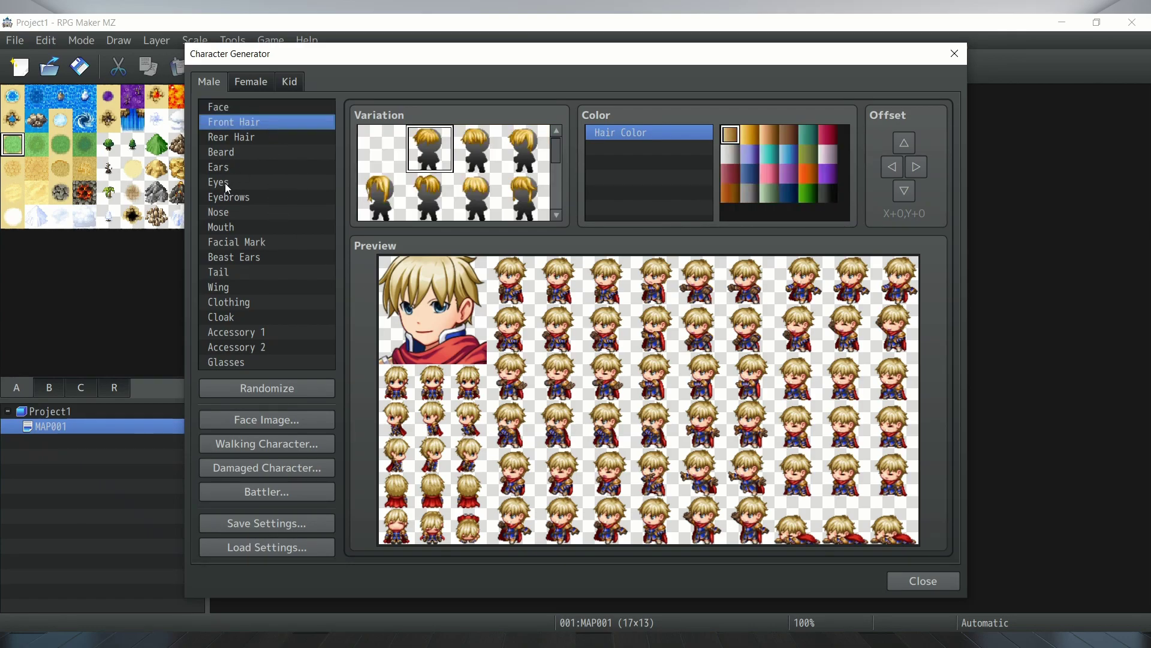
{"action": "left_click", "coordinate": [226, 182]}
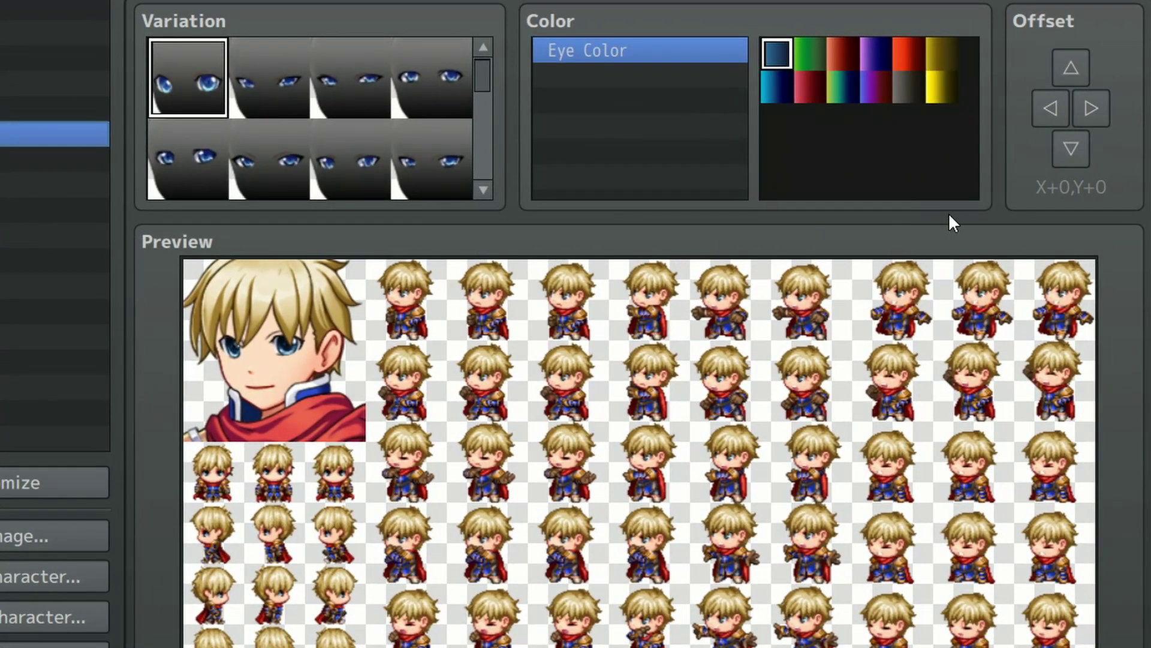
Step: Shift the generated character's eyes down and left using the Offset arrows
{"action": "left_click", "coordinate": [1080, 147]}
{"action": "left_click", "coordinate": [1079, 146]}
{"action": "left_click", "coordinate": [1047, 111]}
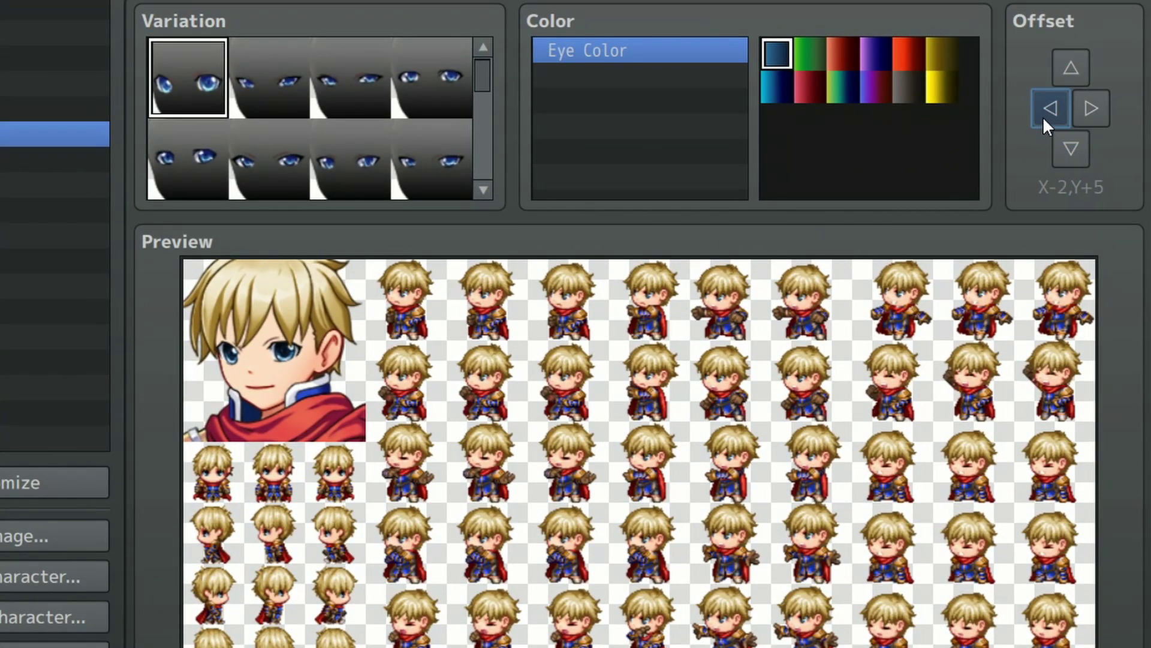
{"action": "left_click", "coordinate": [1046, 110]}
{"action": "left_click", "coordinate": [1044, 115]}
{"action": "left_click", "coordinate": [1044, 116]}
{"action": "left_click", "coordinate": [1043, 116]}
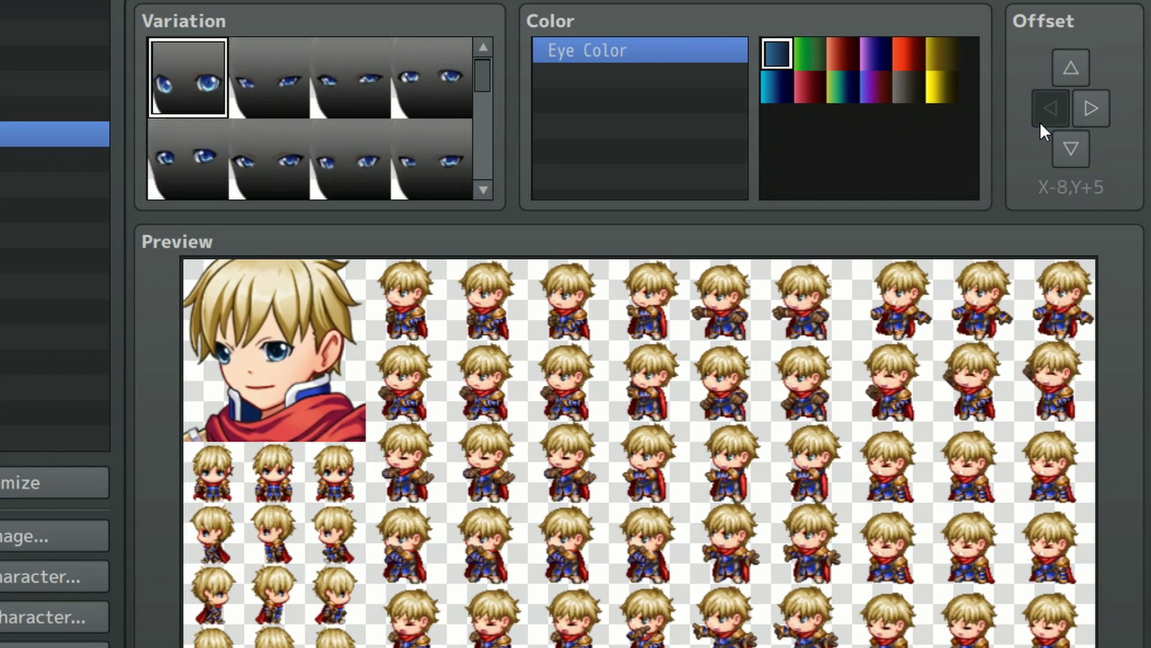
{"action": "left_click", "coordinate": [1074, 157]}
{"action": "left_click", "coordinate": [1073, 157]}
{"action": "left_click", "coordinate": [1073, 158]}
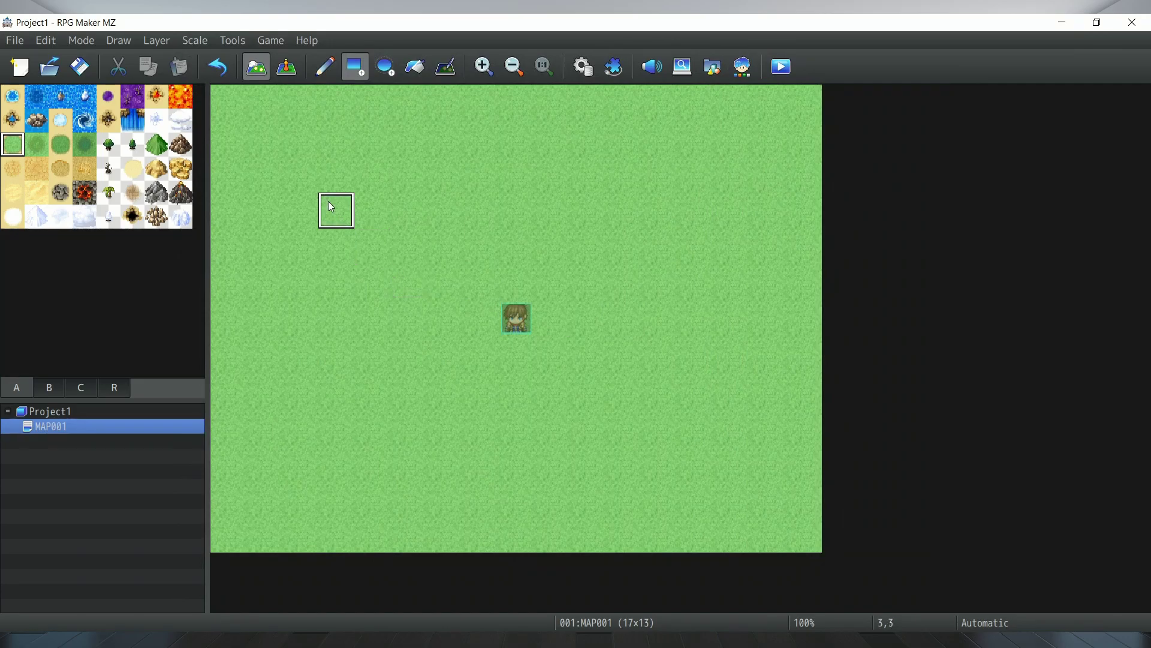
Step: Toggle the Database's System 1 and 2 pages, set Battle System to Time Progress (Wait), and reopen the Database
{"action": "left_click", "coordinate": [583, 67]}
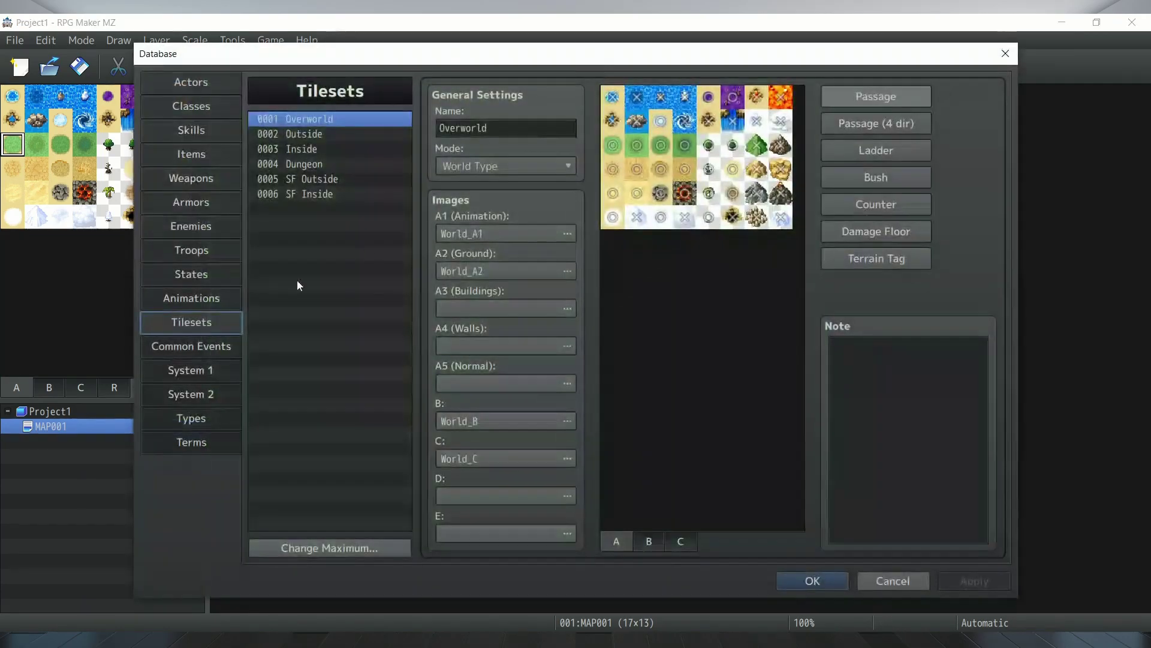
{"action": "left_click", "coordinate": [201, 394]}
{"action": "left_click", "coordinate": [214, 370]}
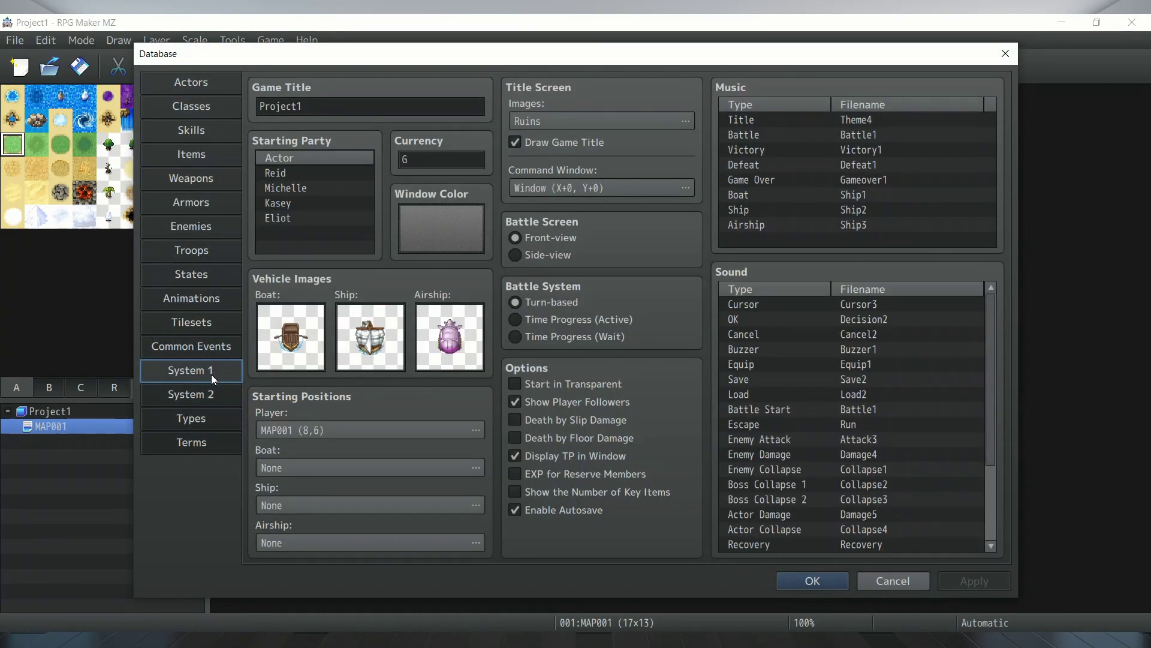
{"action": "left_click", "coordinate": [204, 392]}
{"action": "left_click", "coordinate": [210, 375]}
{"action": "left_click", "coordinate": [545, 337]}
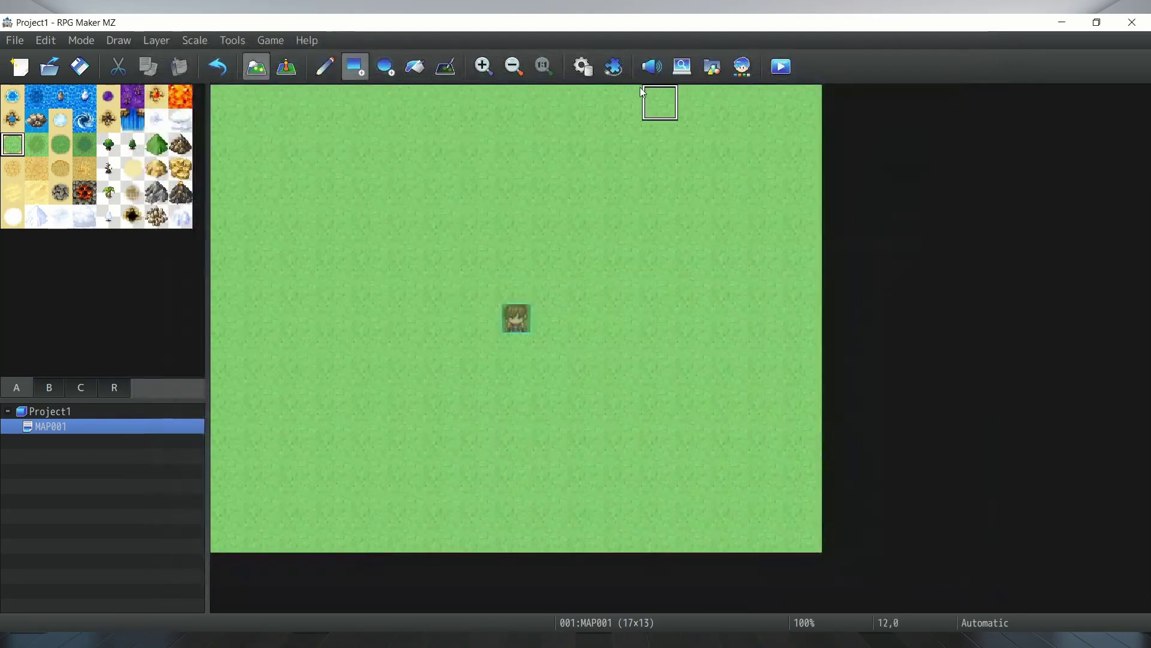
{"action": "left_click", "coordinate": [580, 65]}
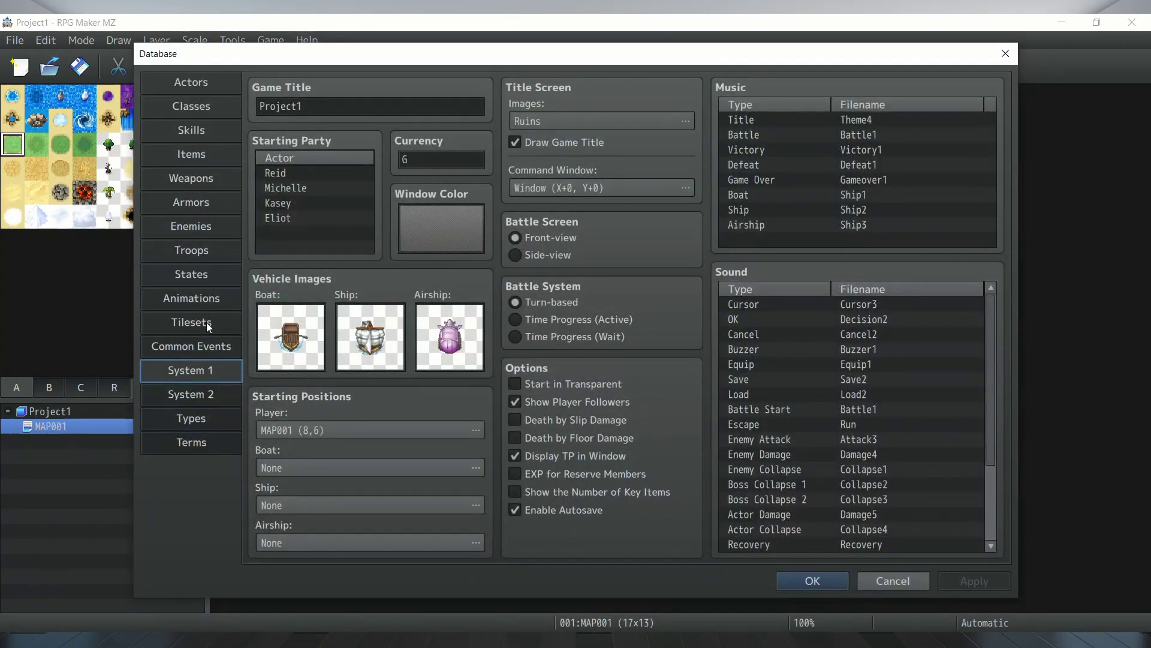
Step: Play the 0004 Hit Ice animation preview, reselect 0001 Hit Physical, and close the Database
{"action": "left_click", "coordinate": [207, 297]}
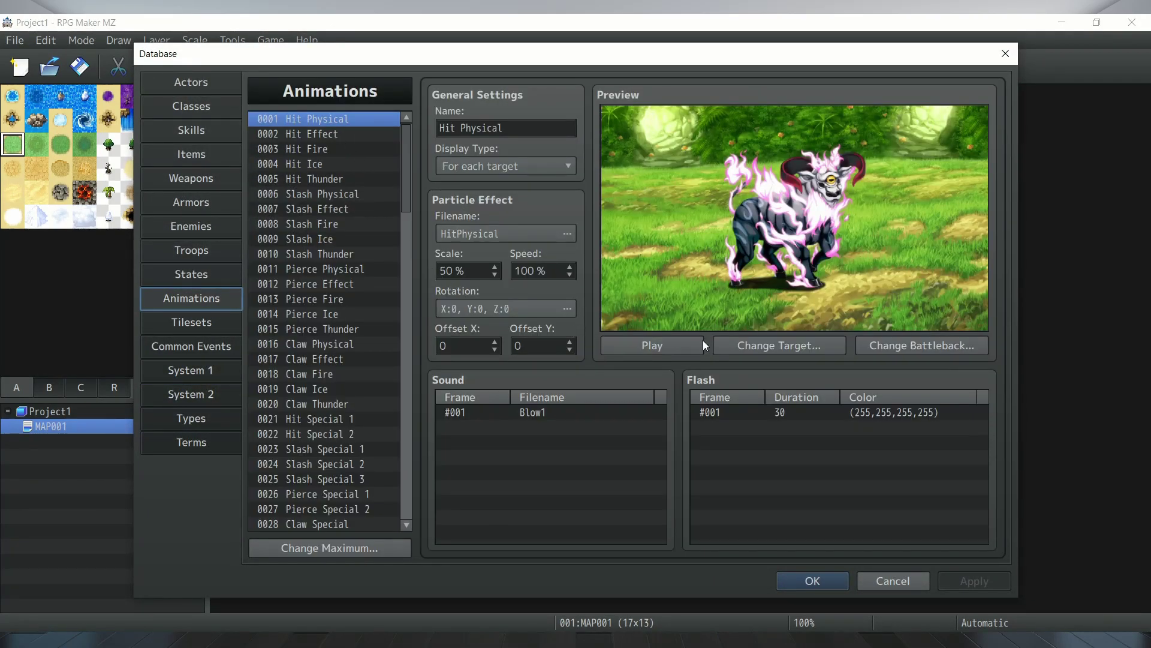
{"action": "left_click", "coordinate": [664, 340]}
{"action": "left_click", "coordinate": [298, 164]}
{"action": "left_click", "coordinate": [690, 345]}
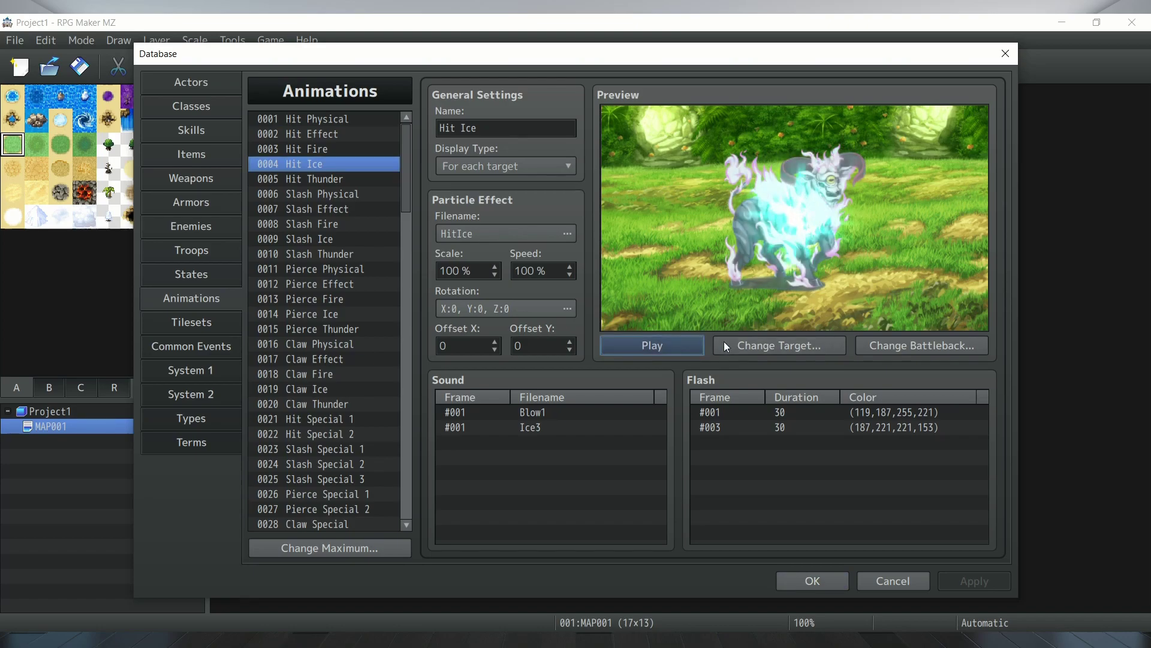
{"action": "left_click", "coordinate": [340, 121]}
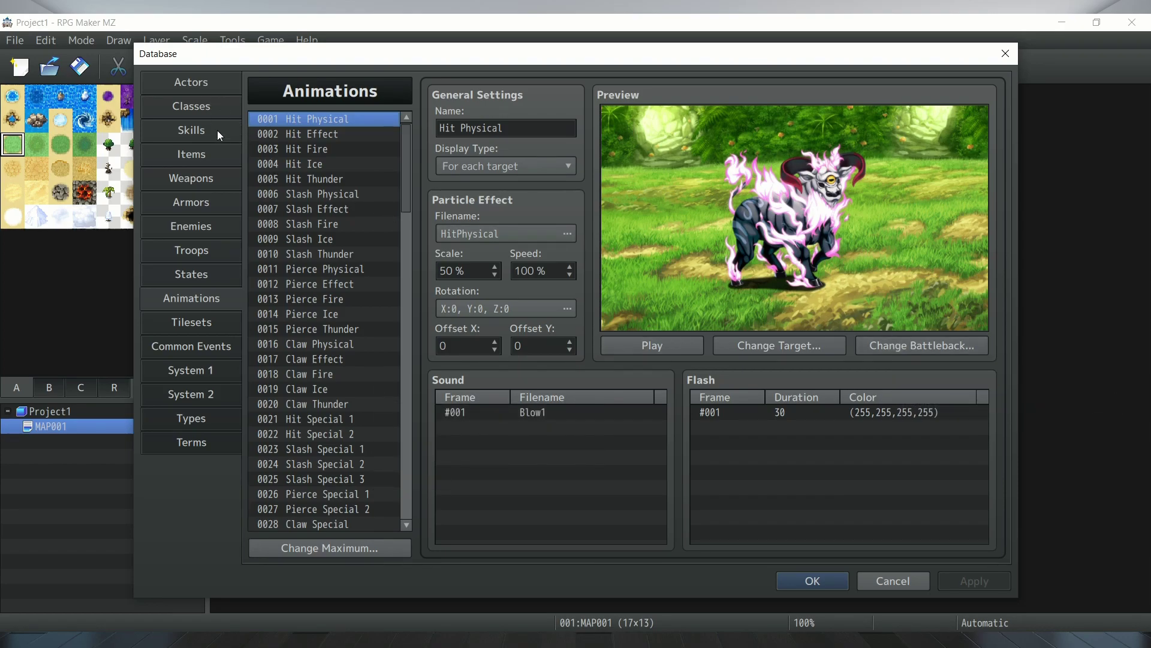
{"action": "left_click", "coordinate": [1005, 53]}
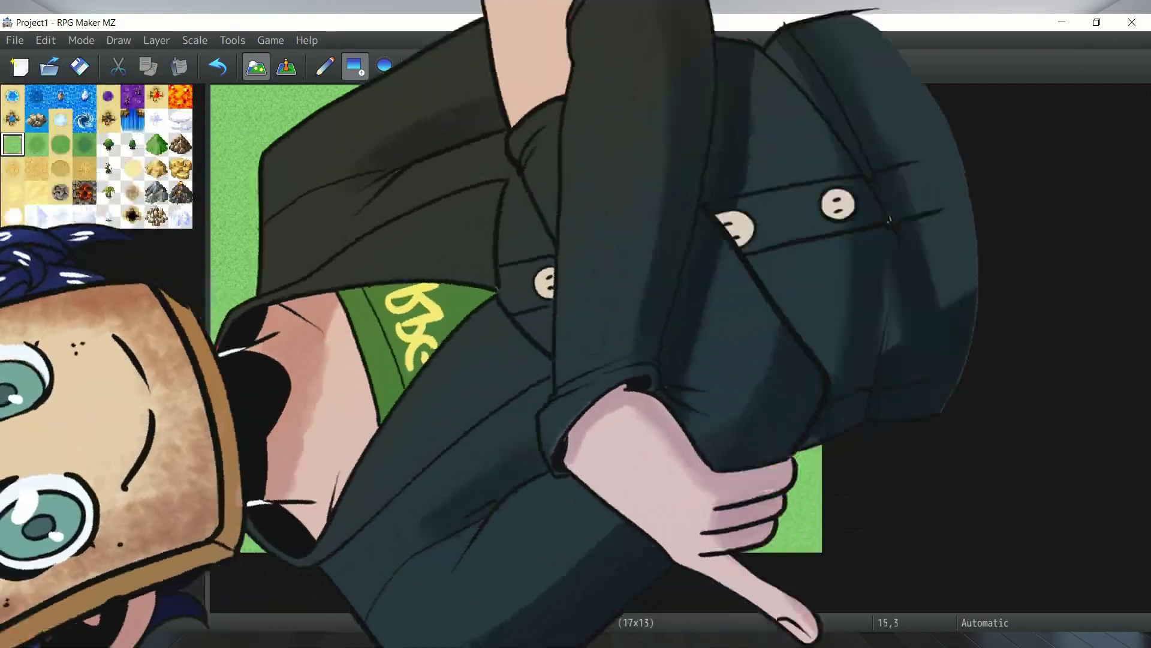
Step: From Help > Tutorial..., select Step 1: Map Basics and start it
{"action": "left_click", "coordinate": [307, 40]}
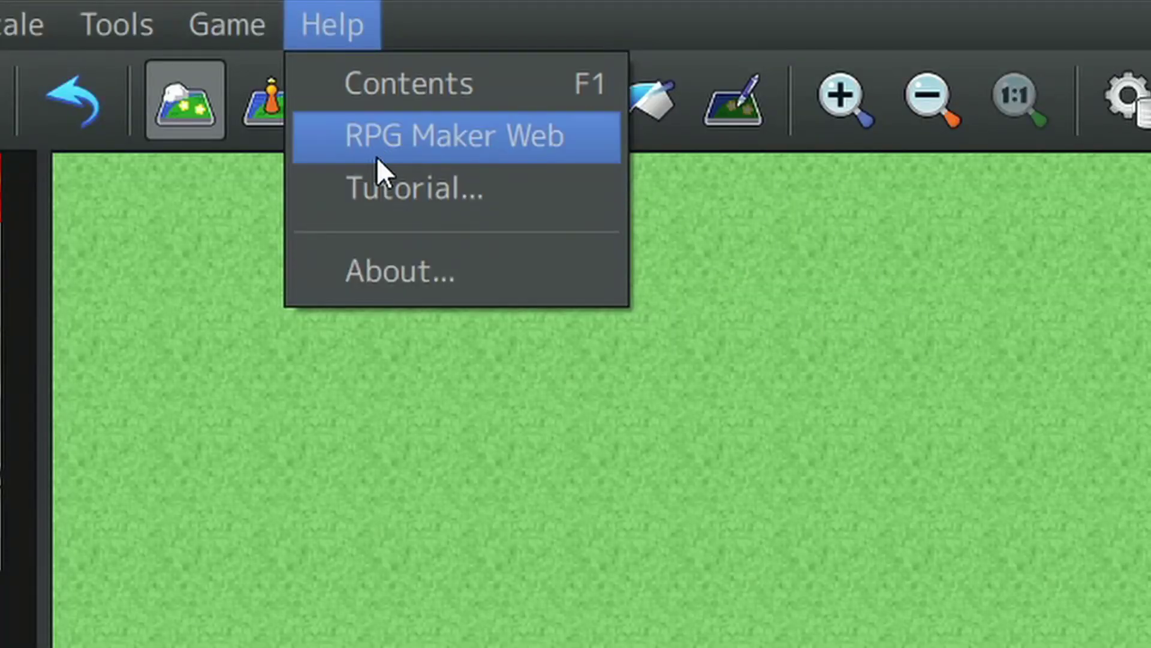
{"action": "left_click", "coordinate": [405, 188]}
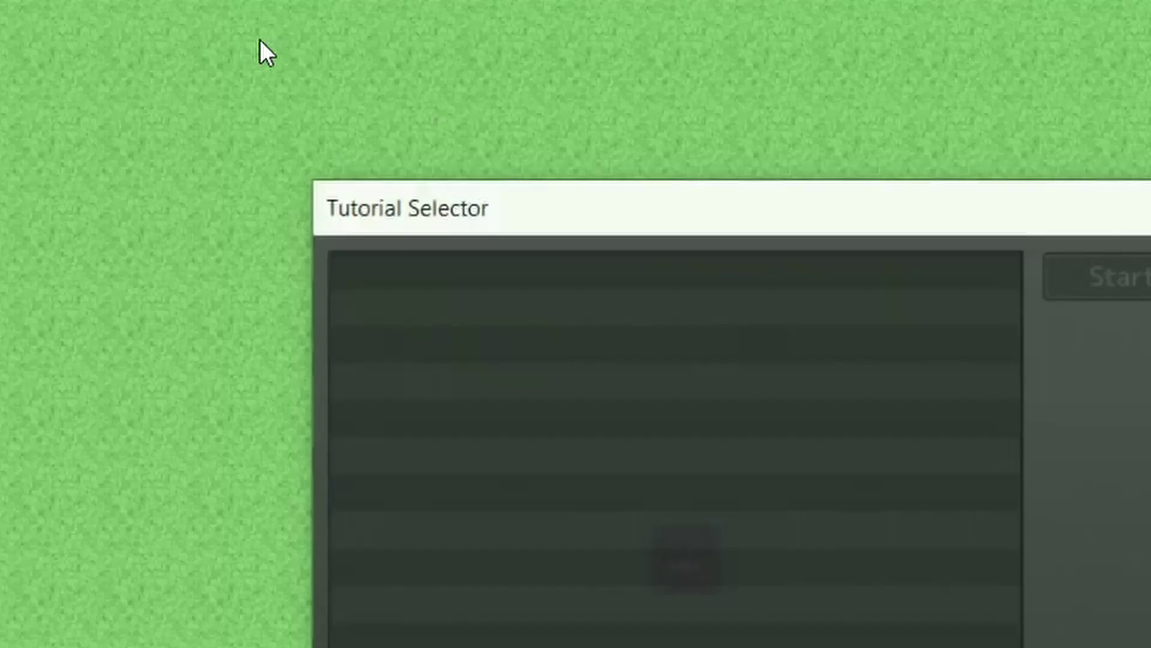
{"action": "scroll", "coordinate": [509, 239], "scroll_direction": "down", "scroll_amount": 1}
{"action": "scroll", "coordinate": [422, 201], "scroll_direction": "up", "scroll_amount": 1}
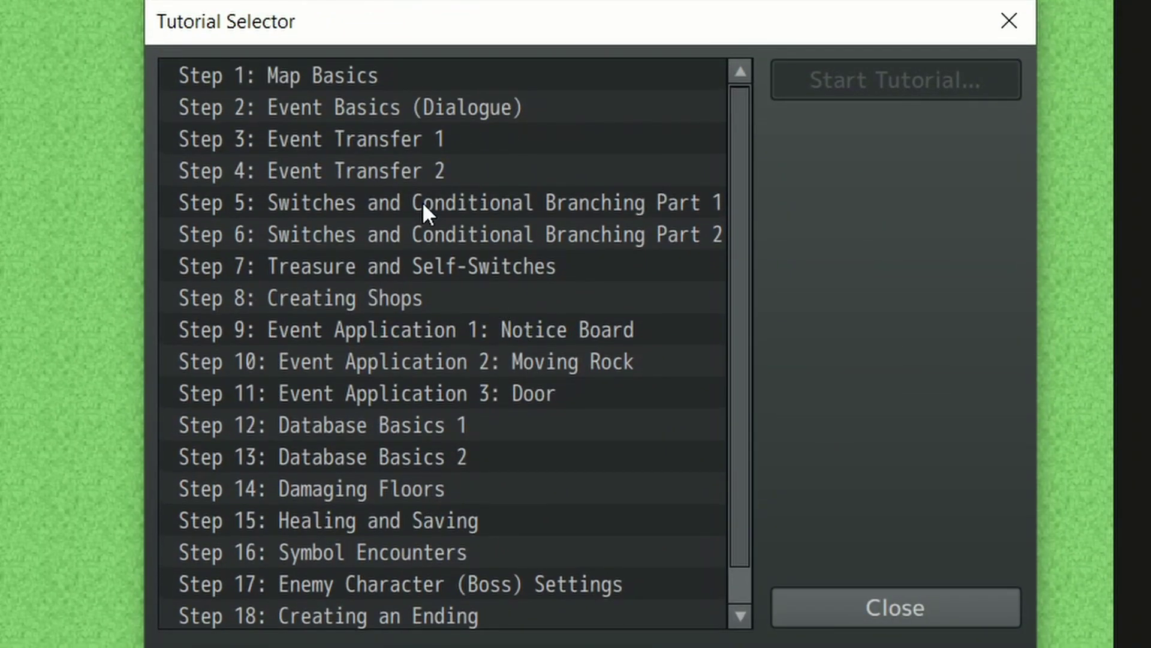
{"action": "left_click", "coordinate": [360, 75]}
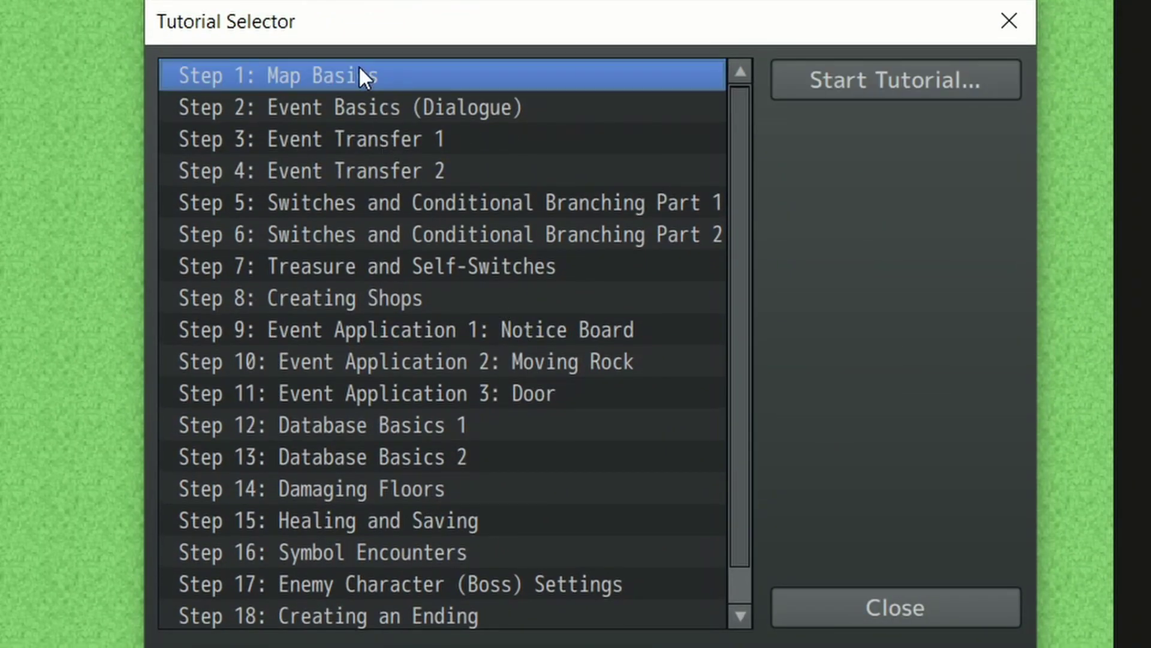
{"action": "scroll", "coordinate": [530, 267], "scroll_direction": "down", "scroll_amount": 1}
{"action": "scroll", "coordinate": [508, 265], "scroll_direction": "up", "scroll_amount": 1}
{"action": "left_click", "coordinate": [832, 93]}
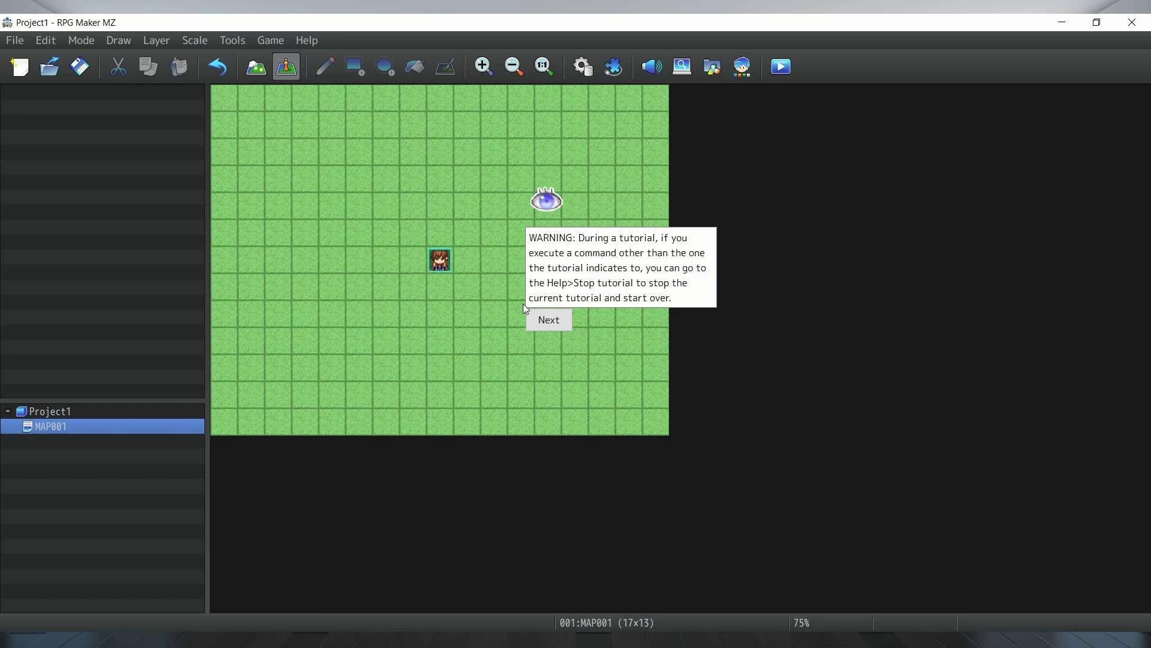
Step: Save the current game, create a new project titled 'pooopy', and advance the tutorial tips
{"action": "left_click", "coordinate": [555, 322]}
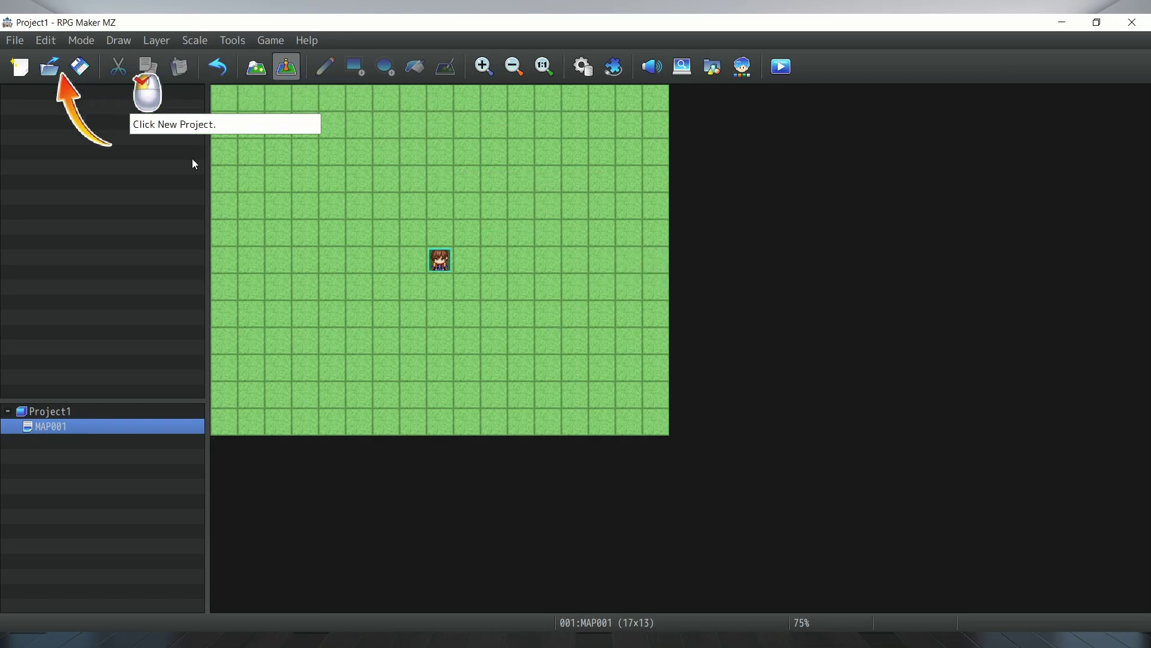
{"action": "left_click", "coordinate": [22, 69]}
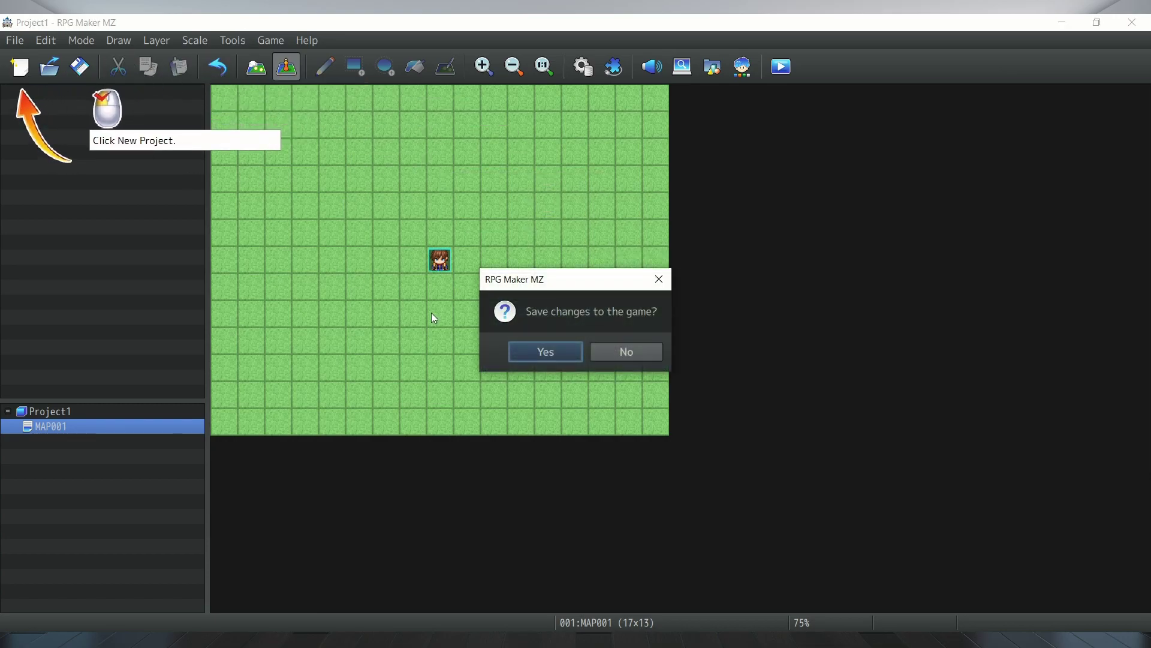
{"action": "left_click", "coordinate": [553, 358]}
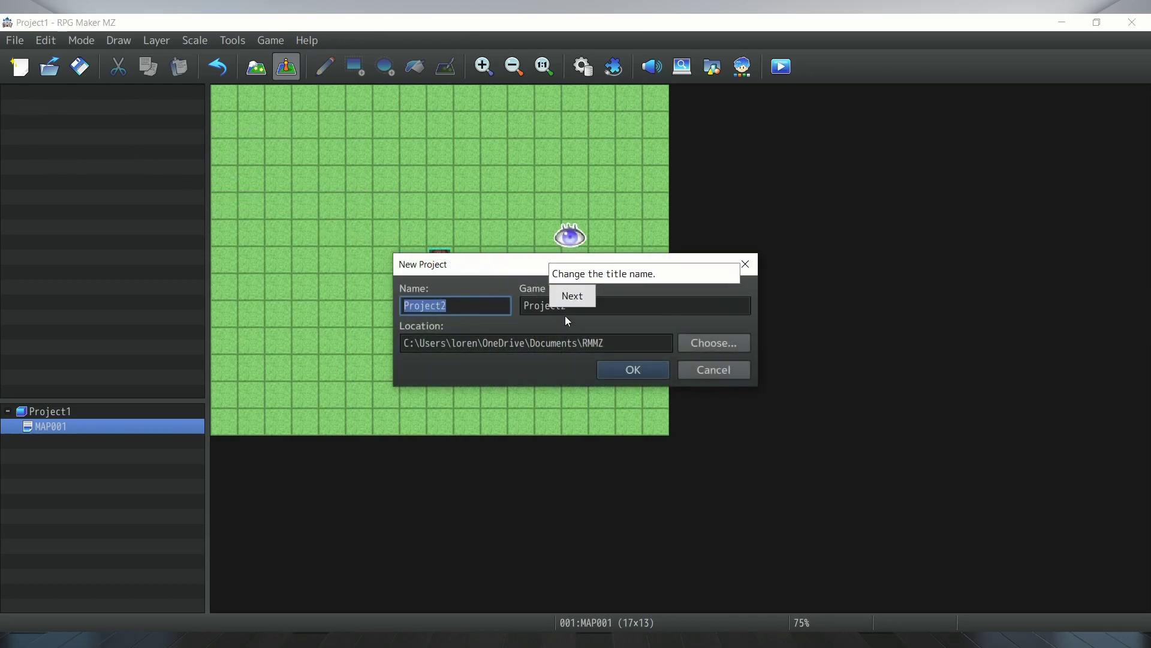
{"action": "left_click", "coordinate": [592, 307]}
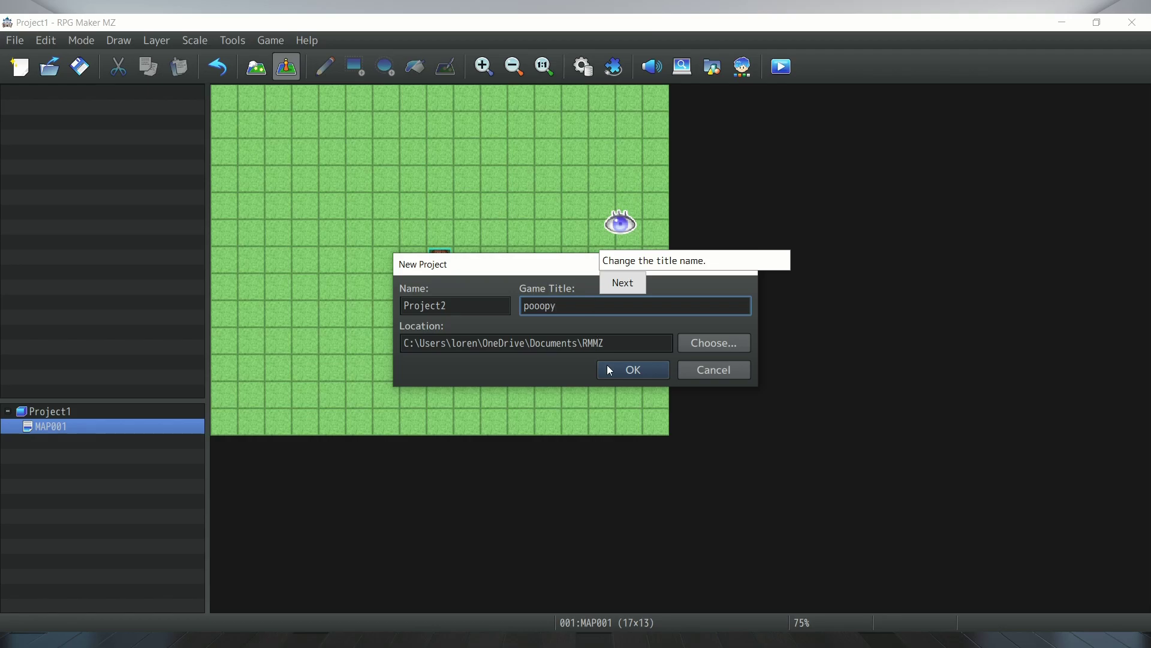
{"action": "left_click", "coordinate": [628, 369]}
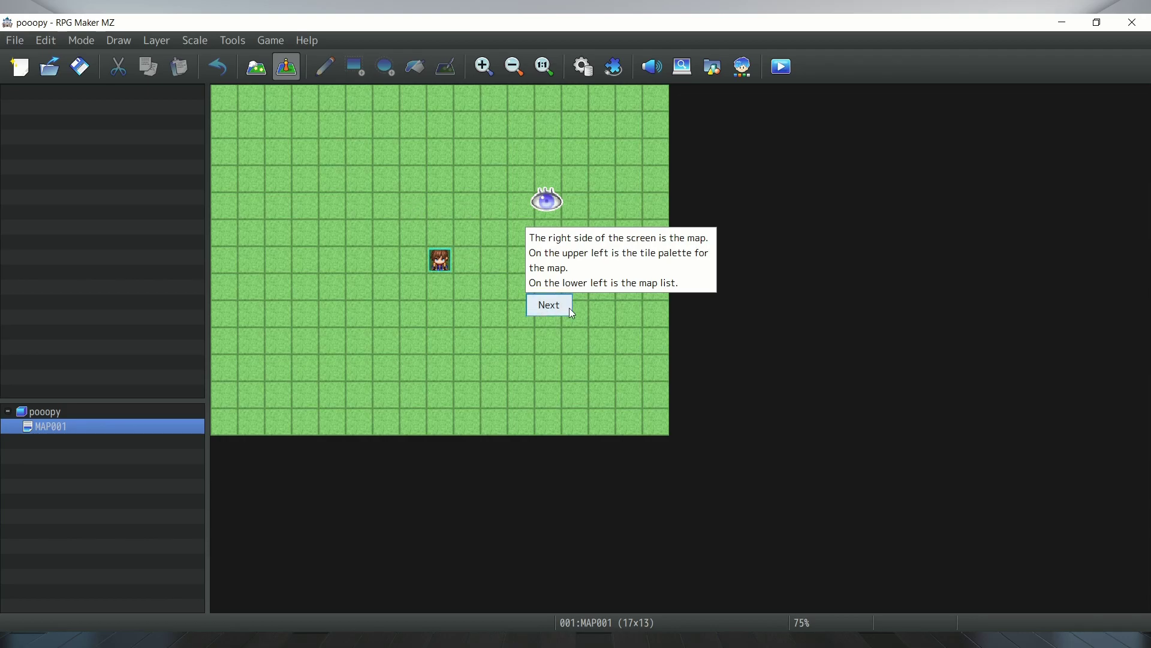
{"action": "left_click", "coordinate": [557, 307]}
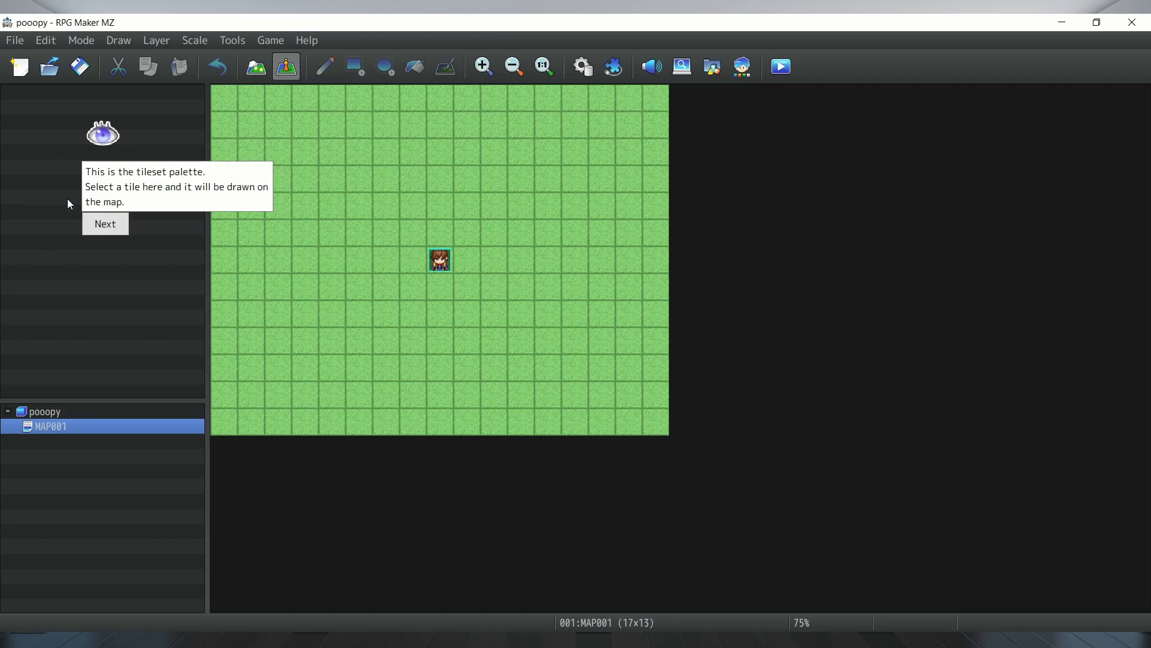
{"action": "left_click", "coordinate": [112, 232]}
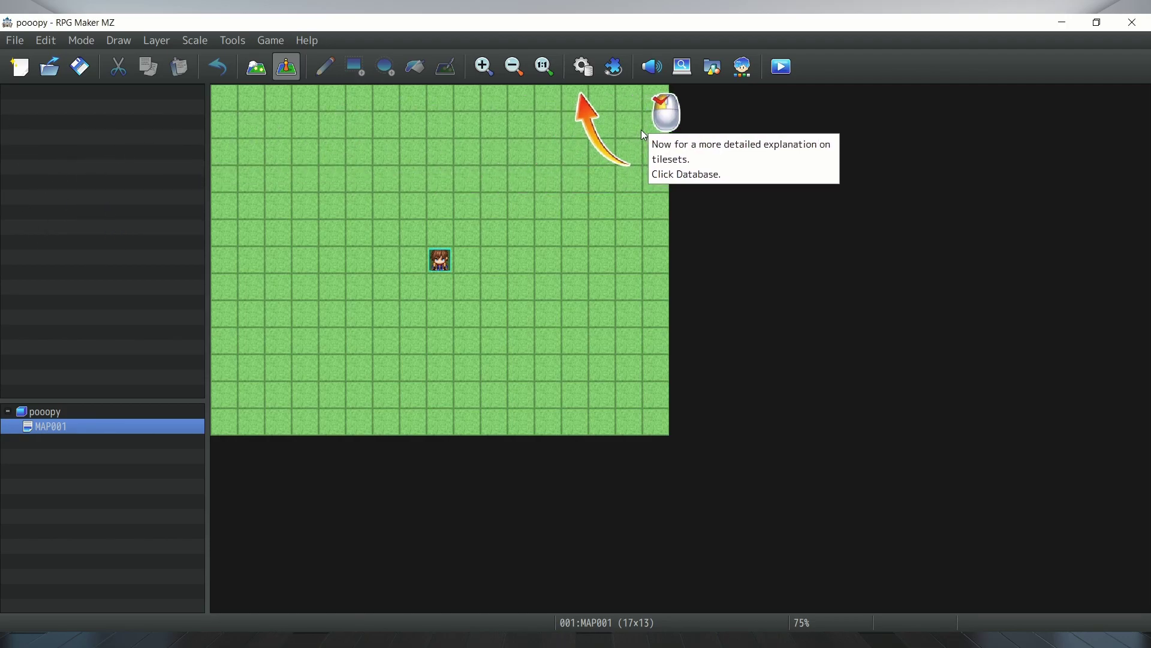
Step: View the Overworld tileset on the Database's Tilesets tab, then close the Database with OK
{"action": "left_click", "coordinate": [577, 71]}
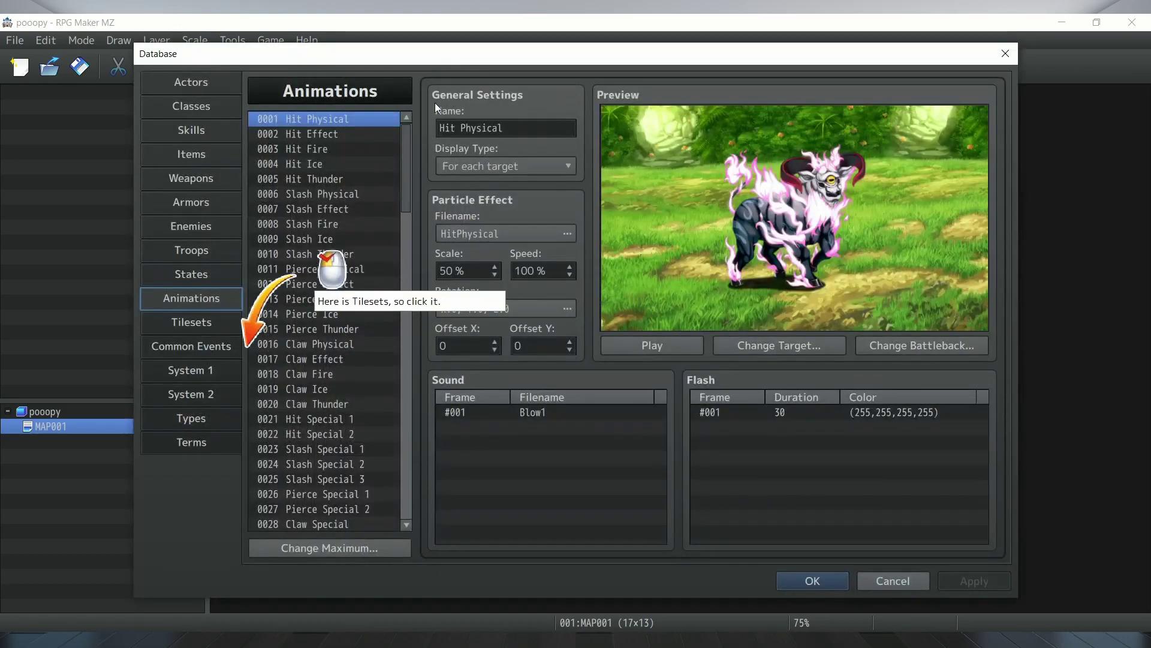
{"action": "left_click", "coordinate": [187, 322]}
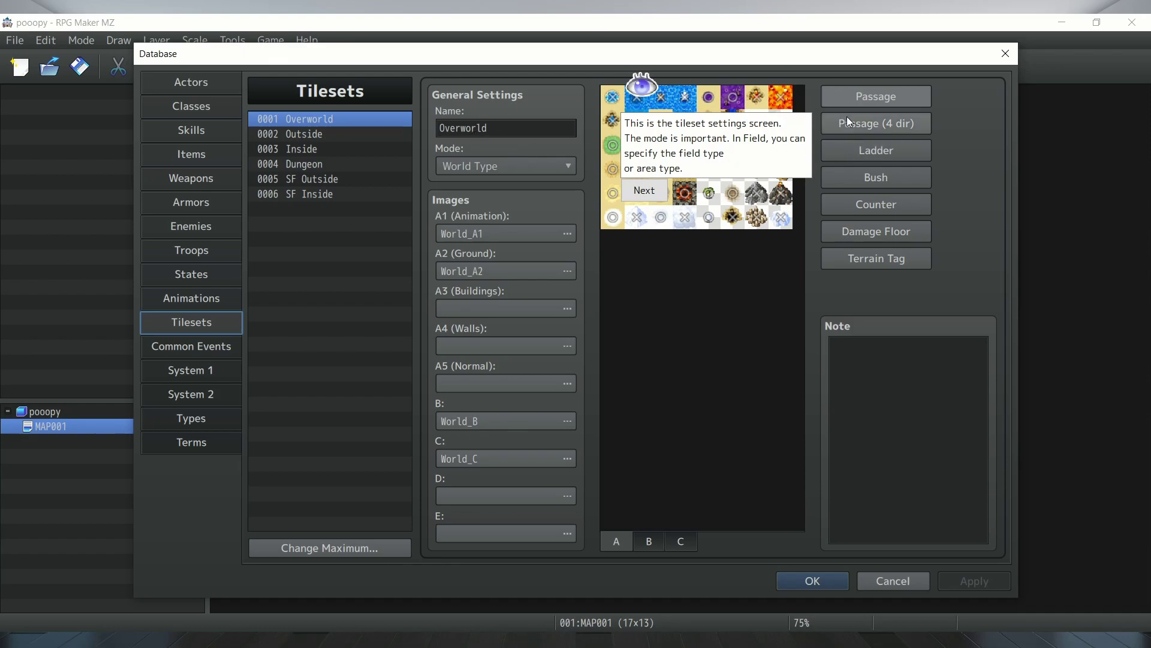
{"action": "left_click", "coordinate": [645, 192]}
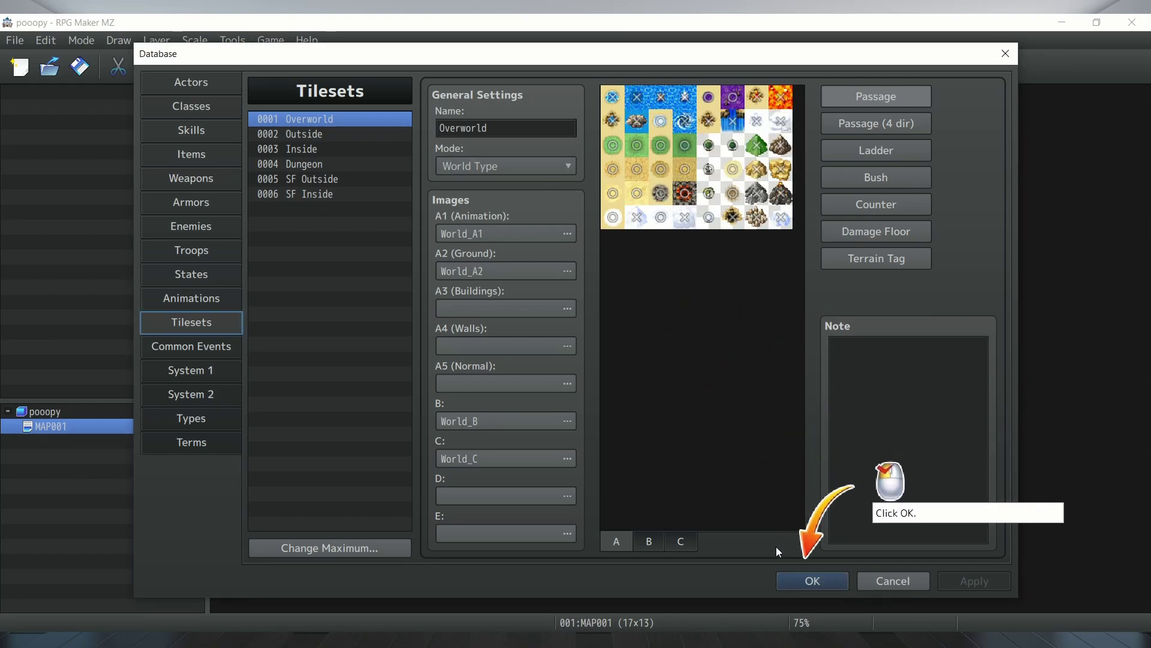
{"action": "left_click", "coordinate": [813, 580]}
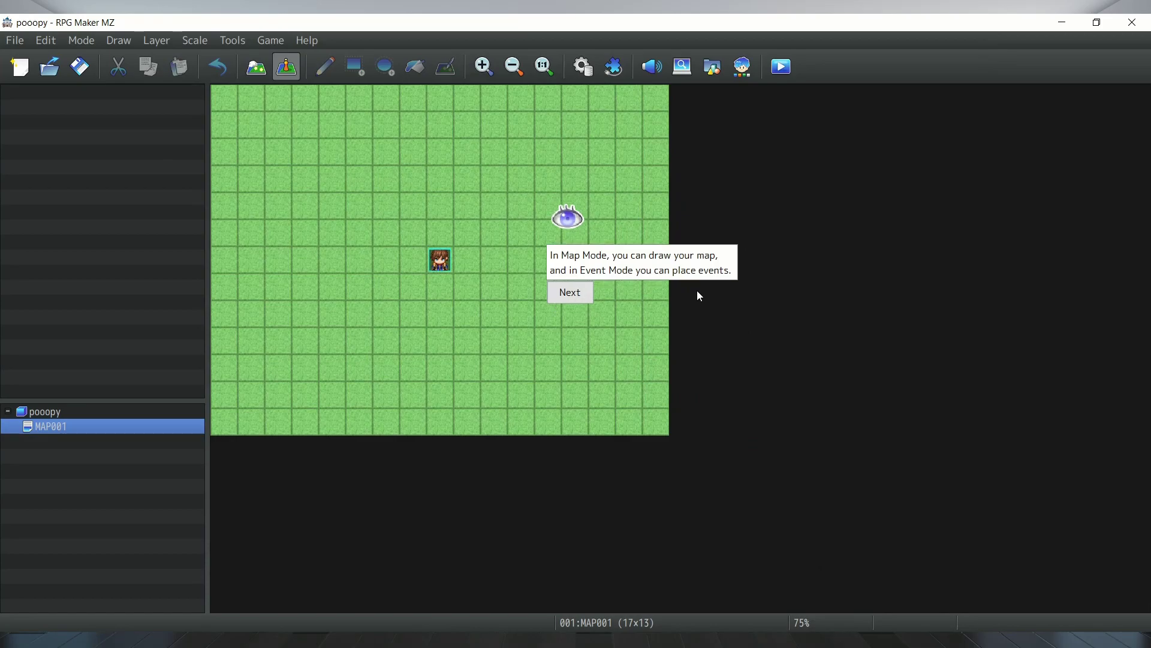
Step: Switch to Map Mode and zoom the map in, out, and with Ctrl+wheel
{"action": "left_click", "coordinate": [551, 279]}
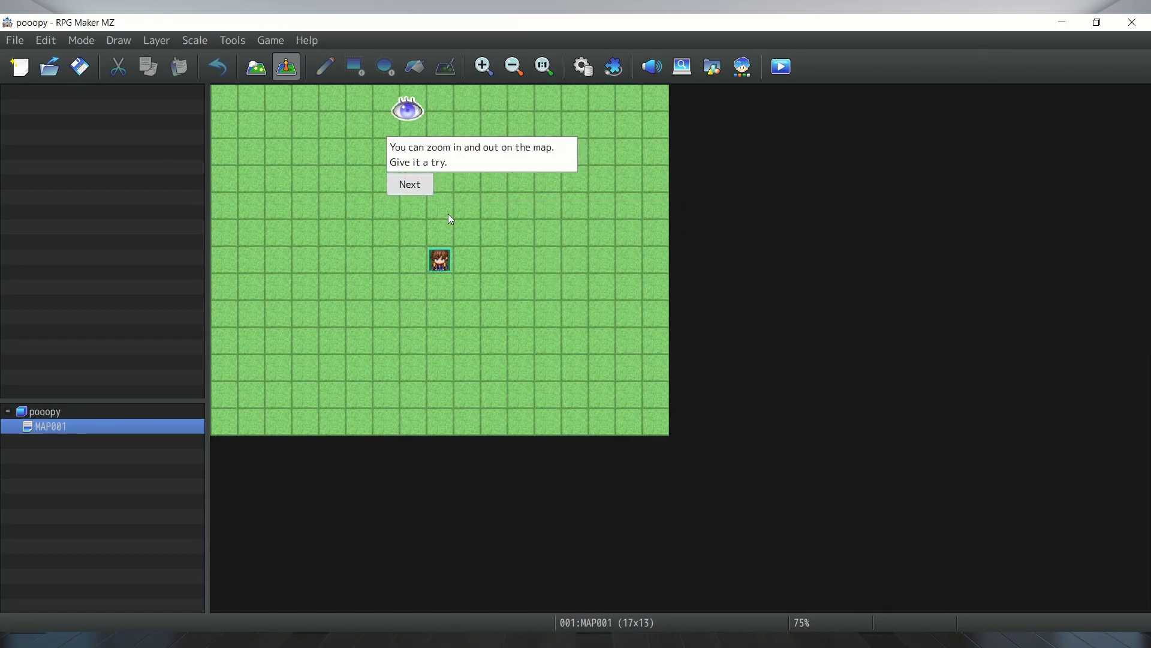
{"action": "left_click", "coordinate": [262, 72]}
{"action": "left_click", "coordinate": [354, 185]}
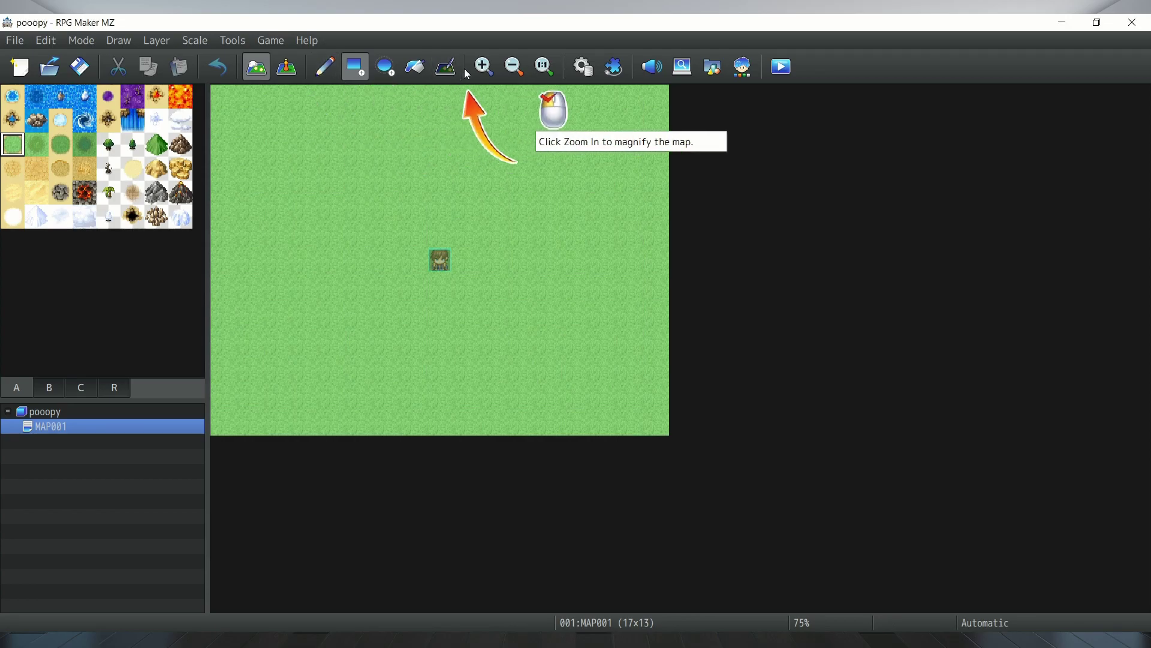
{"action": "left_click", "coordinate": [485, 66]}
{"action": "left_click", "coordinate": [514, 66]}
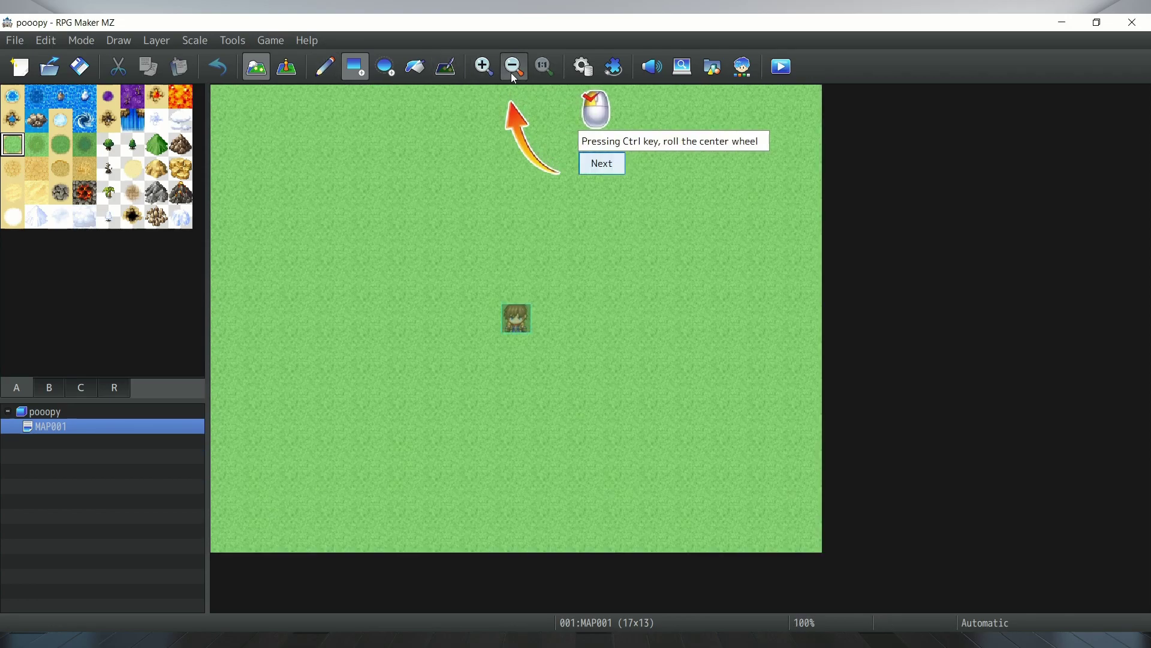
{"action": "scroll", "coordinate": [496, 70], "scroll_direction": "up", "scroll_amount": 2, "text": "ctrl"}
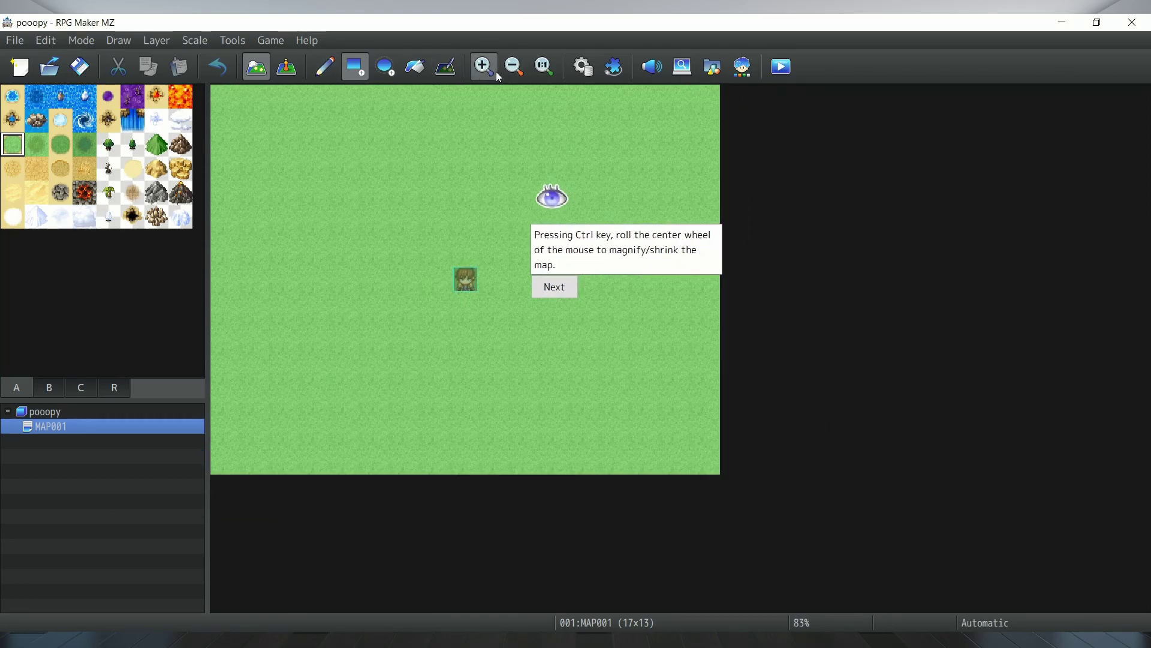
Step: Pan the map view with a middle-drag, then reset it to Actual Size
{"action": "left_click", "coordinate": [561, 299]}
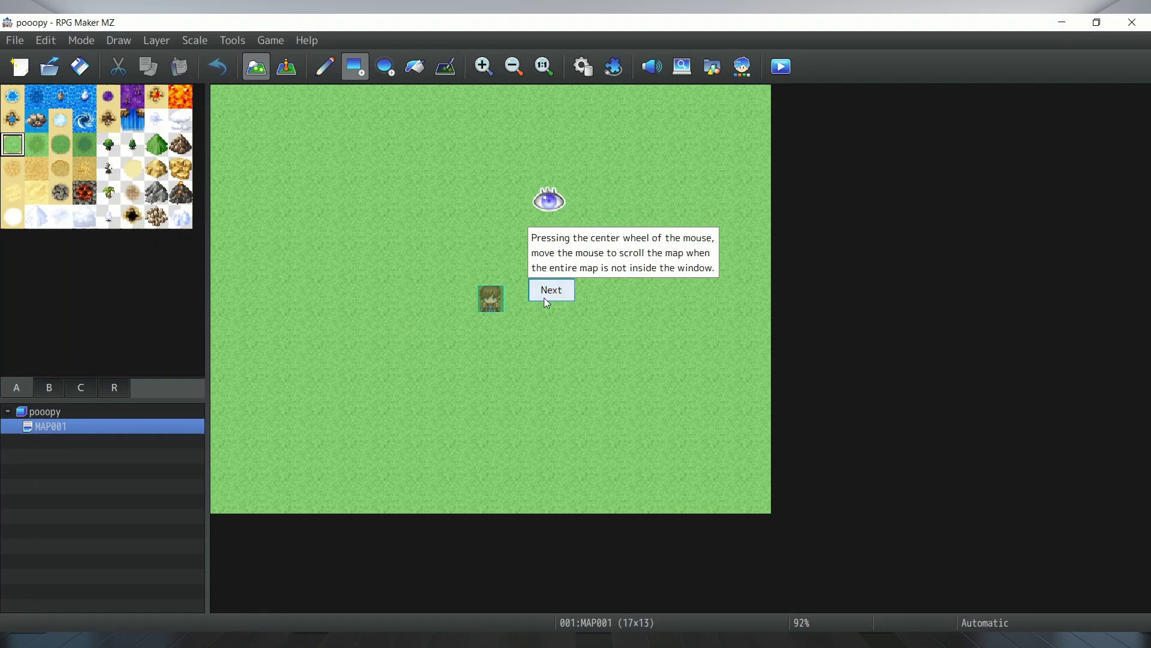
{"action": "middle_click_drag", "start_coordinate": [533, 337], "coordinate": [418, 292]}
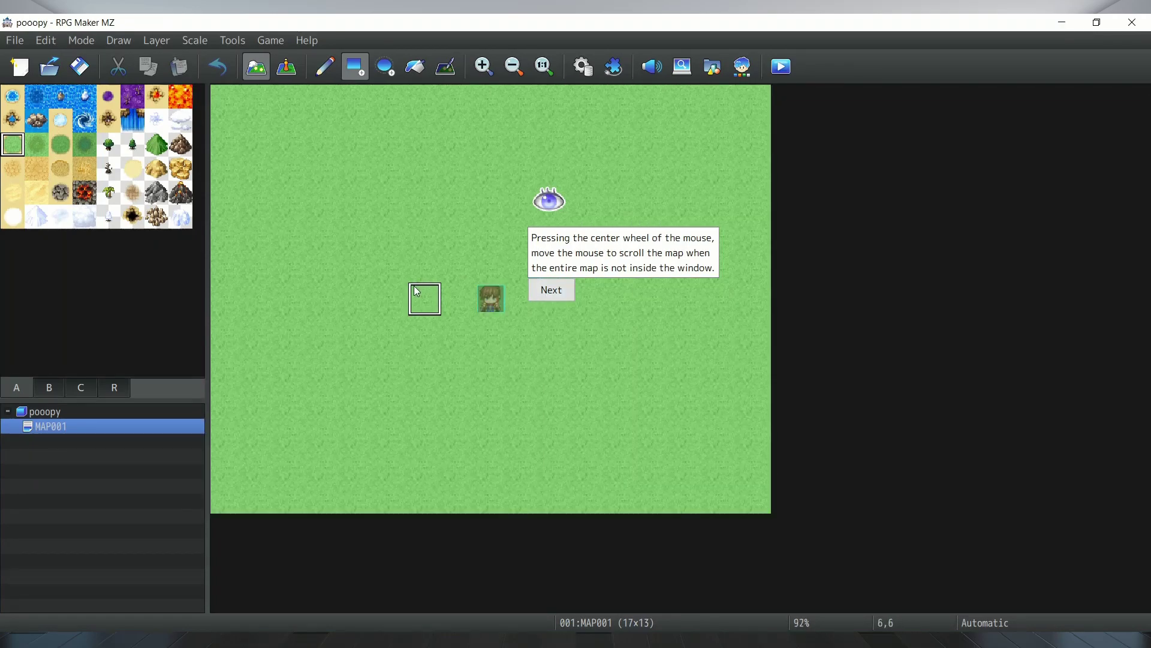
{"action": "left_click", "coordinate": [553, 293]}
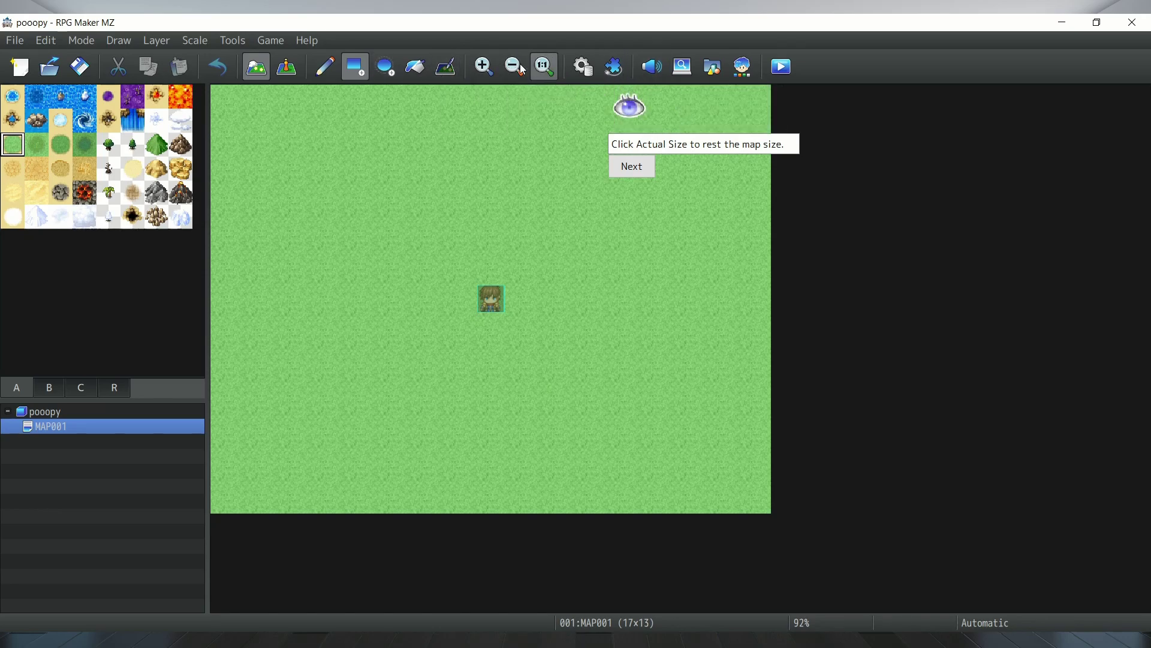
{"action": "left_click", "coordinate": [543, 67]}
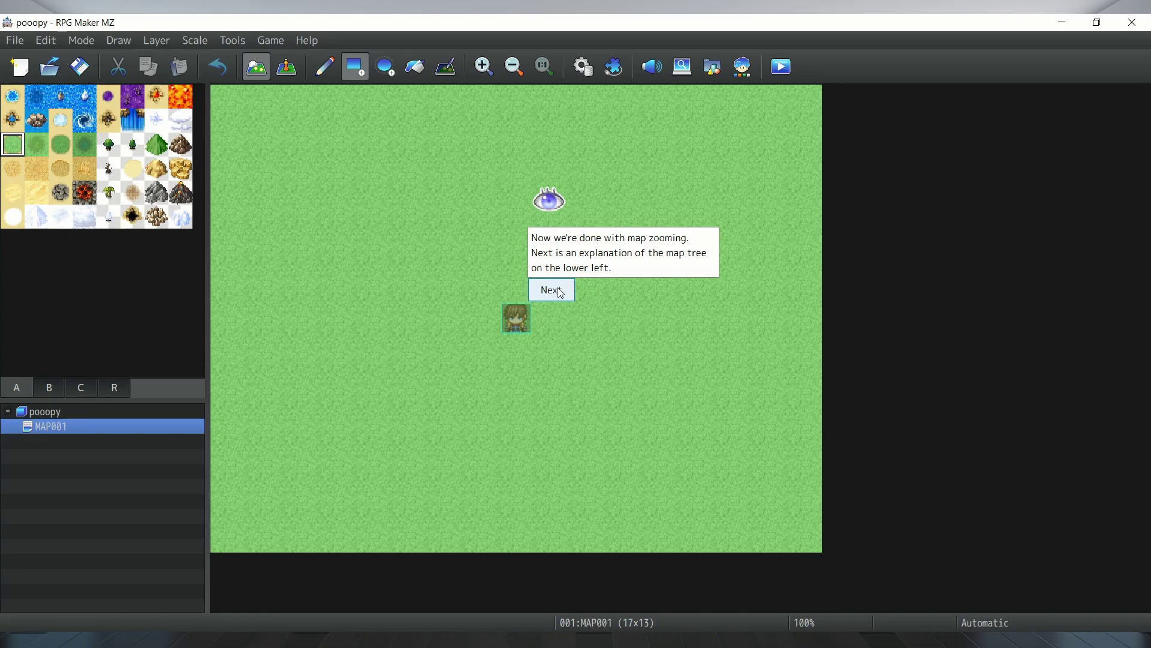
{"action": "left_click", "coordinate": [560, 291]}
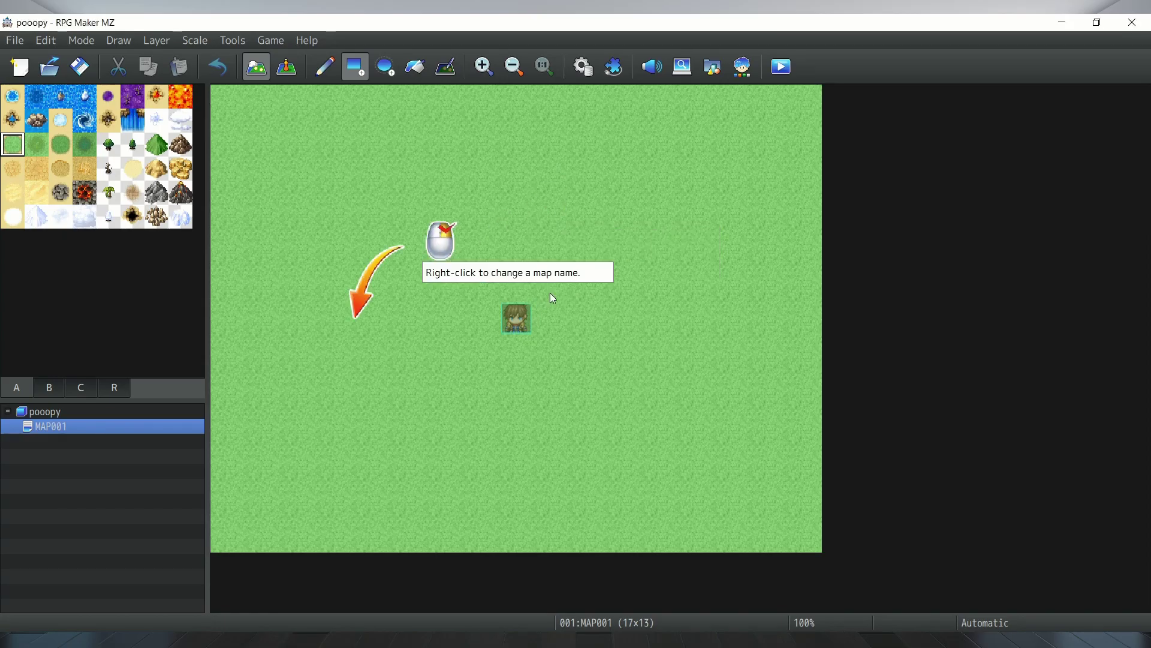
Step: Rename MAP001 to 'Field Map' through Edit... in the map tree
{"action": "right_click", "coordinate": [88, 421]}
{"action": "left_click", "coordinate": [102, 420]}
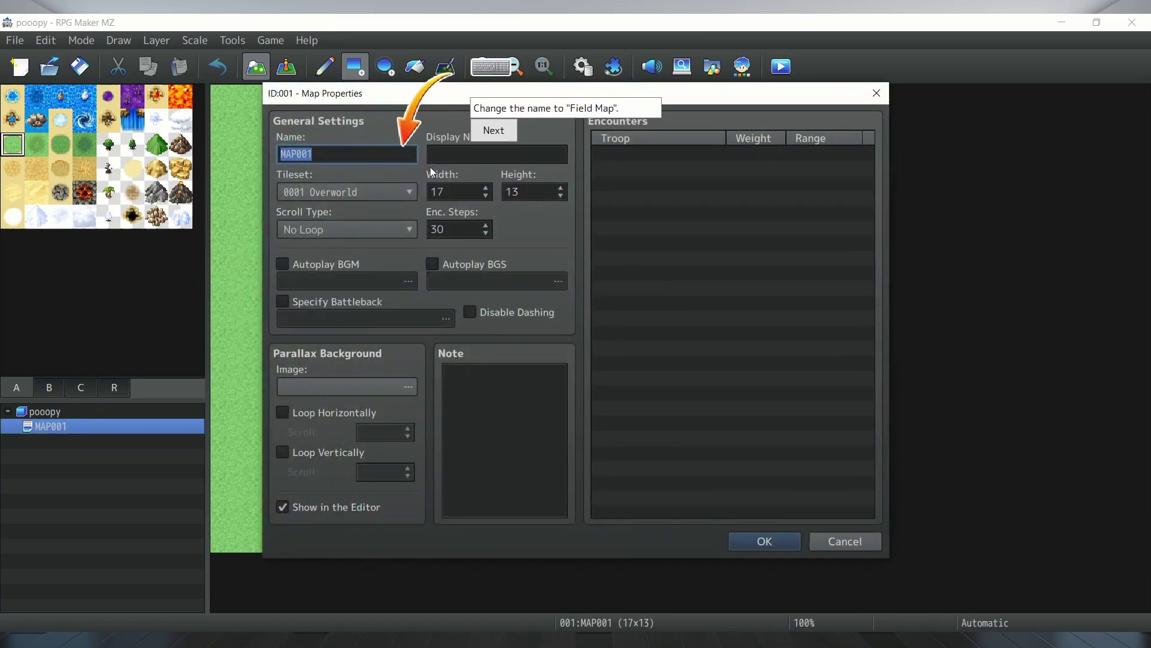
{"action": "type", "text": "Fie"}
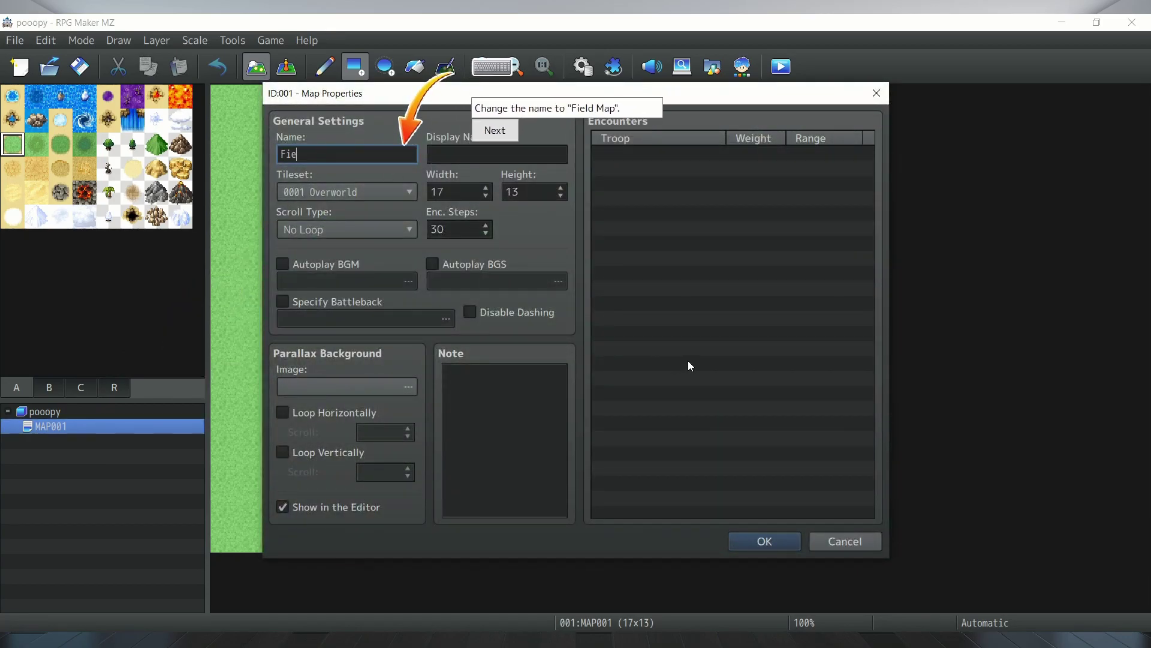
{"action": "type", "text": "ld Map"}
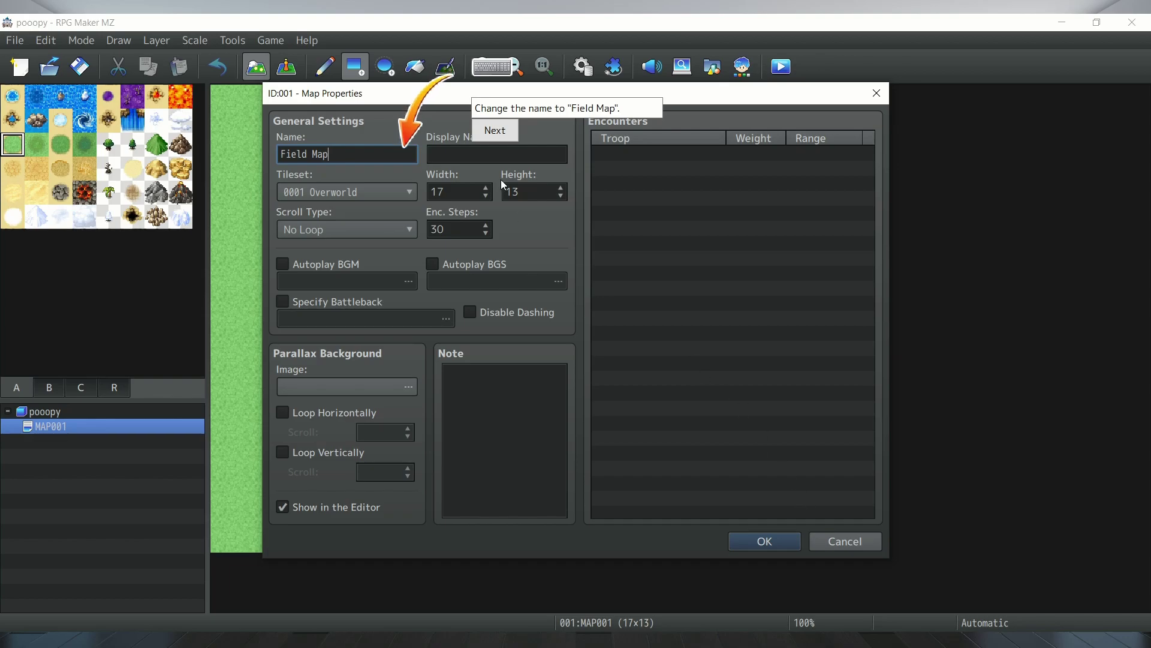
{"action": "left_click", "coordinate": [766, 542]}
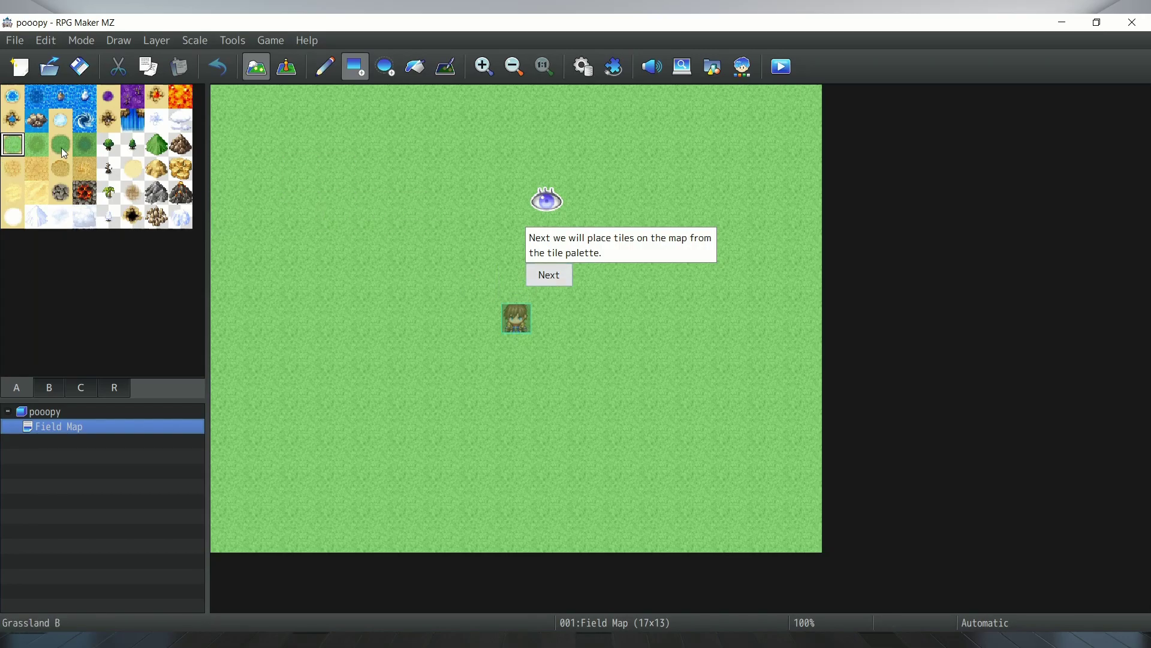
Step: Place the village town tile from tileset B to the right of the hero
{"action": "left_click", "coordinate": [574, 278]}
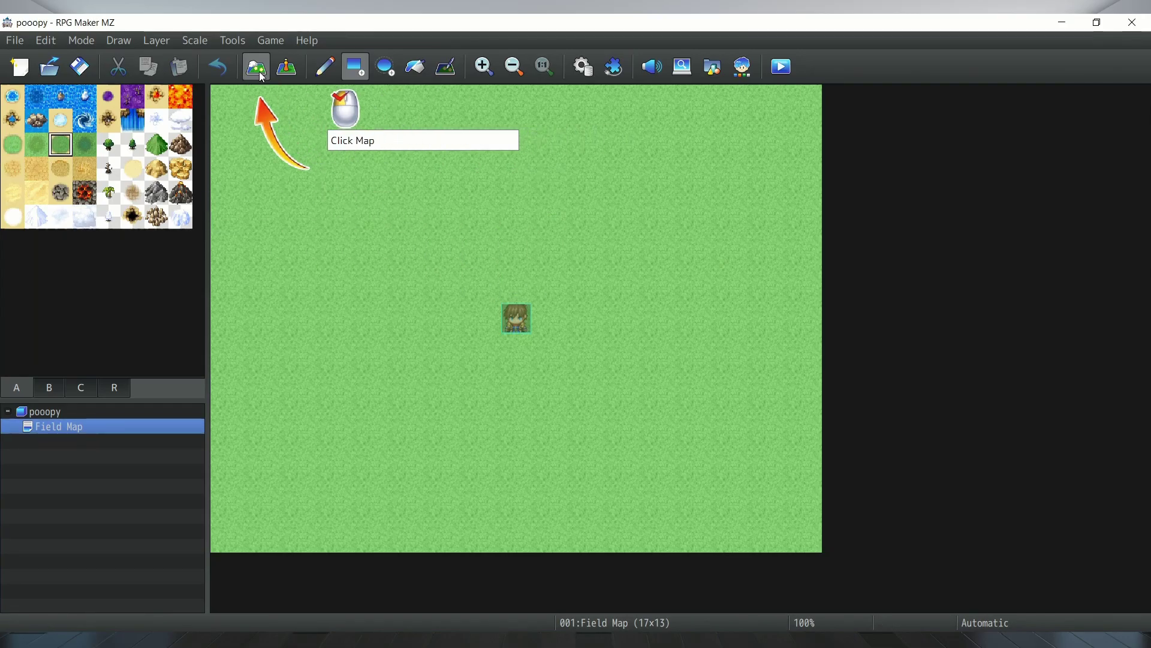
{"action": "left_click", "coordinate": [49, 387]}
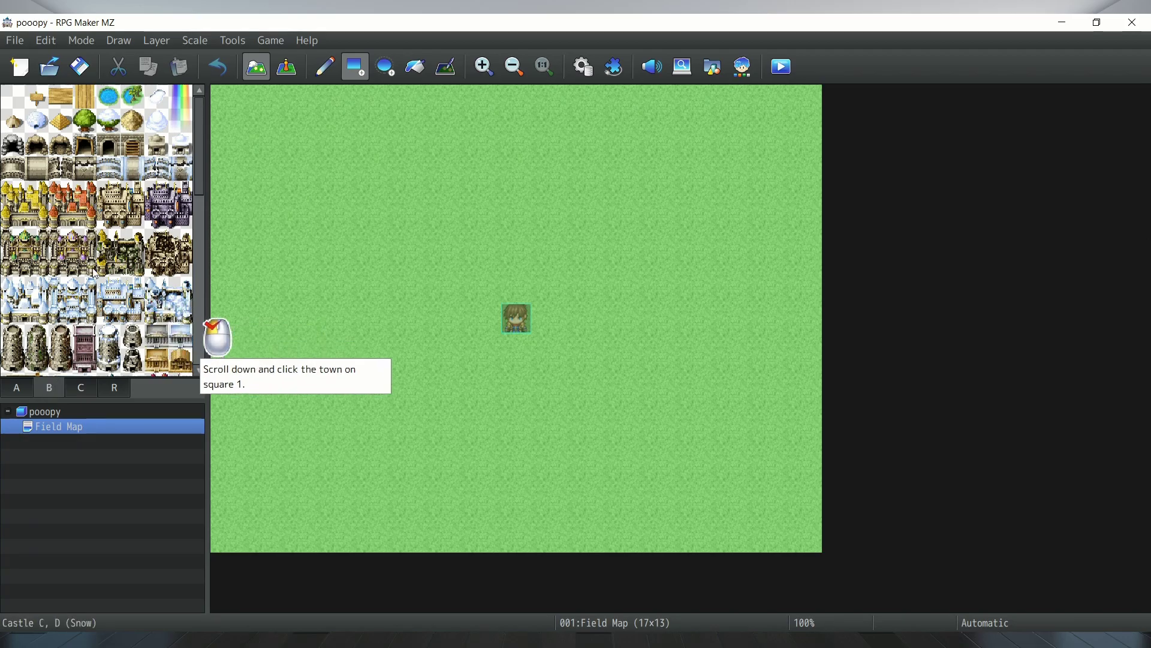
{"action": "scroll", "coordinate": [82, 239], "scroll_direction": "down", "scroll_amount": 1}
{"action": "scroll", "coordinate": [66, 245], "scroll_direction": "down", "scroll_amount": 3}
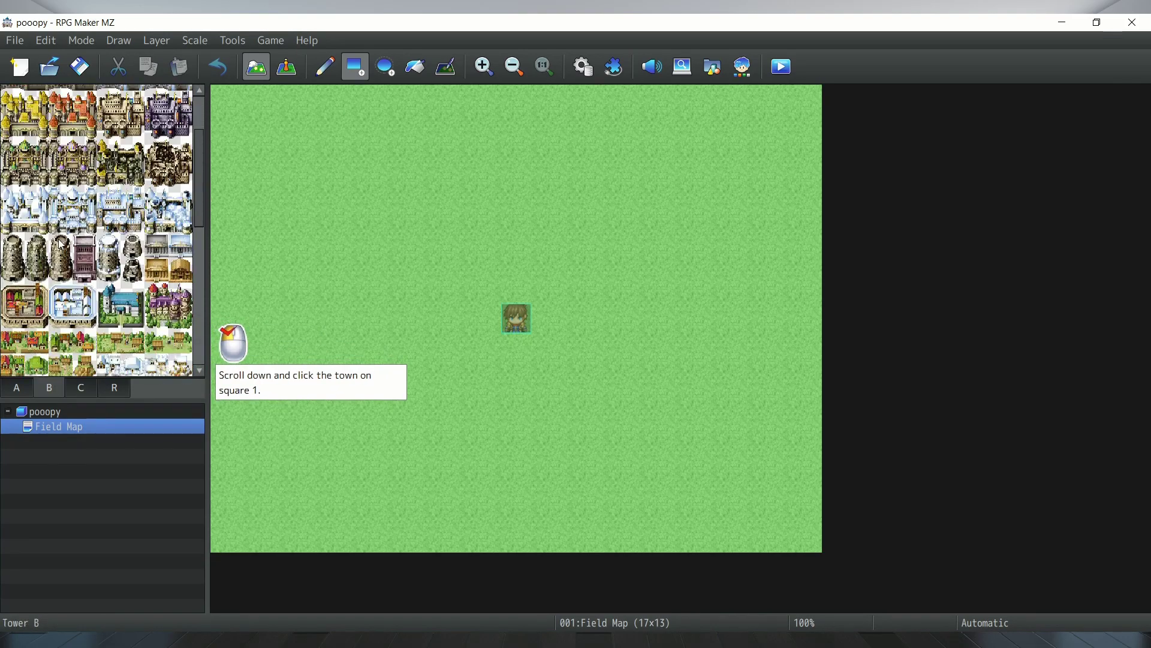
{"action": "scroll", "coordinate": [60, 247], "scroll_direction": "down", "scroll_amount": 2}
{"action": "scroll", "coordinate": [42, 192], "scroll_direction": "up", "scroll_amount": 8}
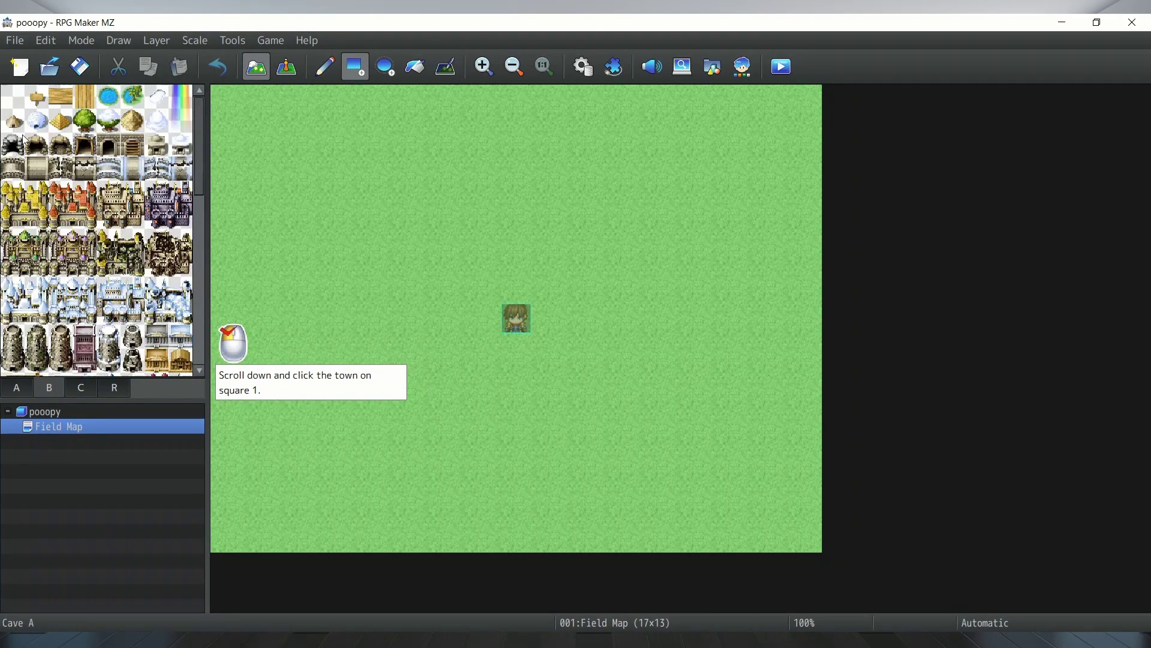
{"action": "scroll", "coordinate": [44, 157], "scroll_direction": "down", "scroll_amount": 5}
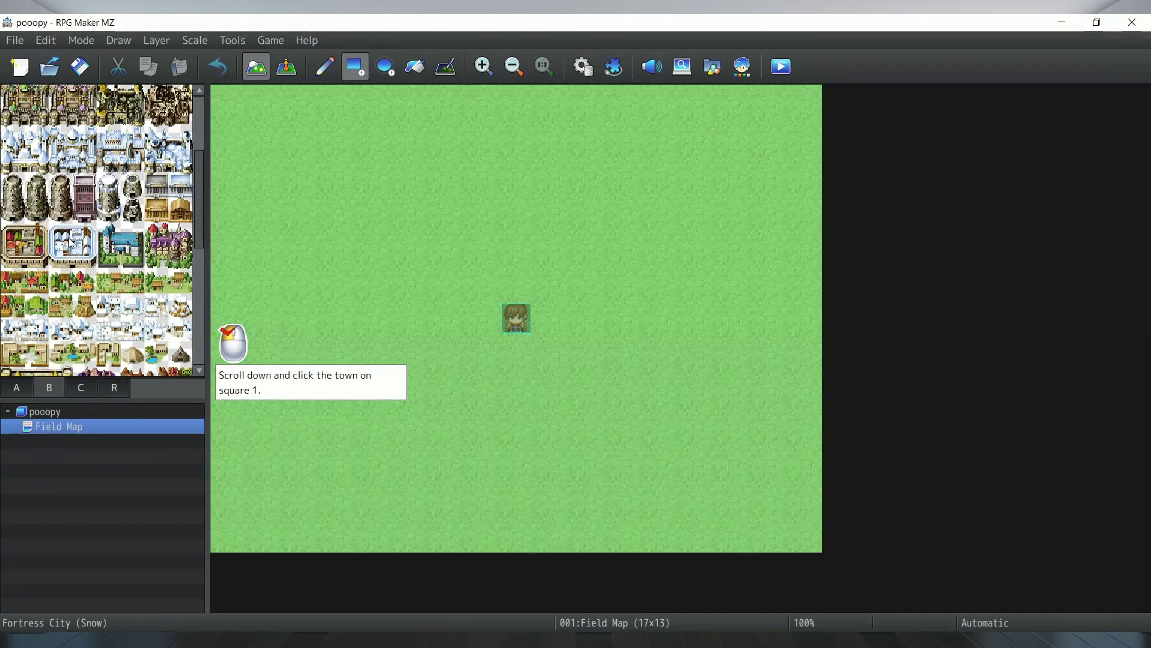
{"action": "left_click", "coordinate": [171, 322]}
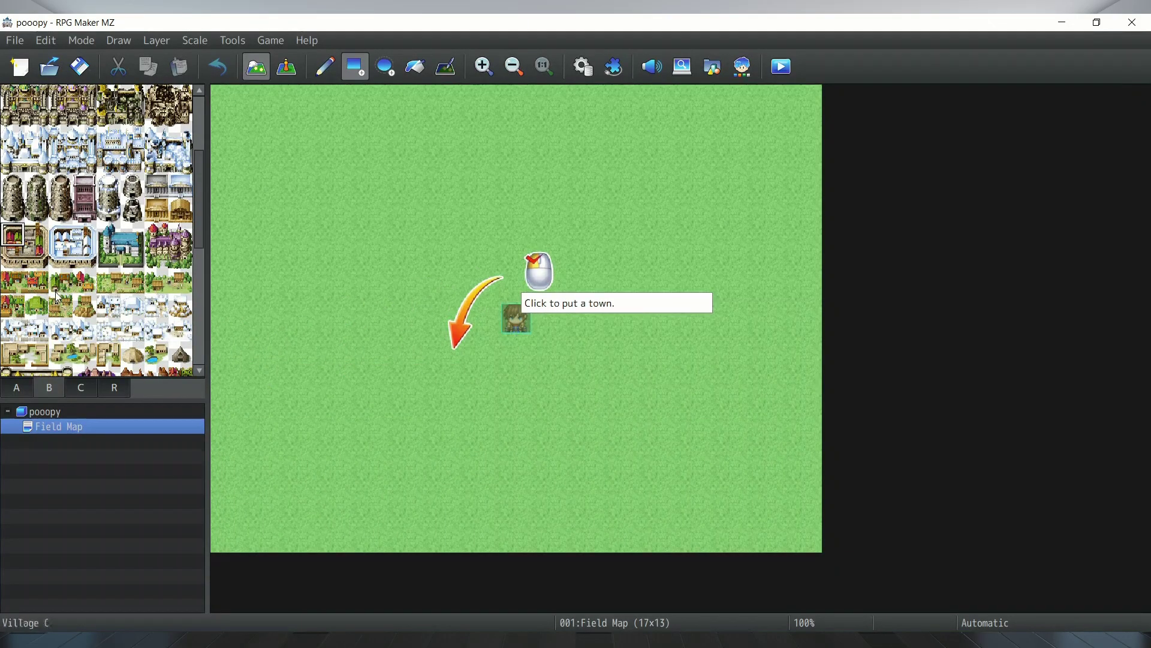
{"action": "left_click", "coordinate": [590, 318]}
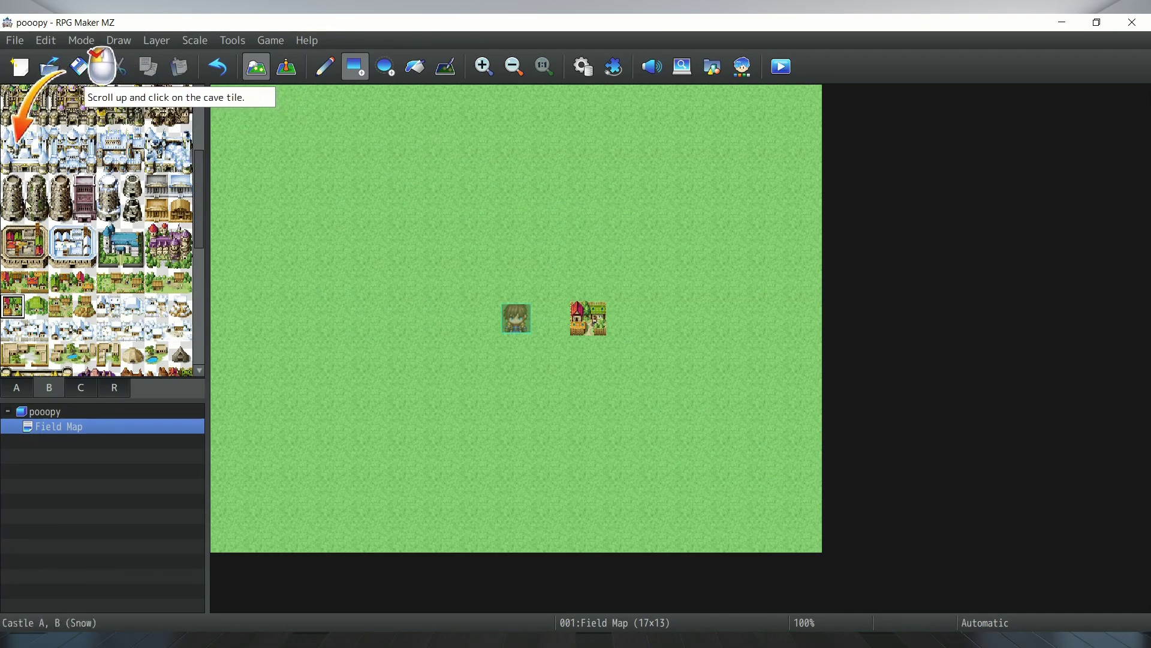
Step: Place the cave entrance tile between the hero and the town
{"action": "scroll", "coordinate": [39, 211], "scroll_direction": "up", "scroll_amount": 3}
{"action": "left_click", "coordinate": [23, 153]}
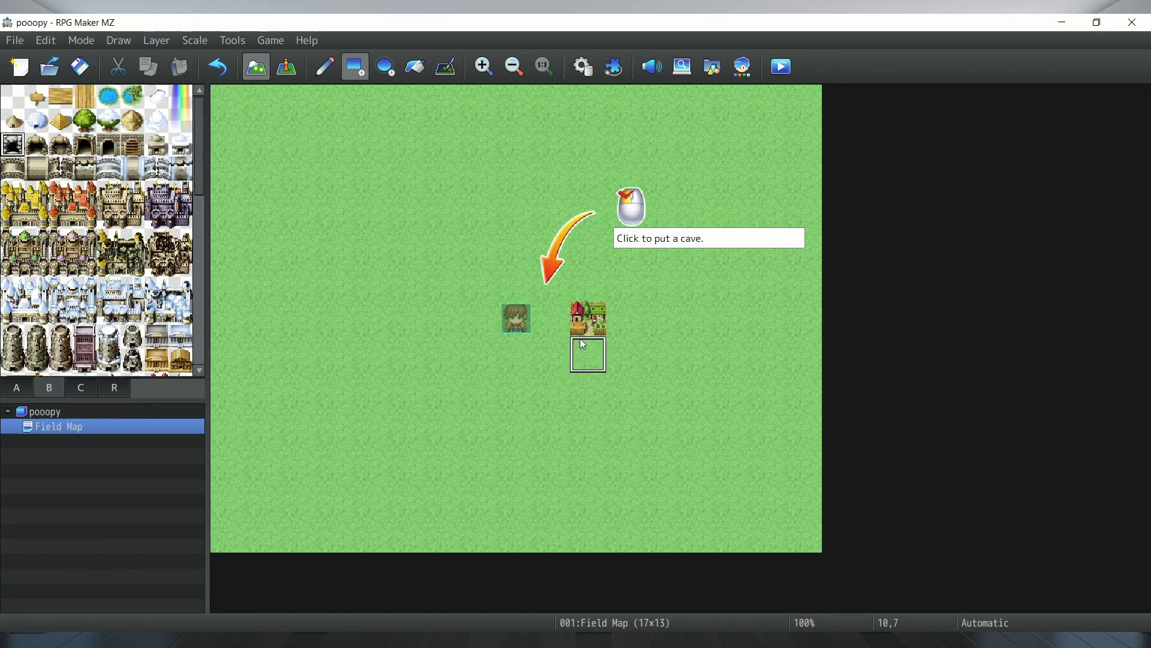
{"action": "left_click", "coordinate": [553, 319]}
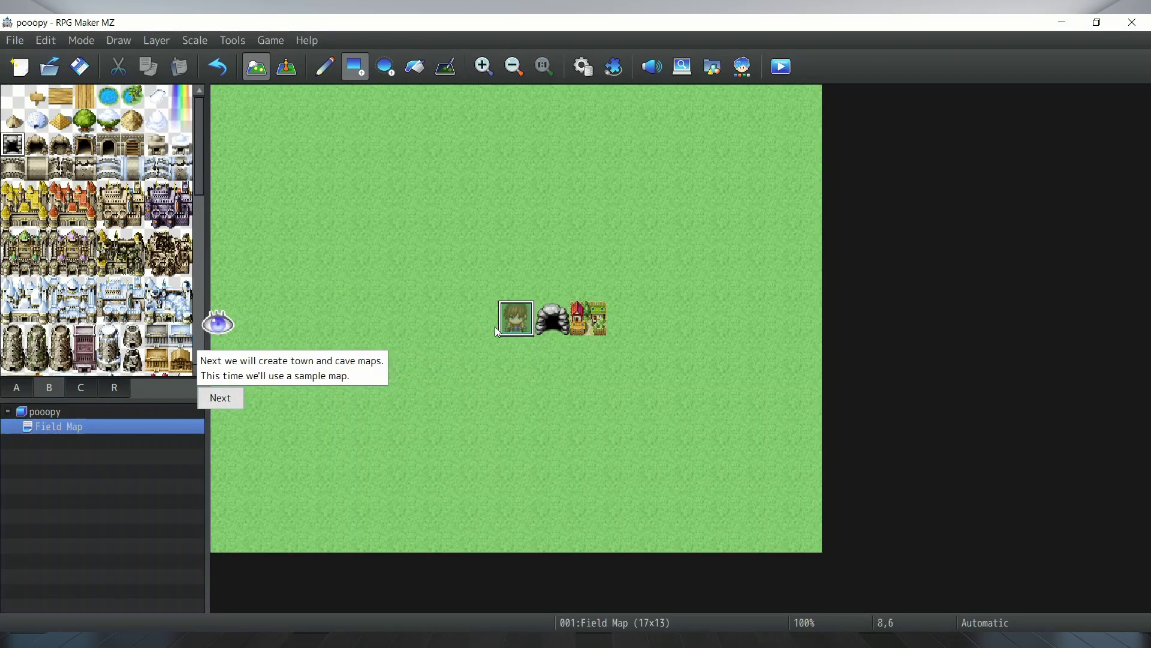
{"action": "left_click", "coordinate": [222, 405]}
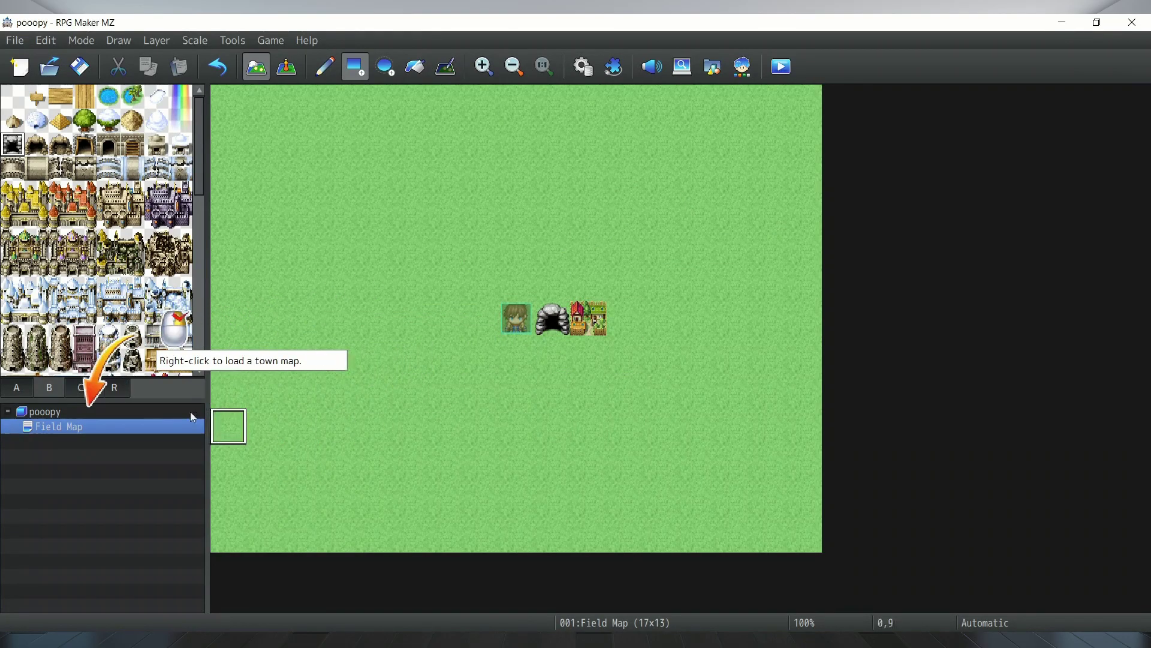
Step: Load the sample Normal Town map under Field Map
{"action": "right_click", "coordinate": [69, 425]}
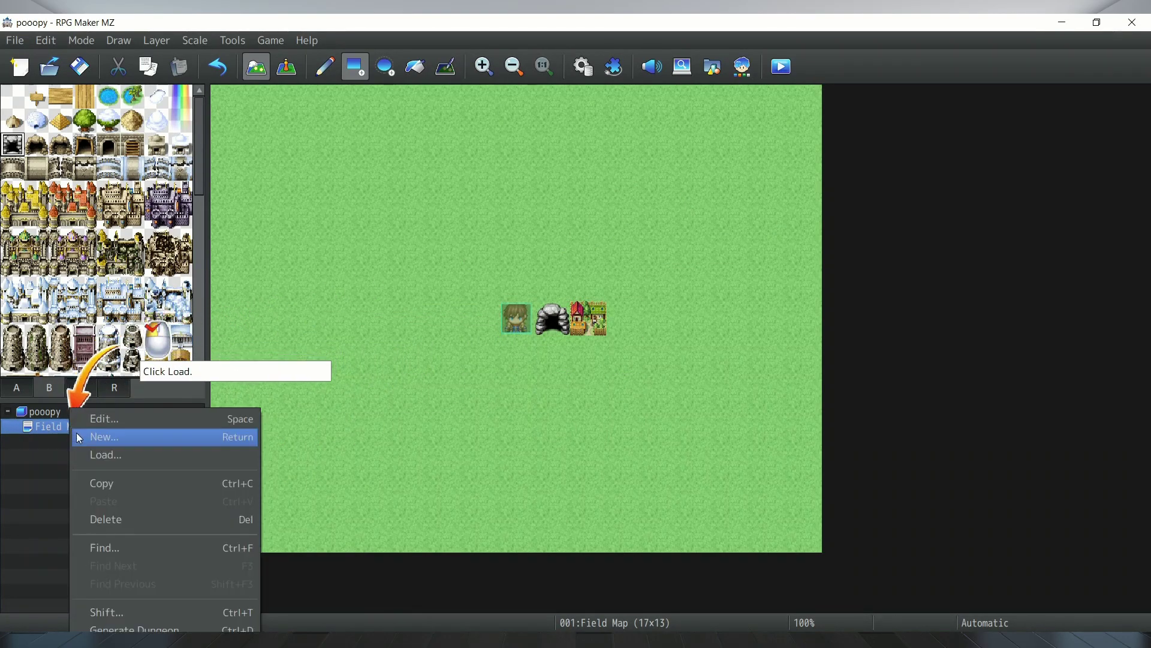
{"action": "left_click", "coordinate": [106, 455]}
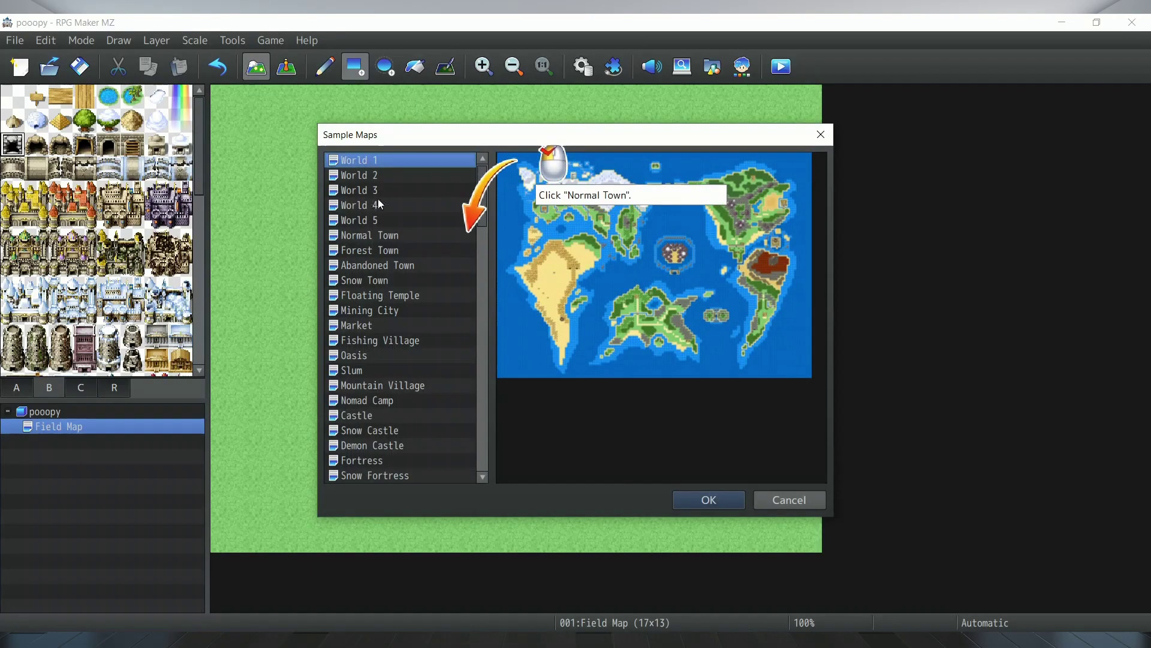
{"action": "left_click", "coordinate": [379, 239]}
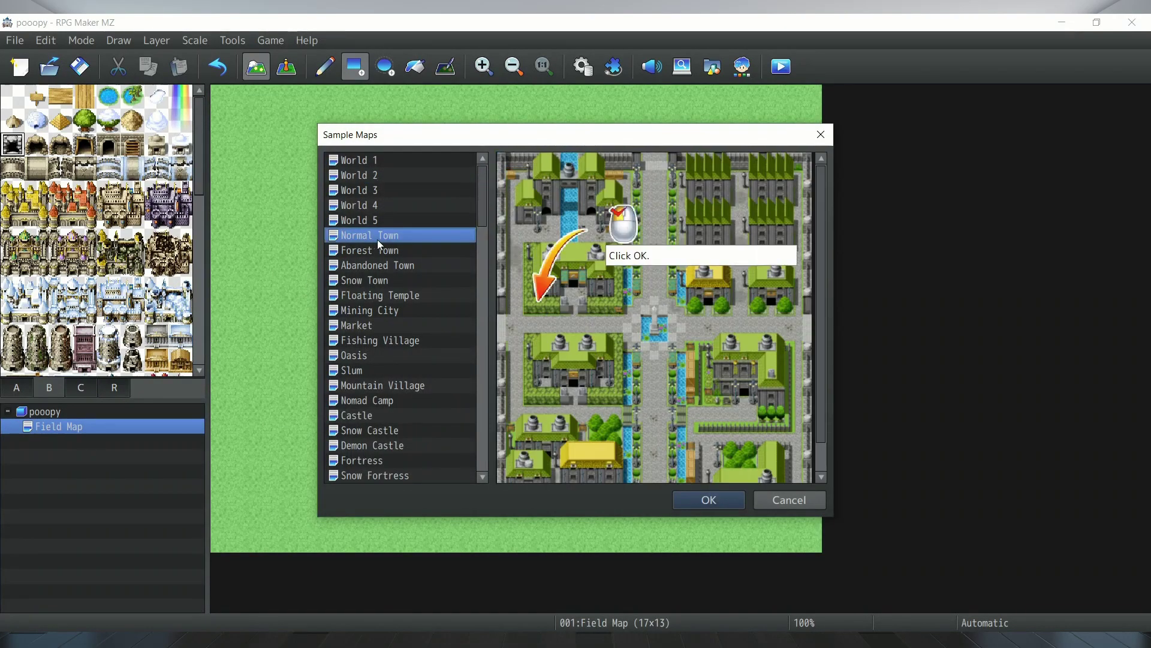
{"action": "left_click", "coordinate": [717, 499]}
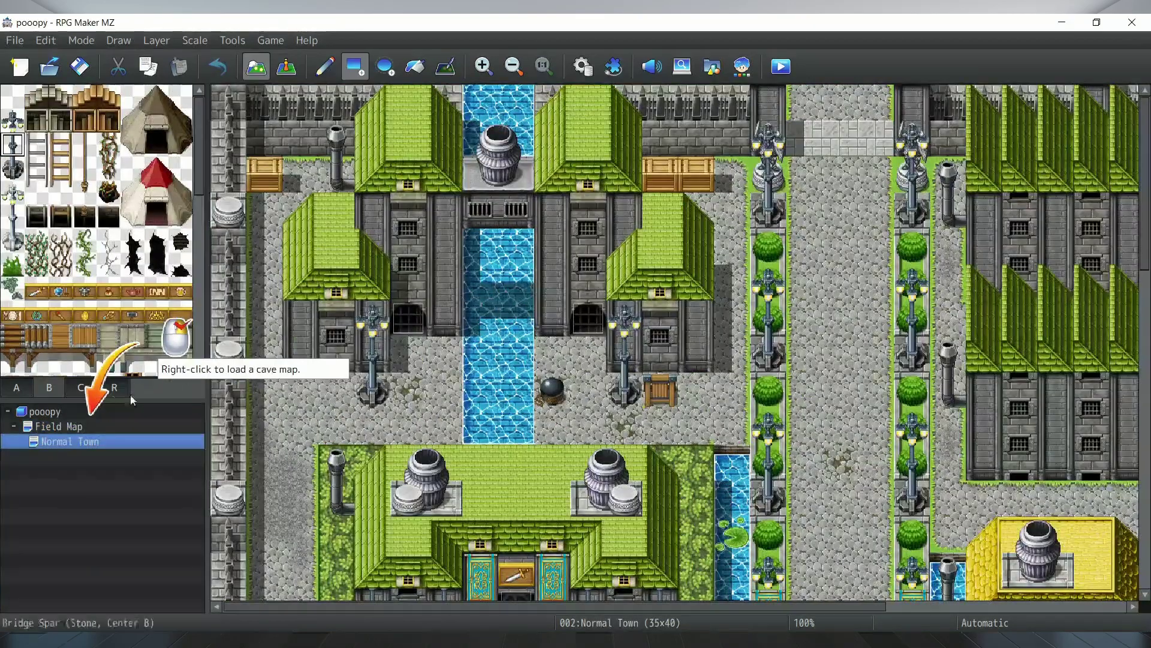
Step: Load the sample Stone Cave map at the project's top level
{"action": "right_click", "coordinate": [47, 418]}
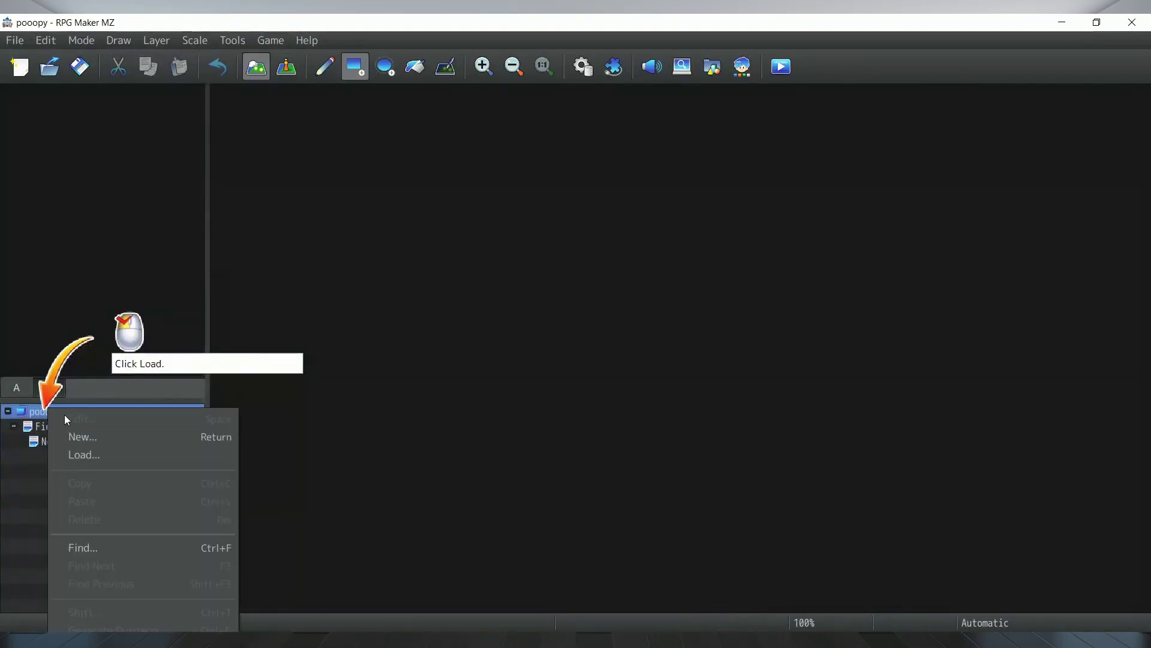
{"action": "left_click", "coordinate": [82, 454]}
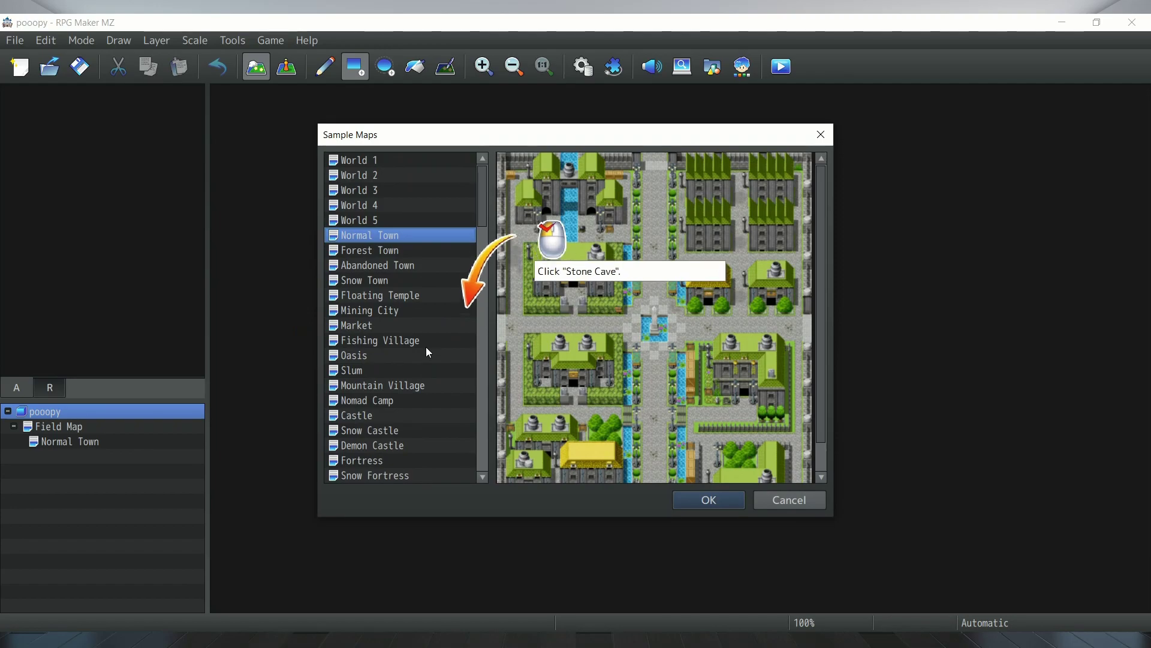
{"action": "scroll", "coordinate": [387, 383], "scroll_direction": "down", "scroll_amount": 1}
{"action": "scroll", "coordinate": [387, 379], "scroll_direction": "down", "scroll_amount": 2}
{"action": "scroll", "coordinate": [390, 369], "scroll_direction": "up", "scroll_amount": 1}
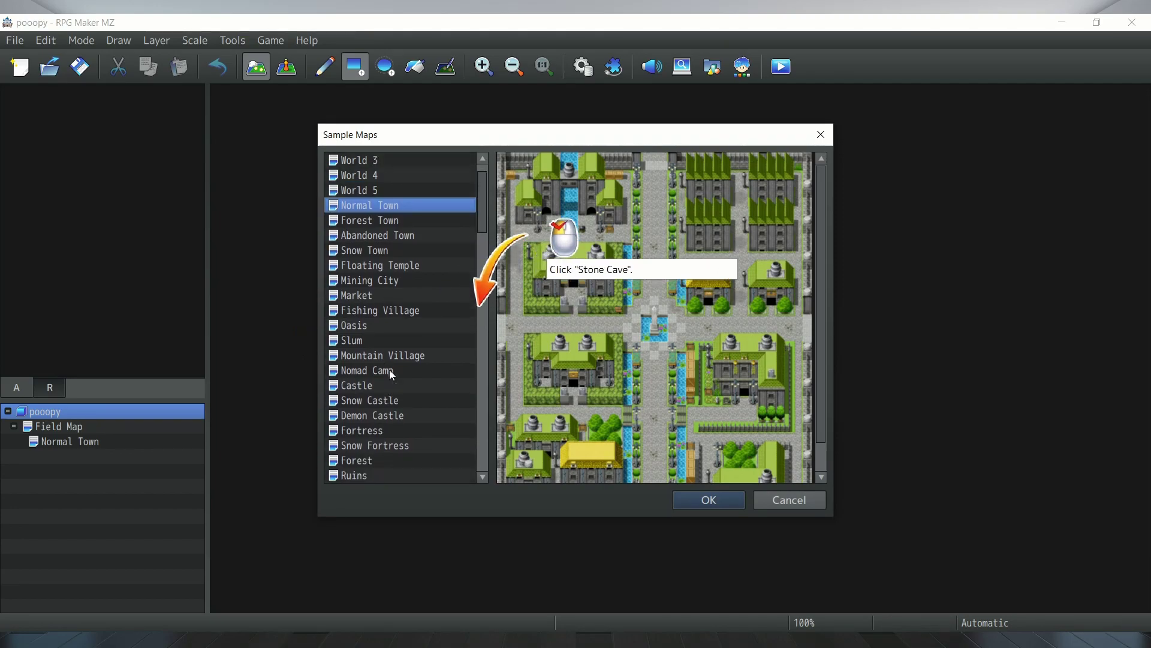
{"action": "scroll", "coordinate": [390, 370], "scroll_direction": "down", "scroll_amount": 10}
{"action": "left_click", "coordinate": [384, 280]}
{"action": "left_click", "coordinate": [708, 499]}
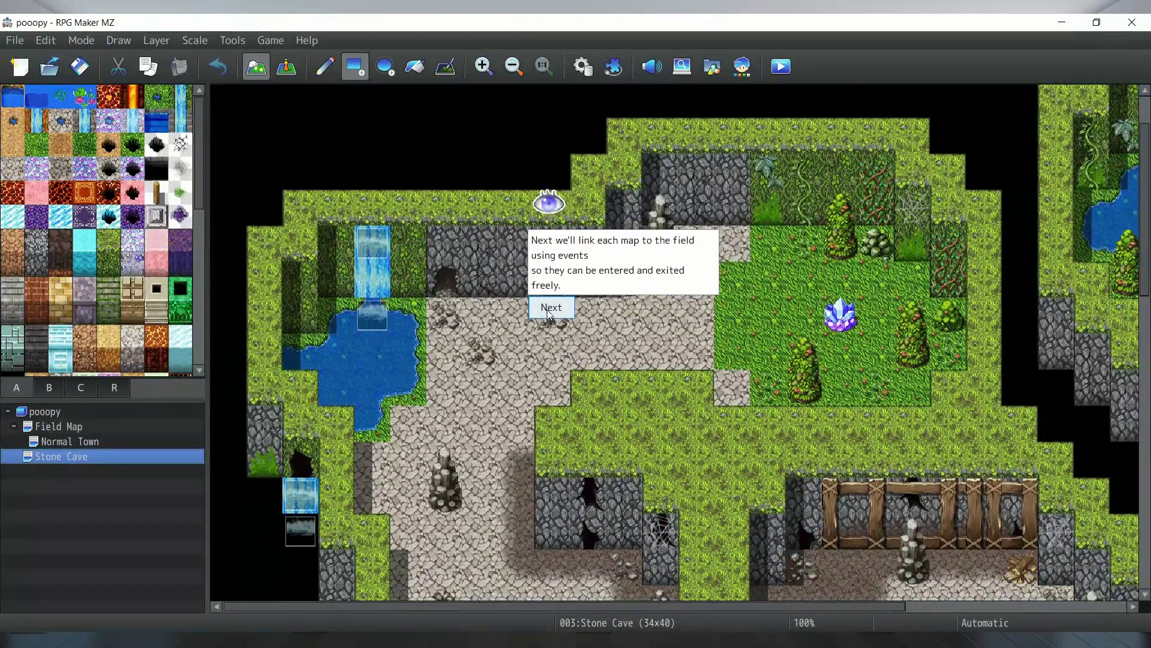
{"action": "left_click", "coordinate": [551, 307]}
{"action": "left_click", "coordinate": [72, 441]}
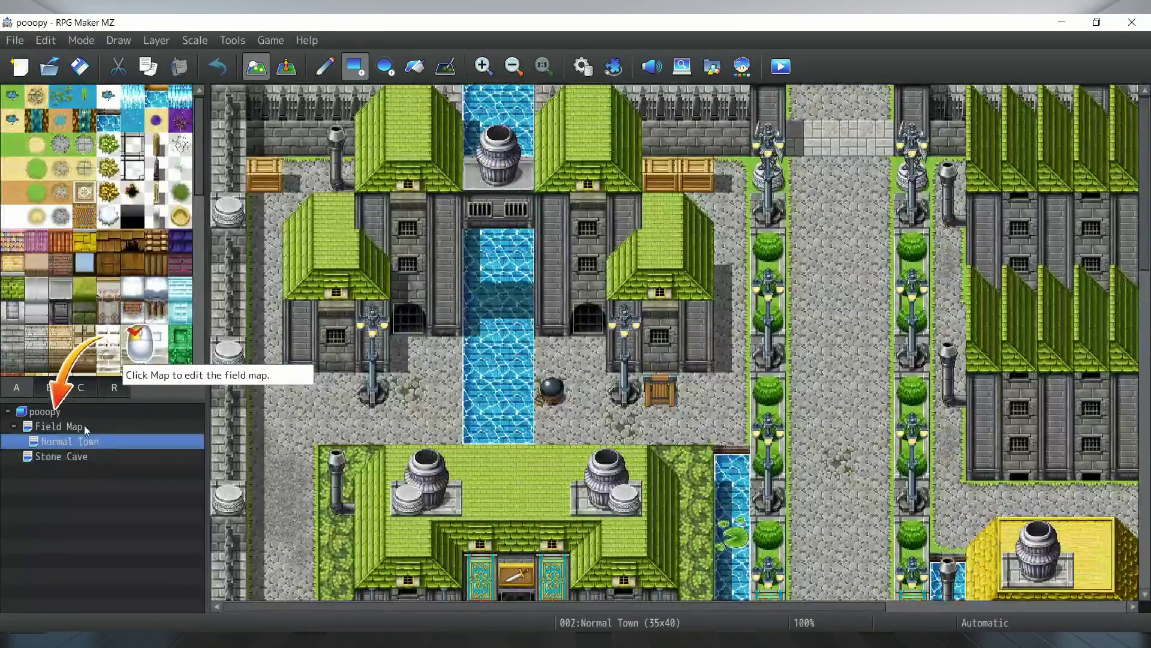
Step: Add a Quick Transfer event on Field Map's town tile leading to Normal Town (17,2)
{"action": "left_click", "coordinate": [84, 426]}
{"action": "left_click", "coordinate": [287, 67]}
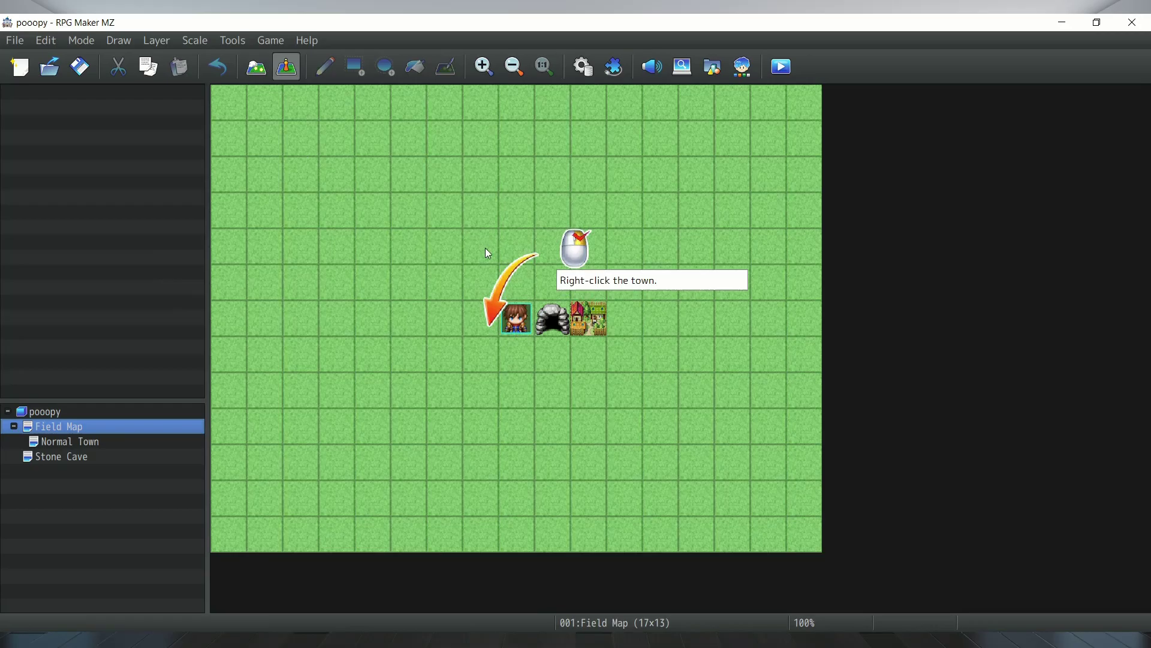
{"action": "right_click", "coordinate": [560, 359]}
{"action": "right_click", "coordinate": [591, 326]}
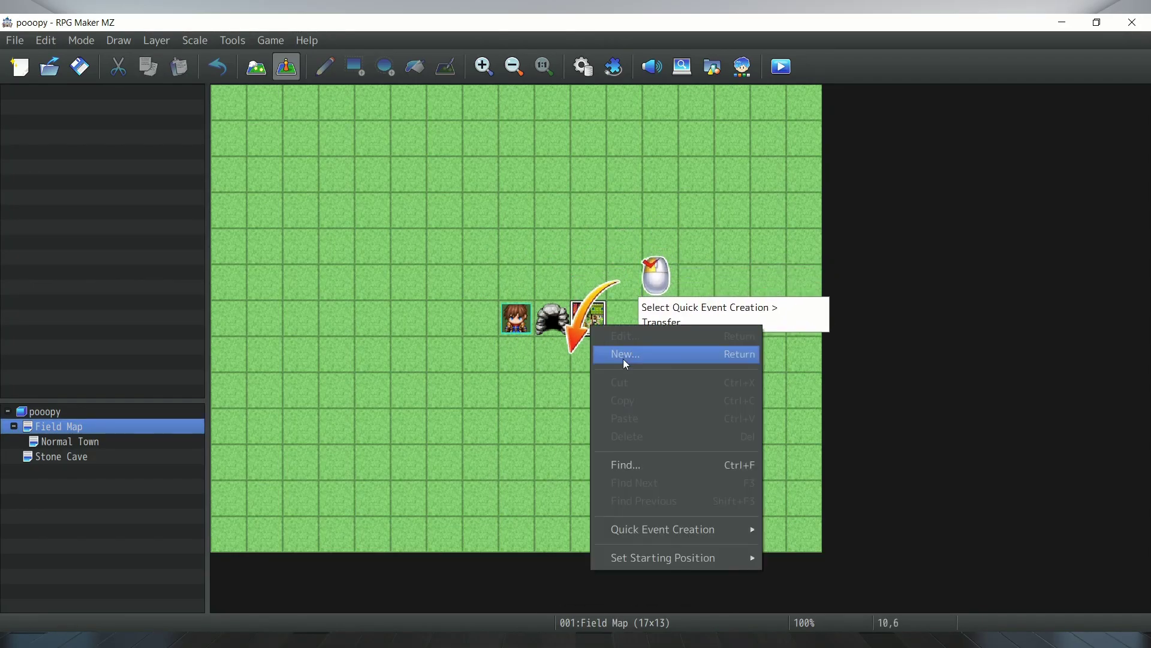
{"action": "mouse_move", "coordinate": [650, 530]}
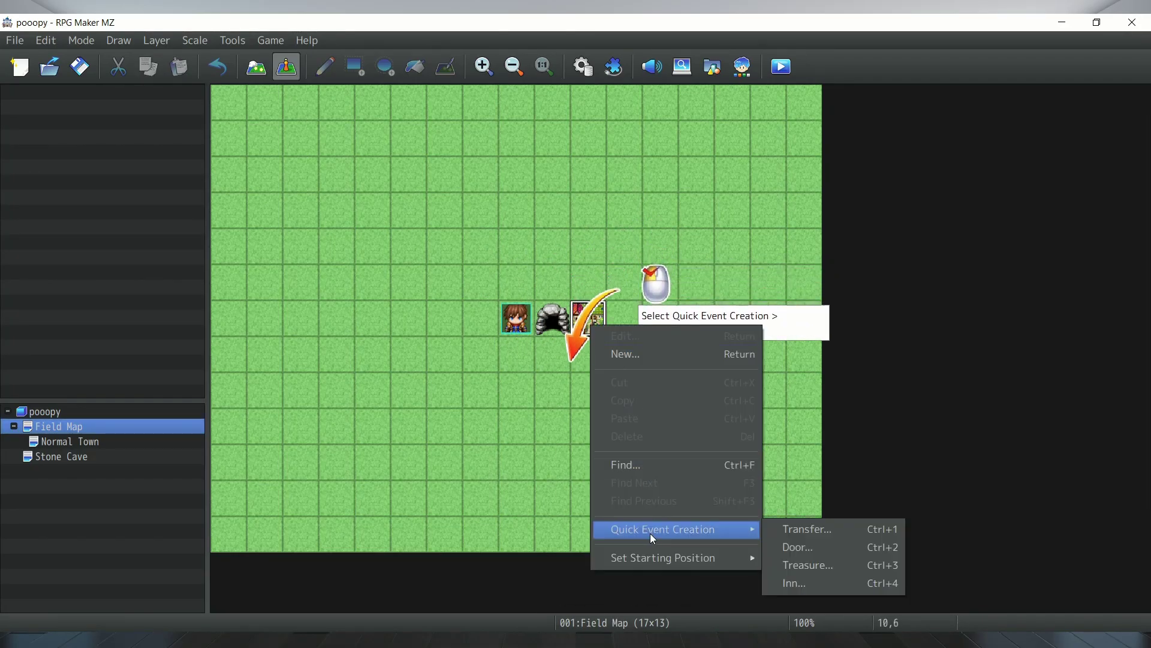
{"action": "left_click", "coordinate": [790, 530]}
{"action": "left_click", "coordinate": [530, 329]}
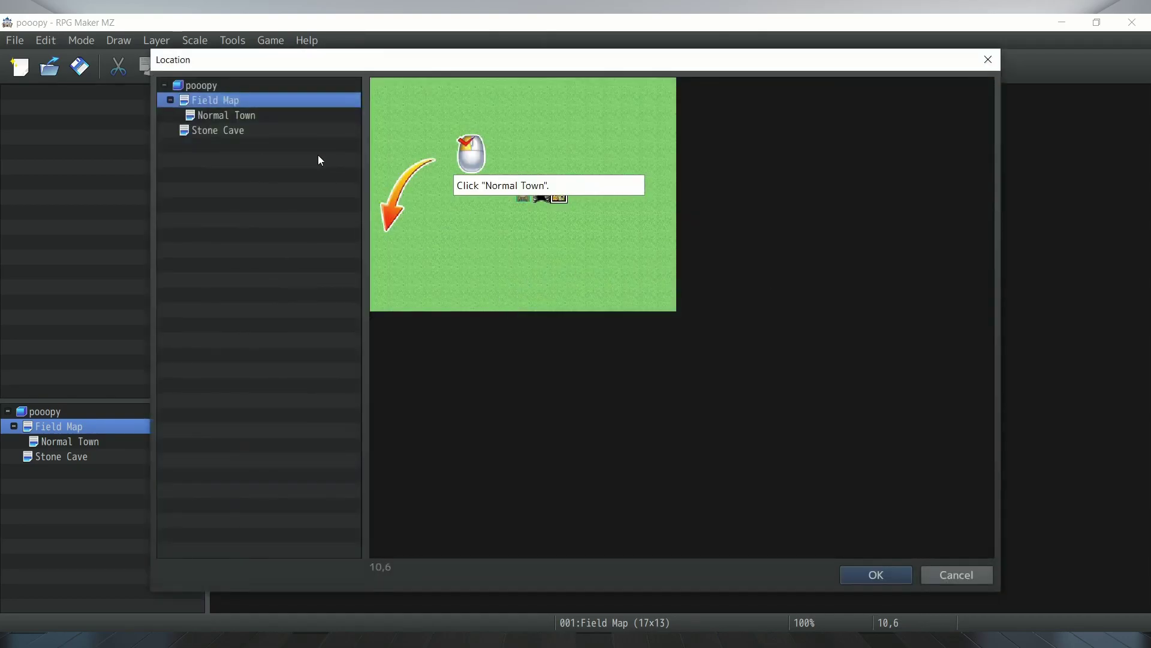
{"action": "left_click", "coordinate": [250, 118]}
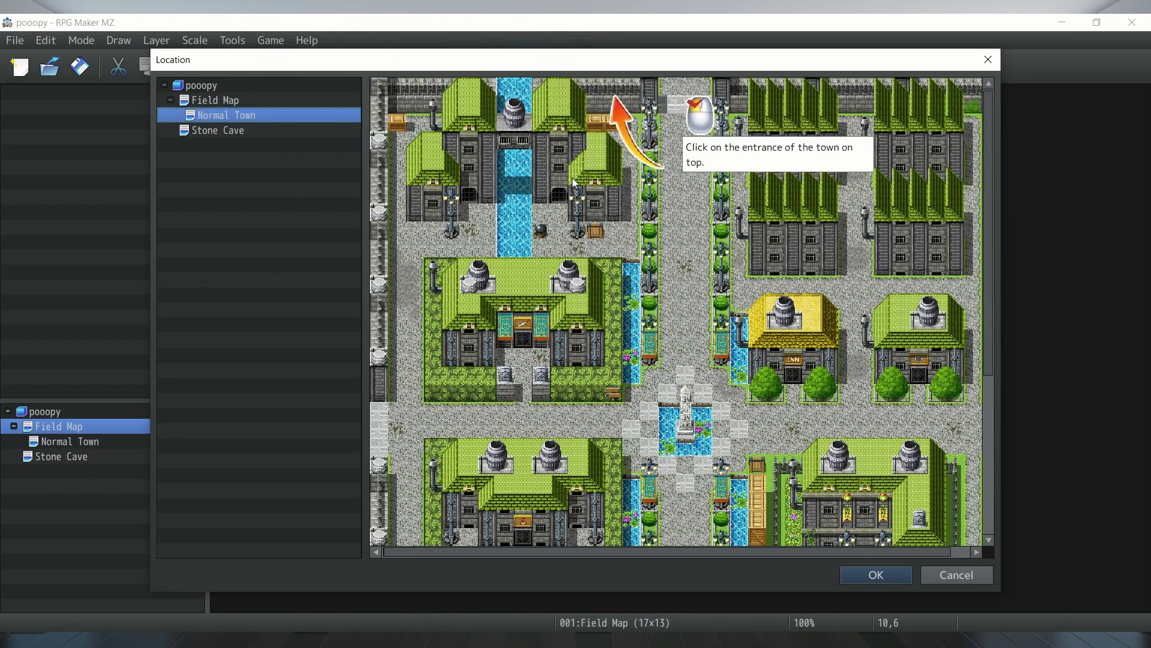
{"action": "left_click", "coordinate": [686, 122]}
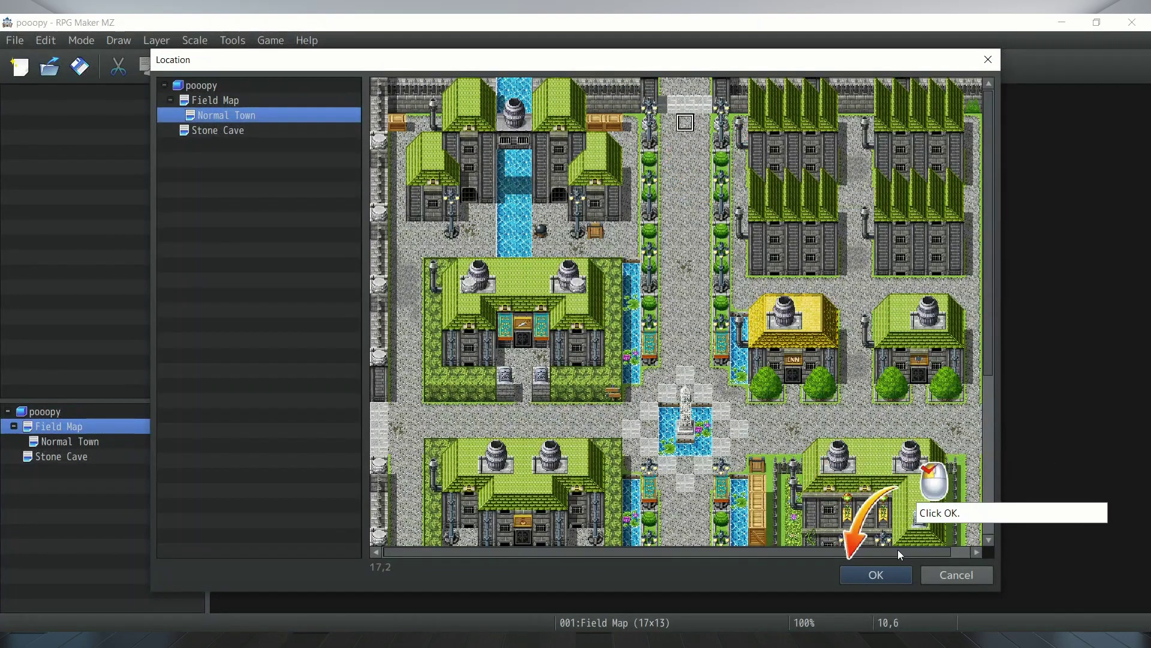
{"action": "left_click", "coordinate": [879, 568]}
{"action": "left_click", "coordinate": [611, 356]}
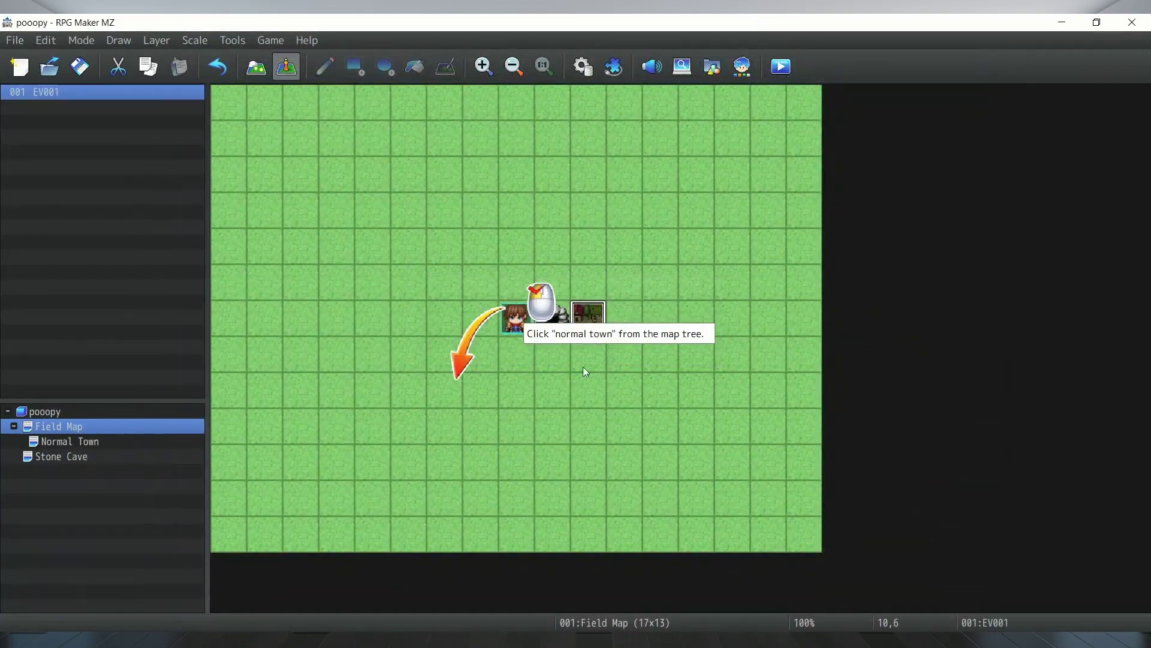
Step: Add a Quick Transfer event at Normal Town's top entrance
{"action": "left_click", "coordinate": [96, 441]}
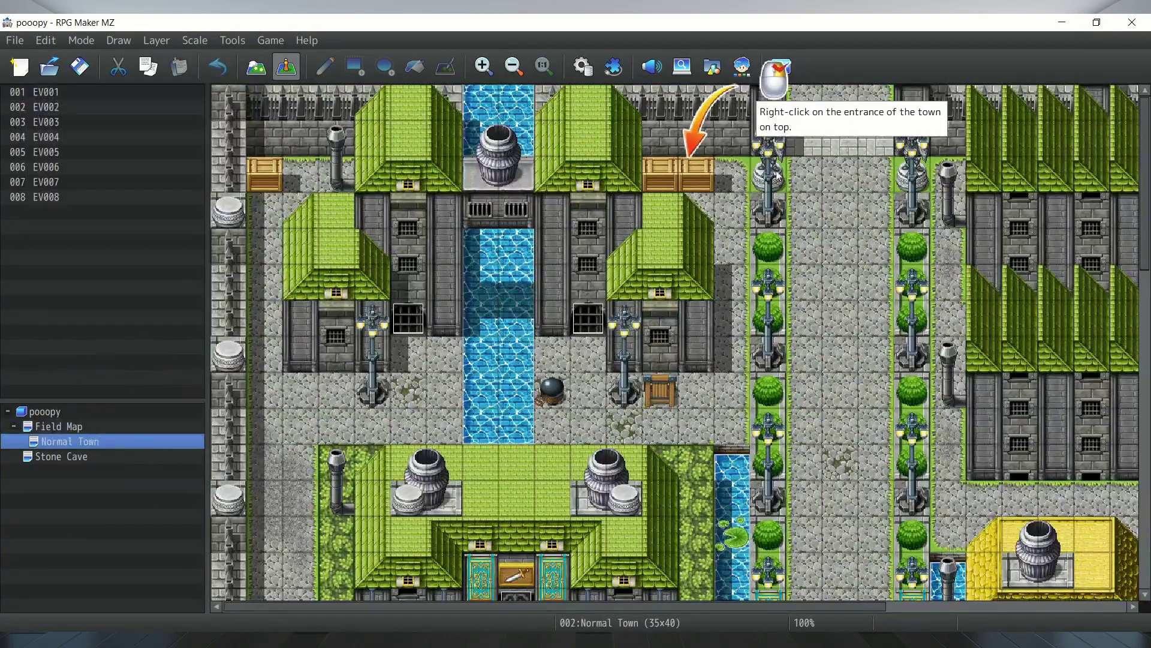
{"action": "right_click", "coordinate": [845, 103]}
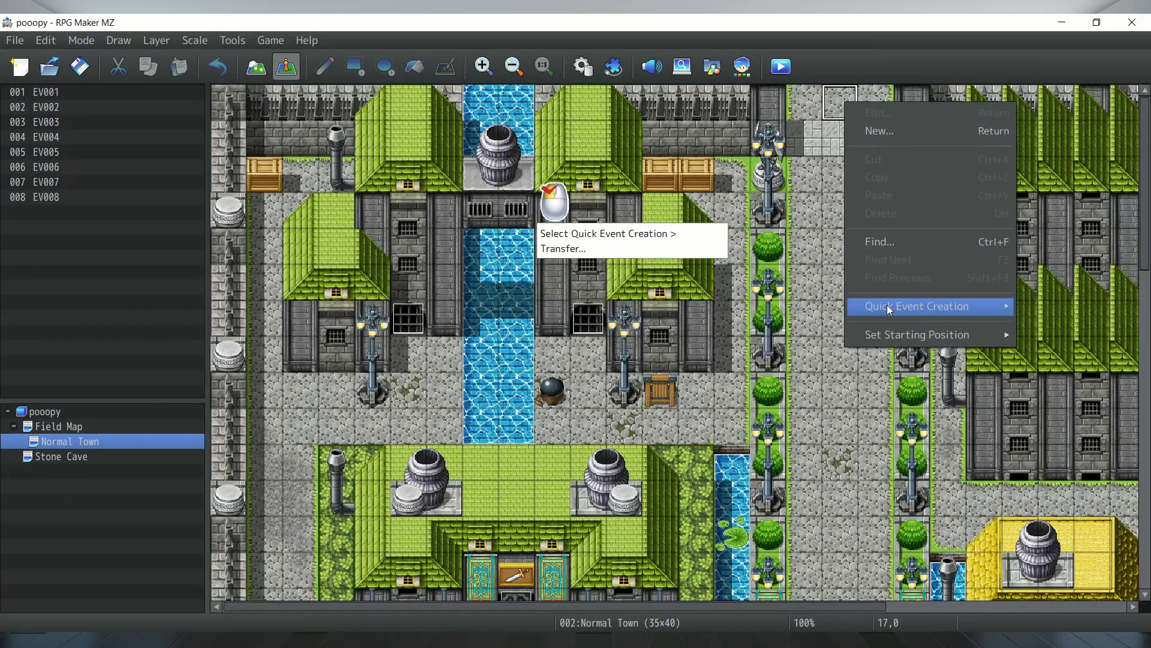
{"action": "mouse_move", "coordinate": [886, 306]}
{"action": "left_click", "coordinate": [749, 306]}
{"action": "left_click", "coordinate": [481, 333]}
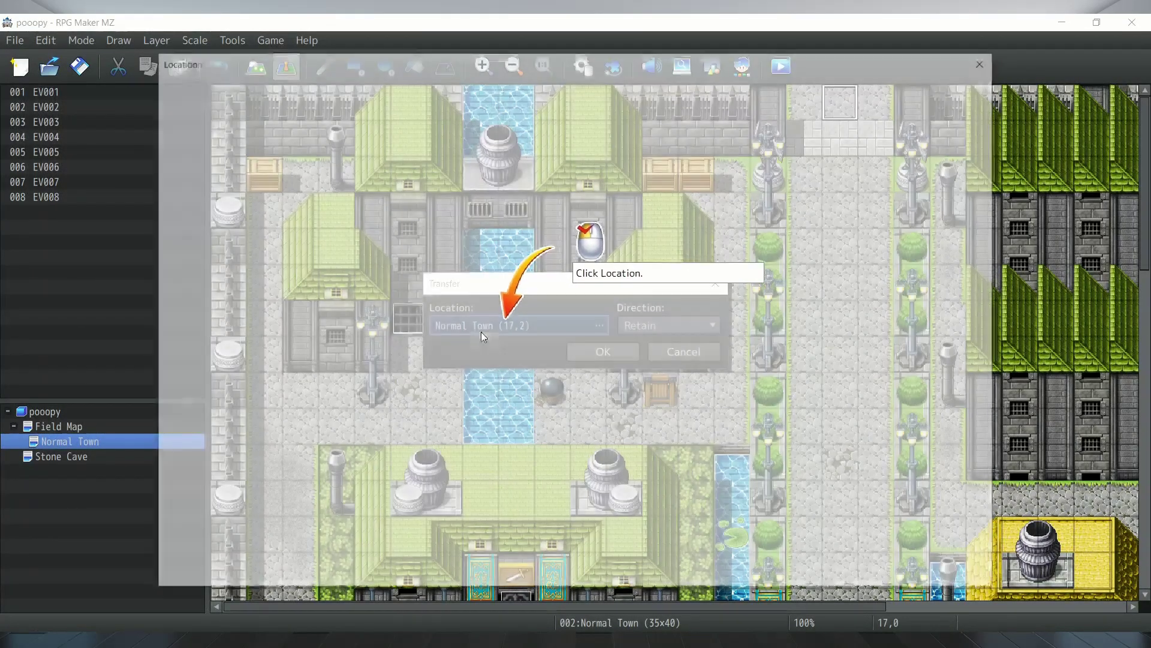
{"action": "left_click", "coordinate": [241, 131]}
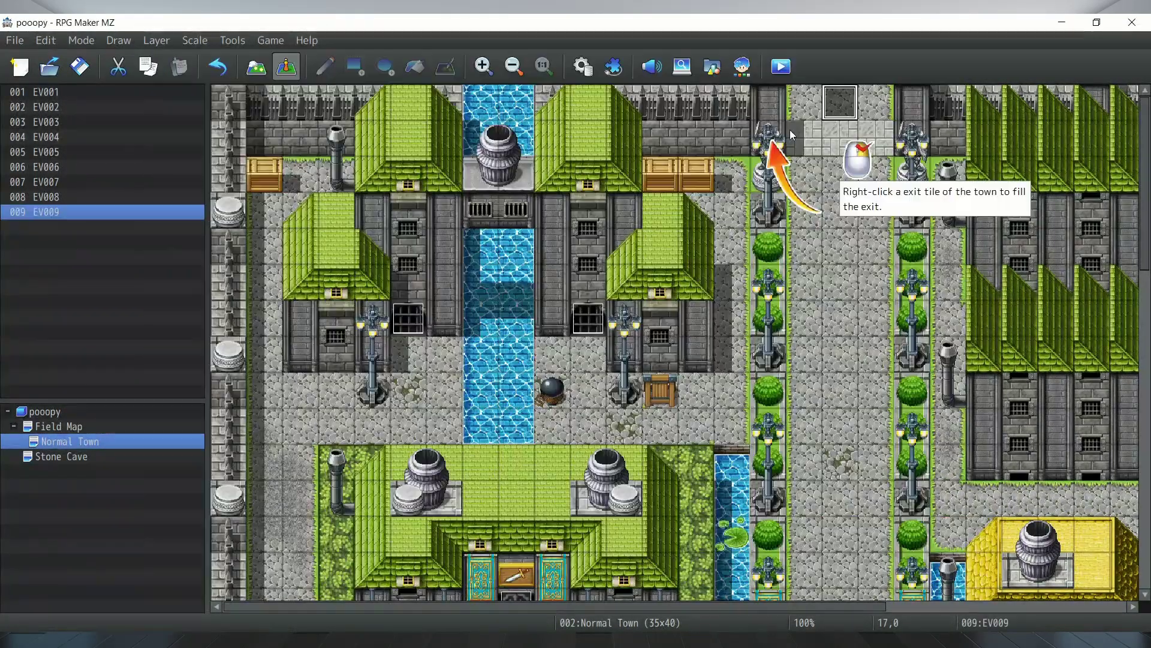